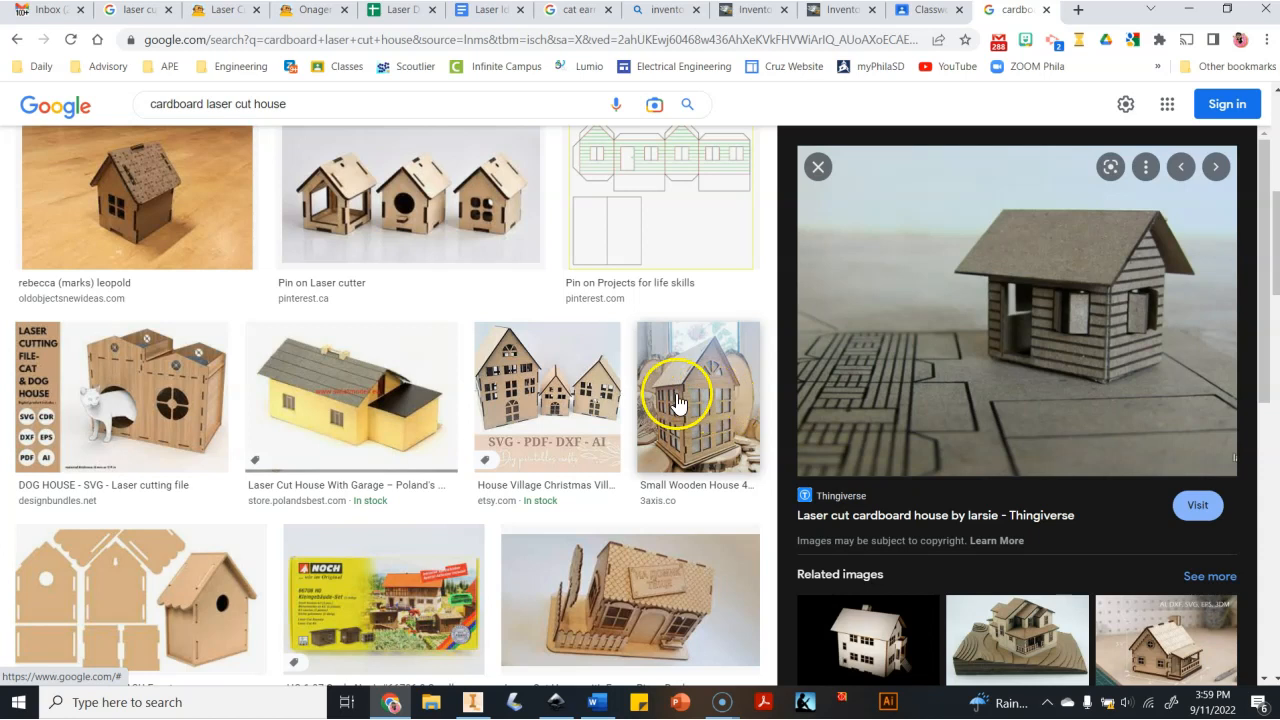
Preview the small wooden house, the piggy bank house with fence, and the small cardboard house with the patterned roof.
scroll(667, 394, down, 2)
click(641, 336)
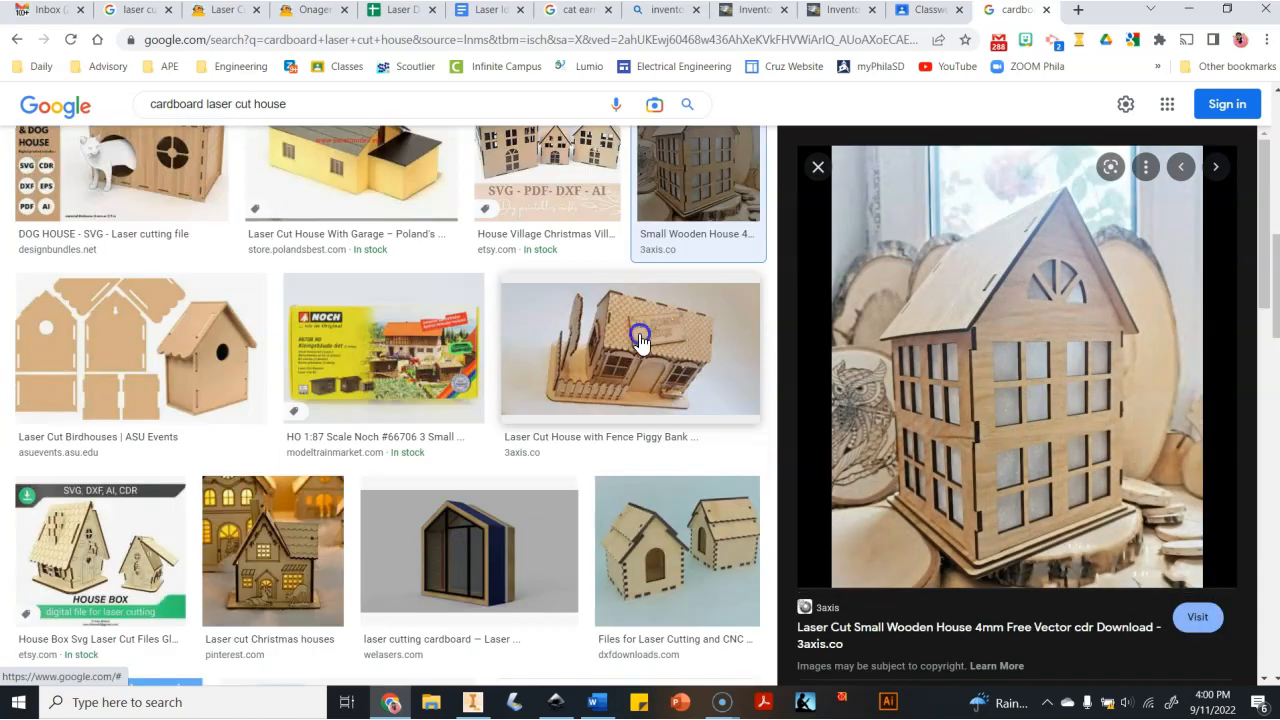
scroll(627, 365, up, 5)
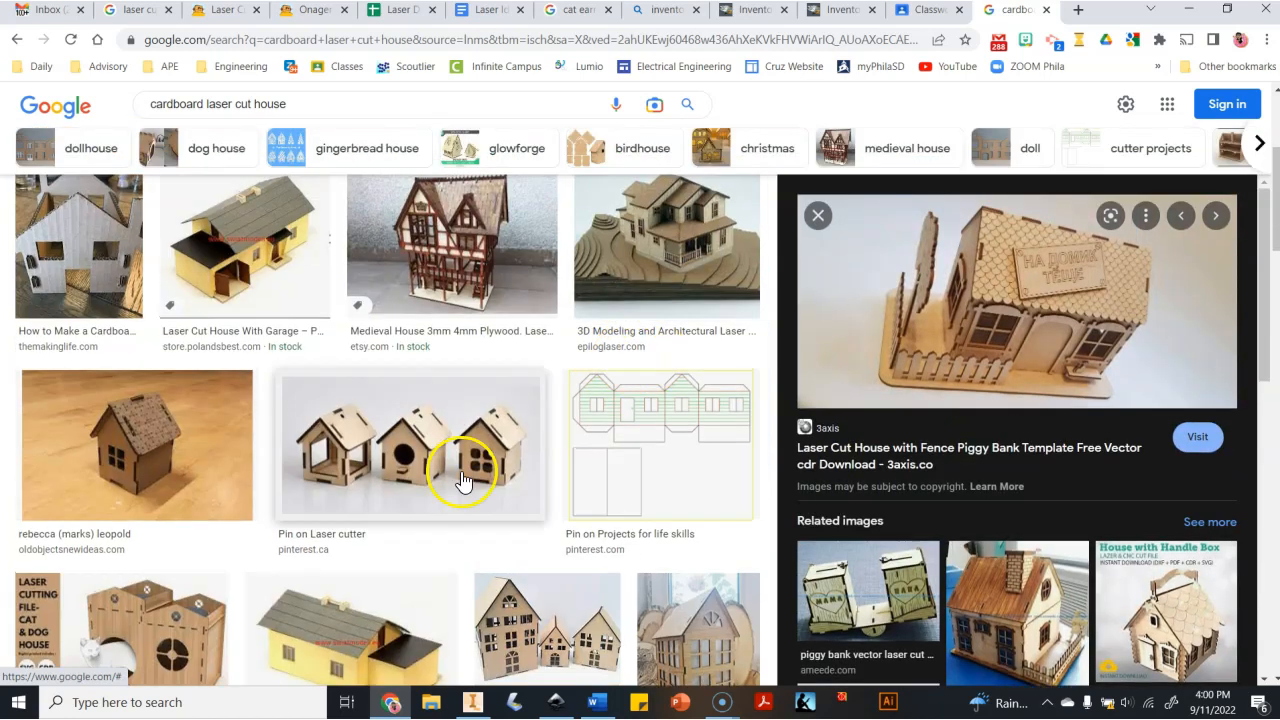
click(200, 462)
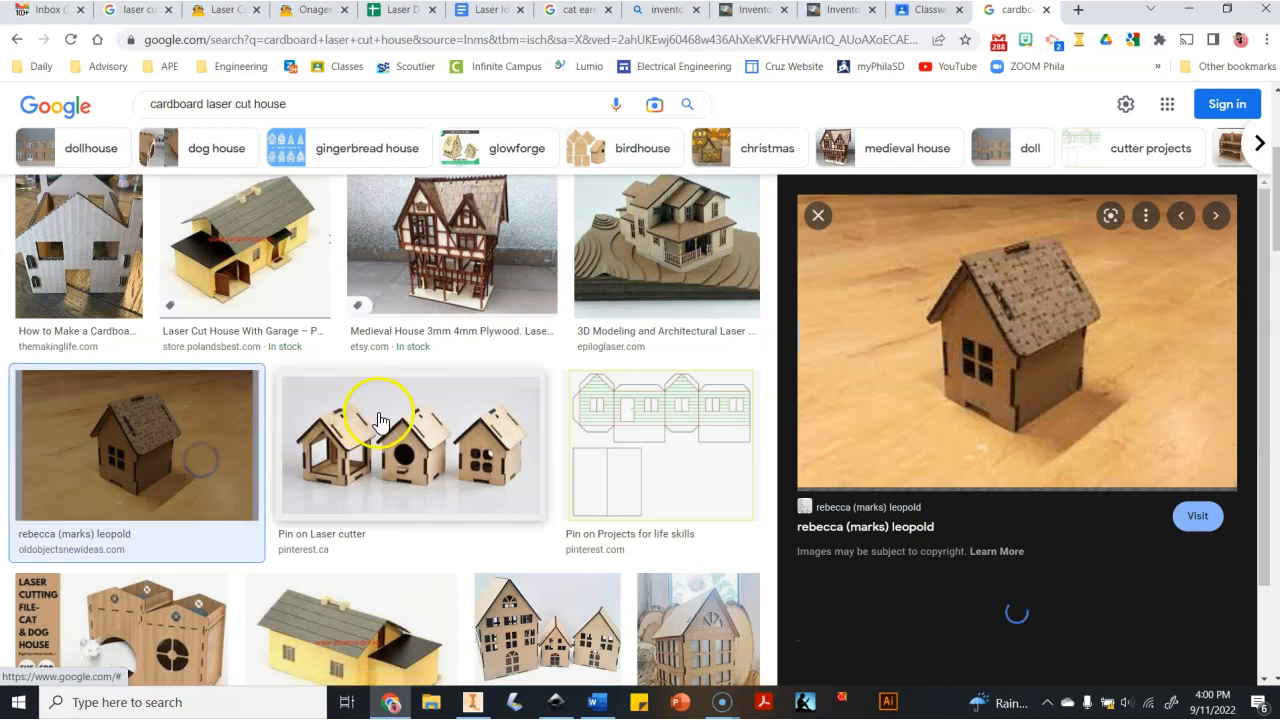
Browse further cardboard laser cut house images, previewing the Epilog Laser porch house, then the snowflake-decorated house from Pinterest.
triple_click(157, 101)
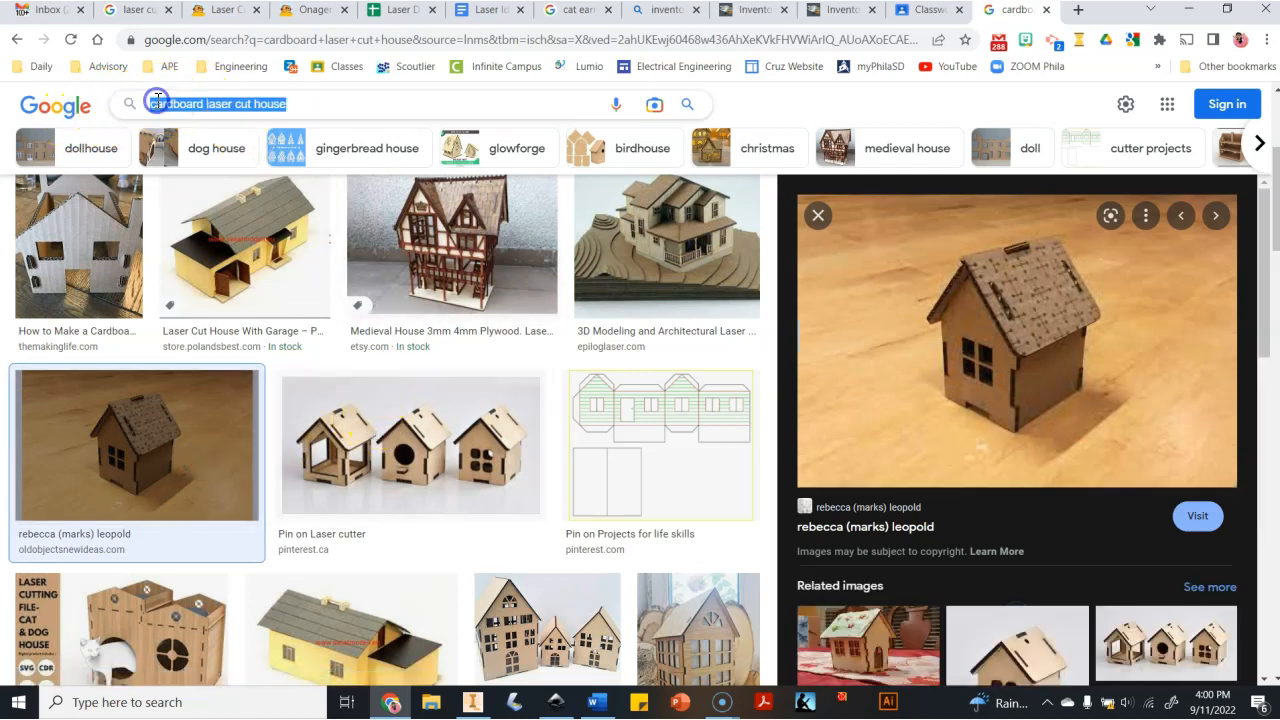
click(337, 106)
scroll(380, 251, up, 5)
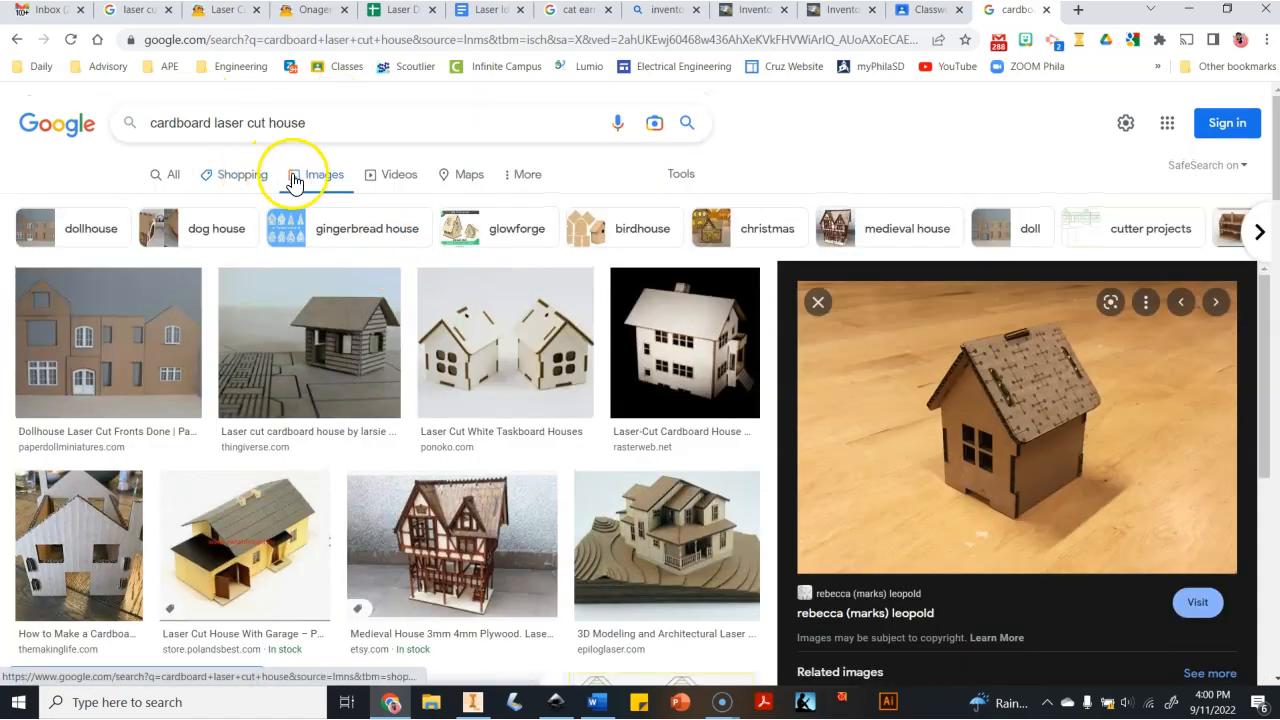
scroll(556, 375, down, 6)
scroll(550, 380, down, 6)
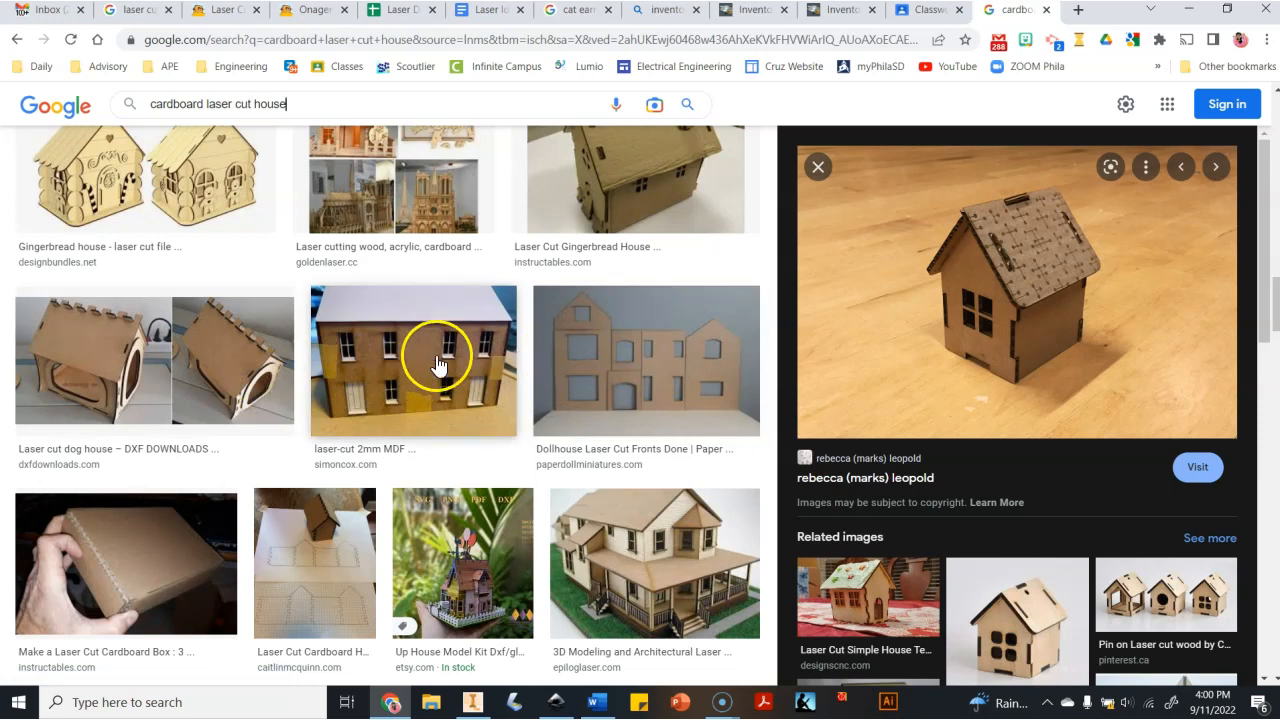
scroll(529, 280, down, 4)
click(625, 195)
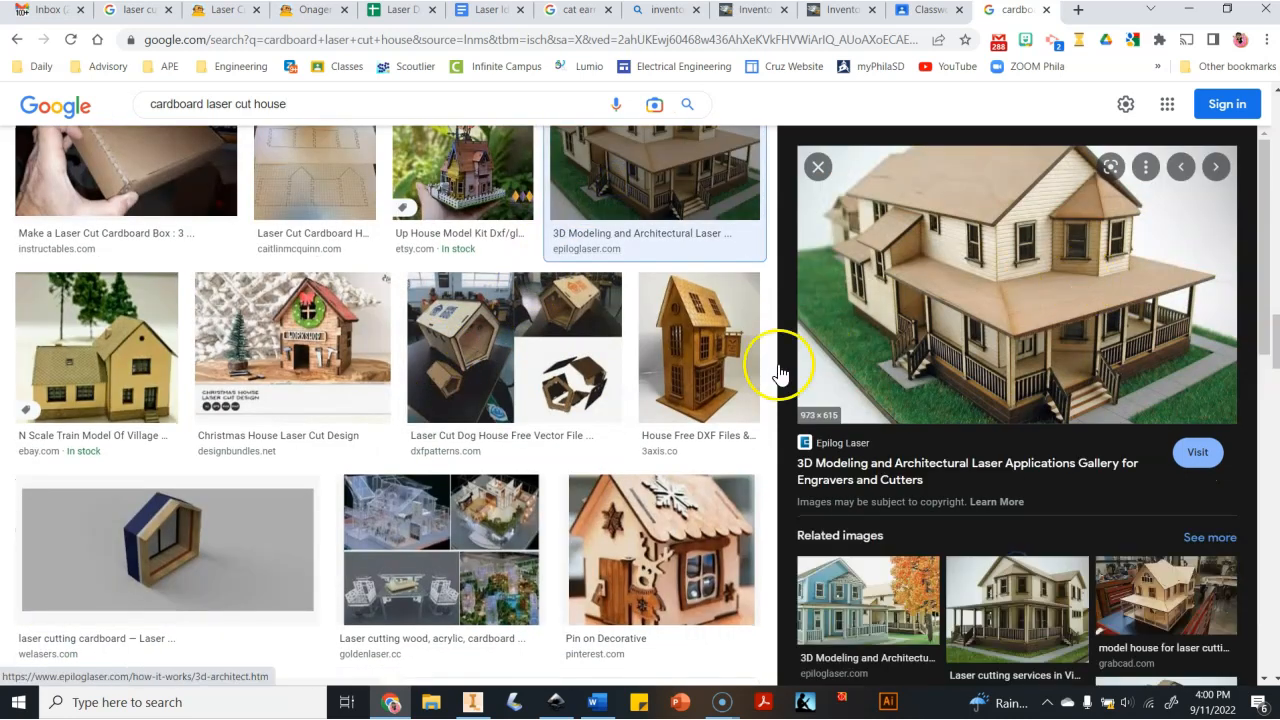
click(702, 376)
click(641, 580)
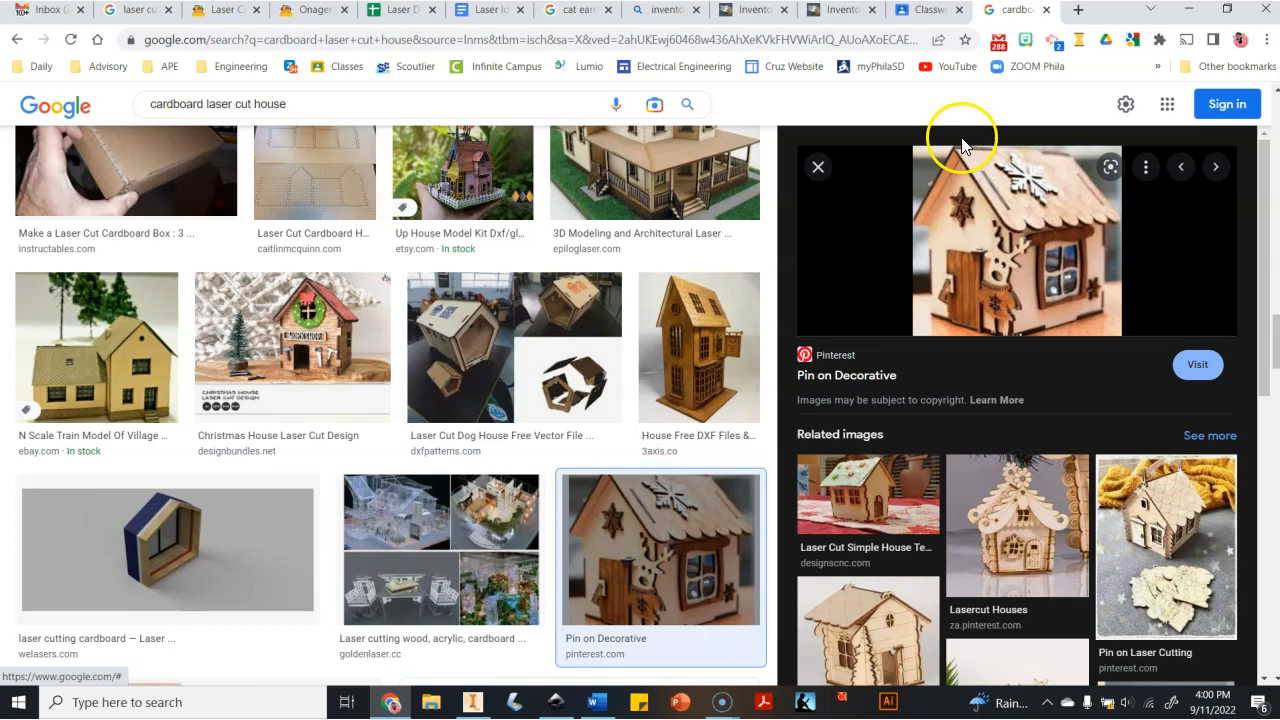
Look through more laser cut house designs and preview the themakinglife.com cardboard house with a chimney.
scroll(520, 445, down, 4)
scroll(535, 432, down, 10)
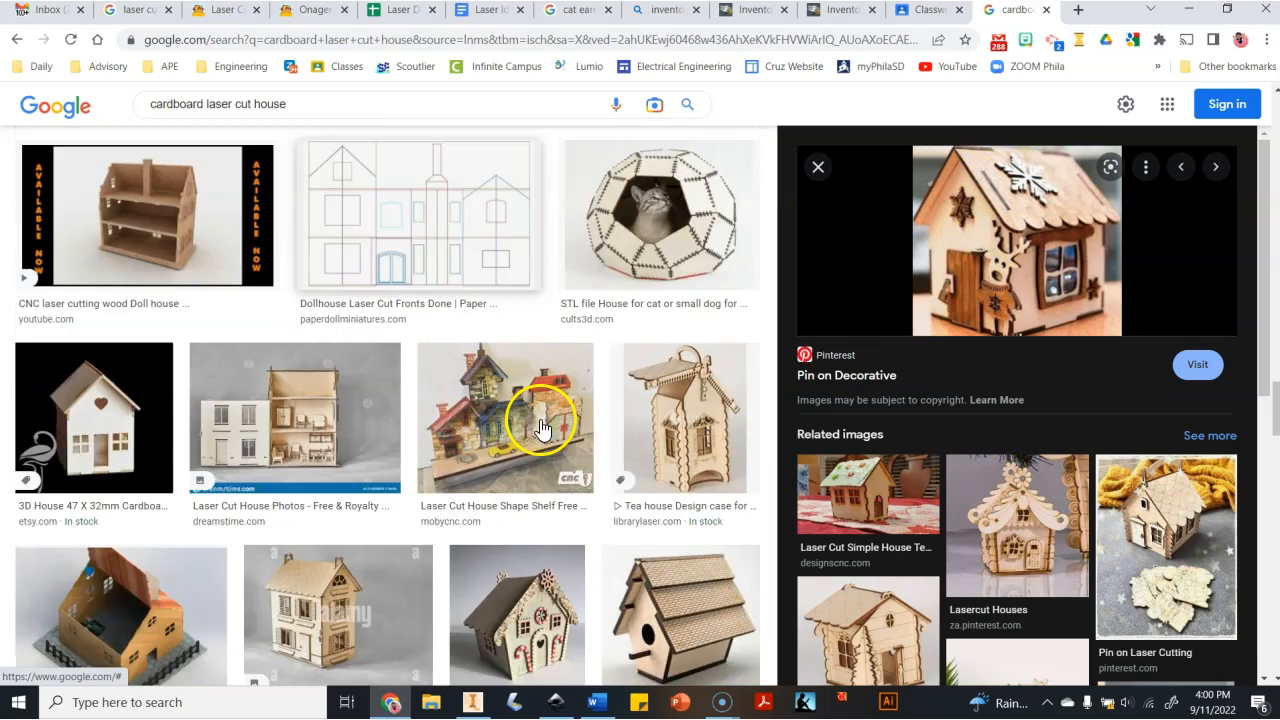
scroll(548, 417, up, 10)
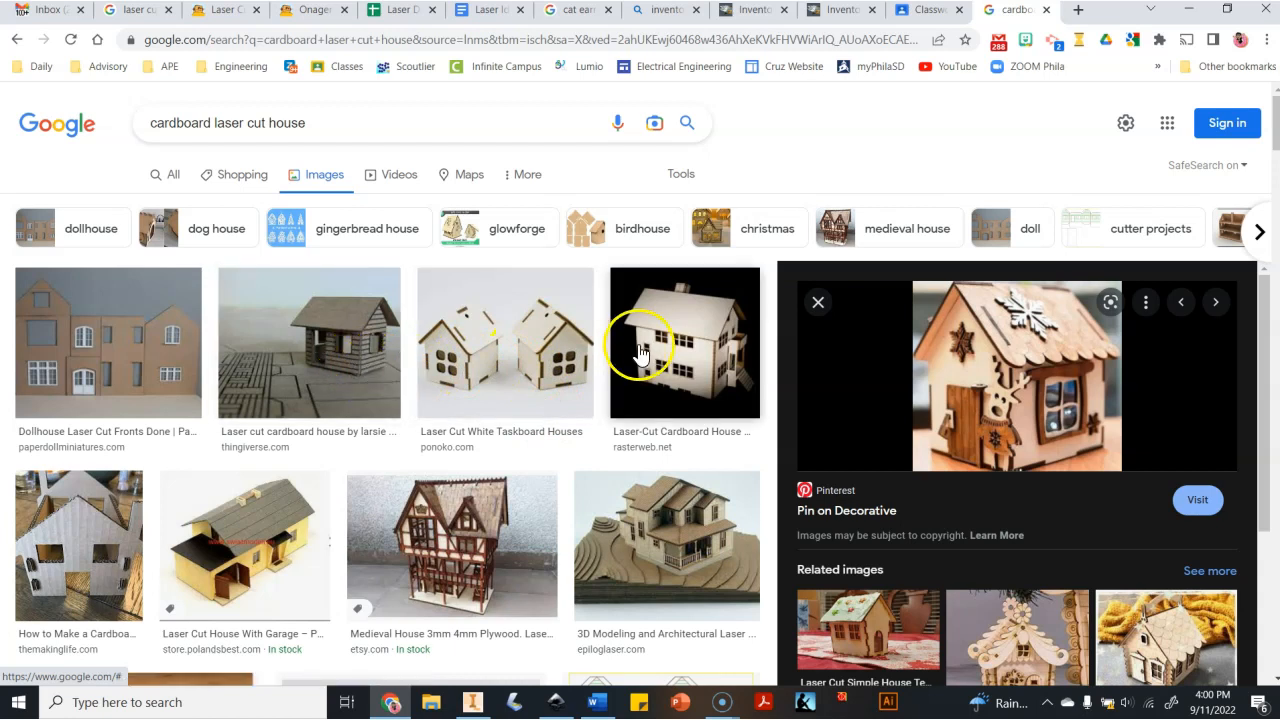
scroll(240, 420, down, 3)
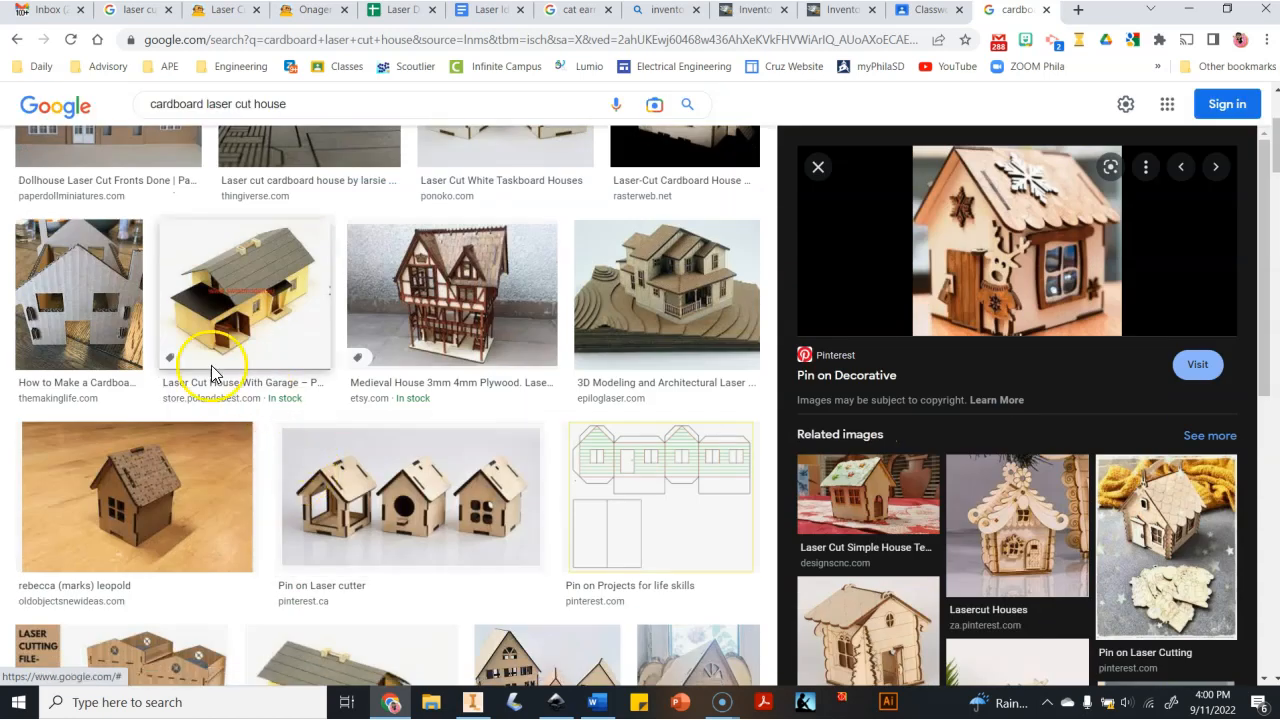
click(98, 300)
scroll(614, 400, down, 5)
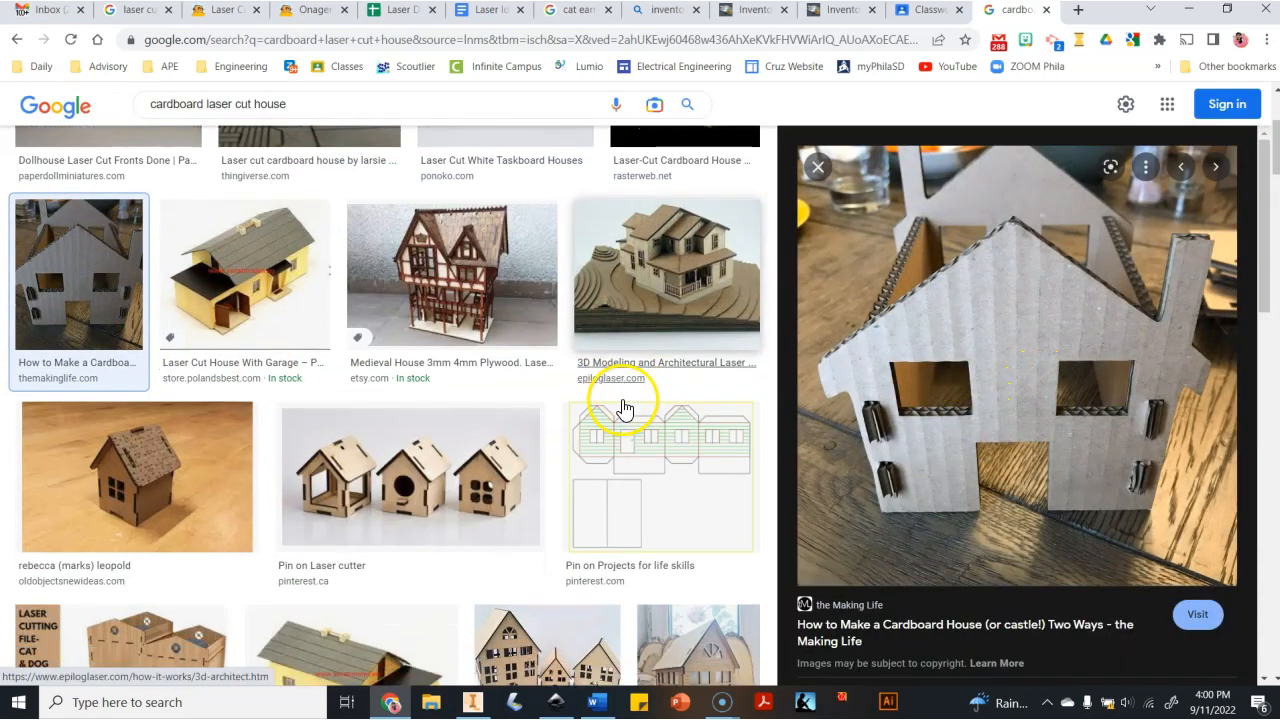
Preview the Laser Cut Small Wooden House 4mm result and examine its related images and the surrounding house designs.
scroll(623, 400, up, 3)
scroll(622, 404, down, 2)
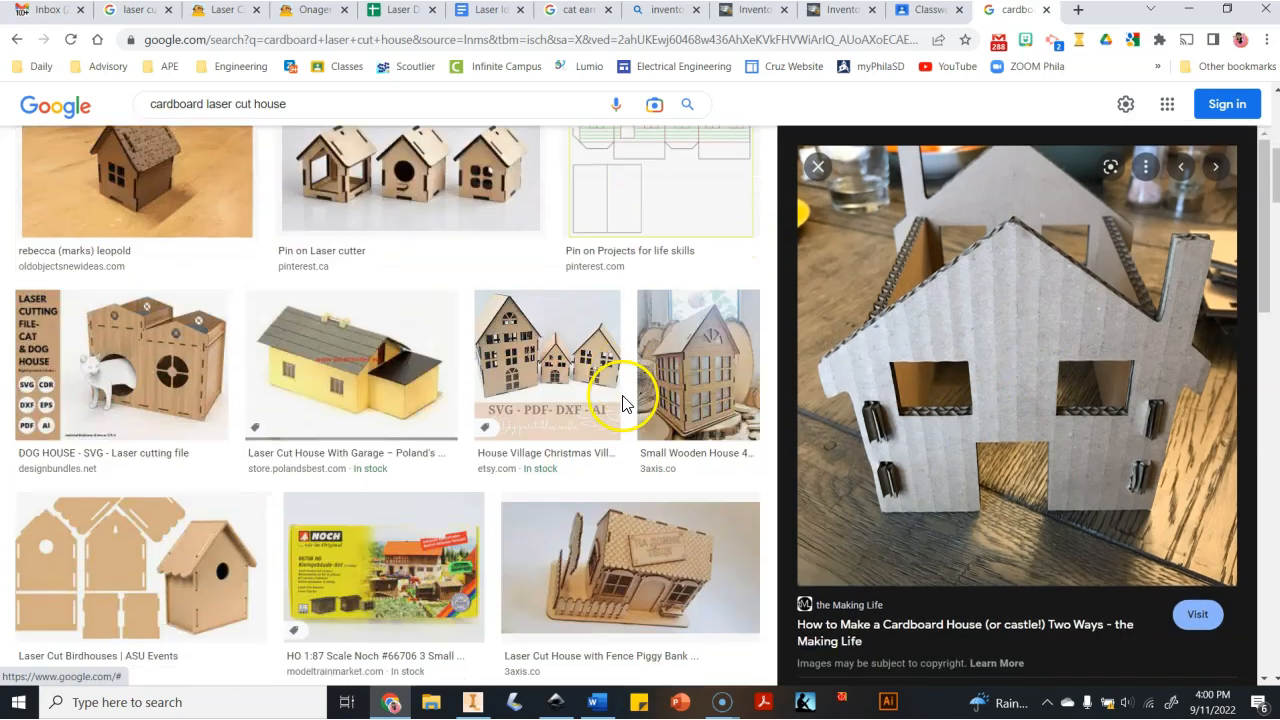
click(684, 400)
scroll(1000, 420, down, 5)
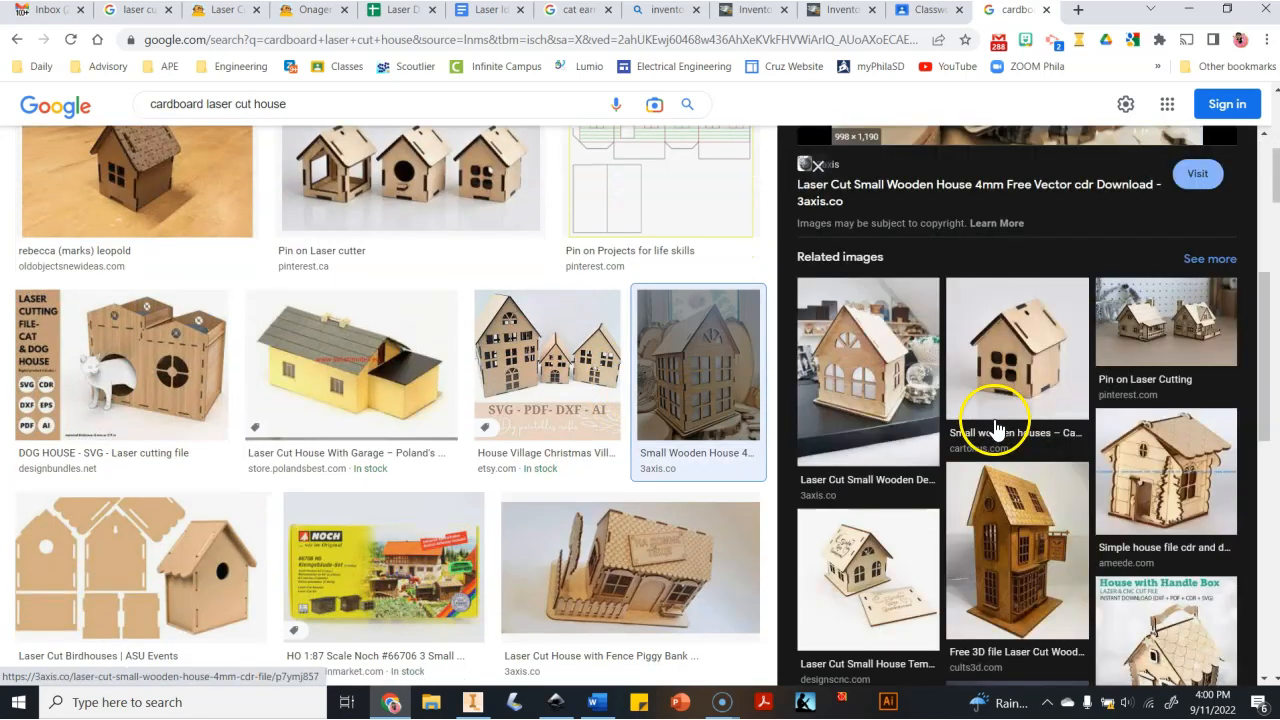
scroll(1040, 380, down, 3)
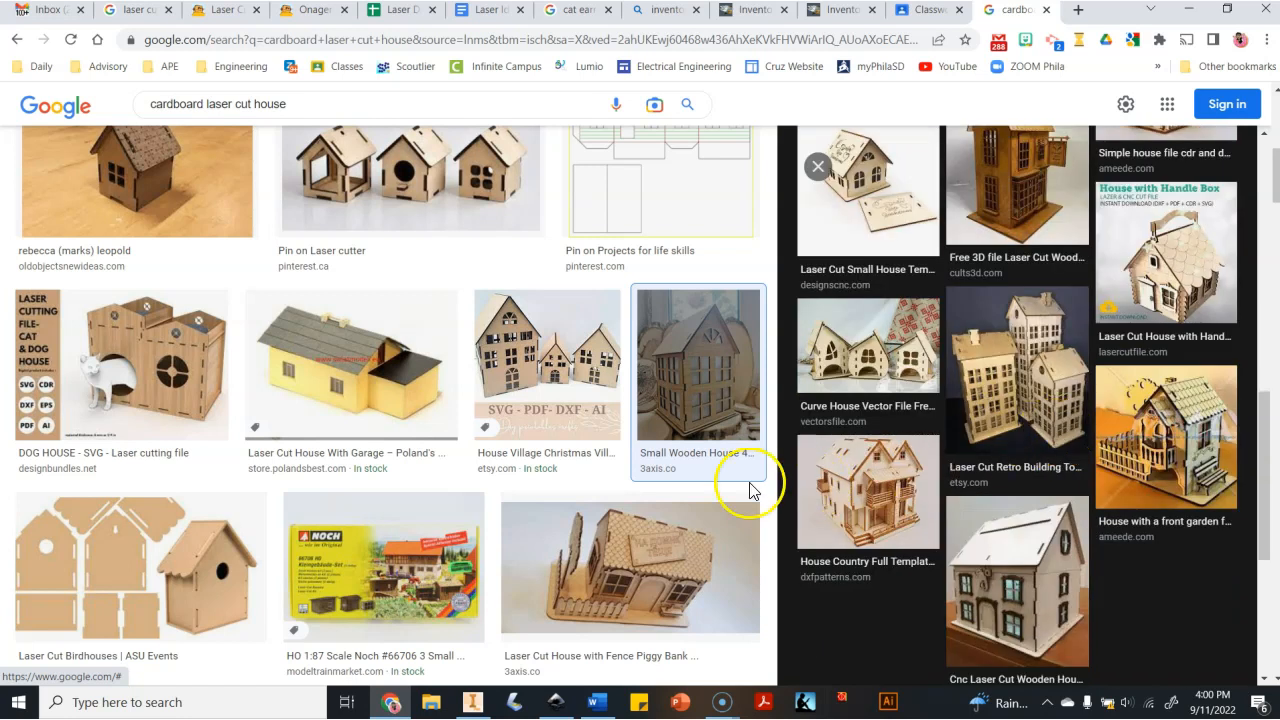
scroll(654, 471, down, 3)
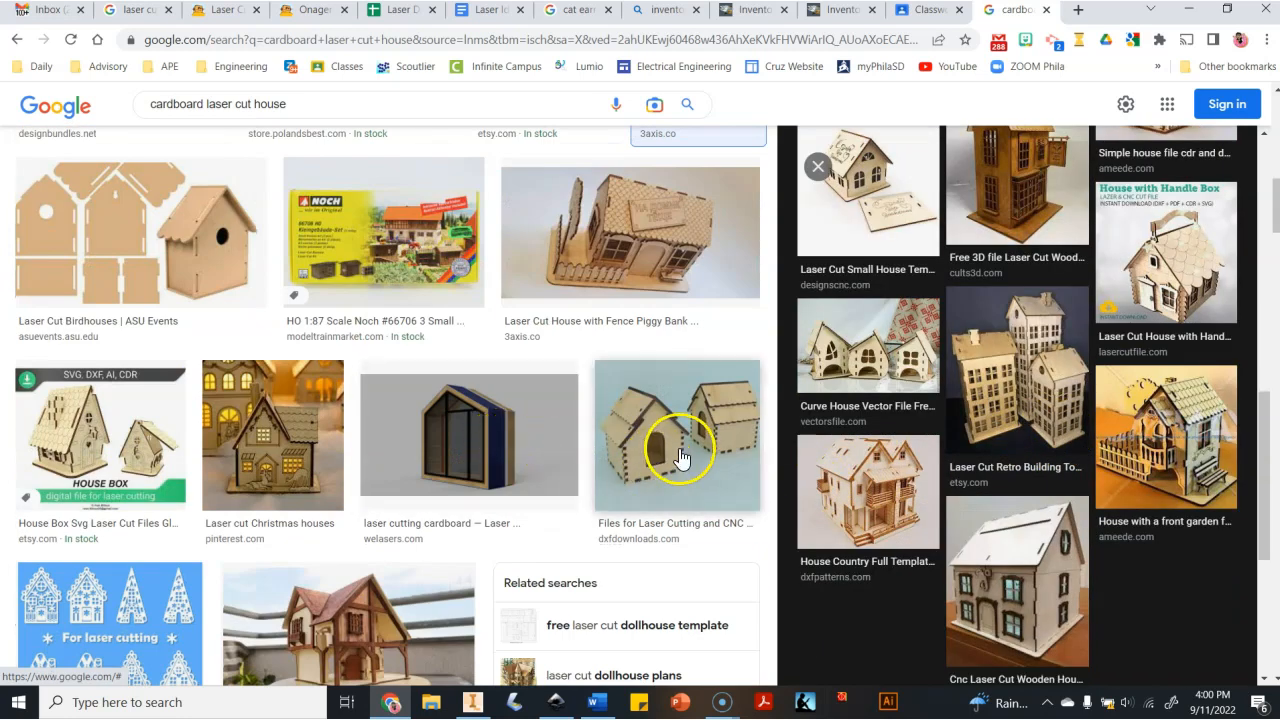
scroll(650, 455, down, 4)
scroll(640, 420, up, 5)
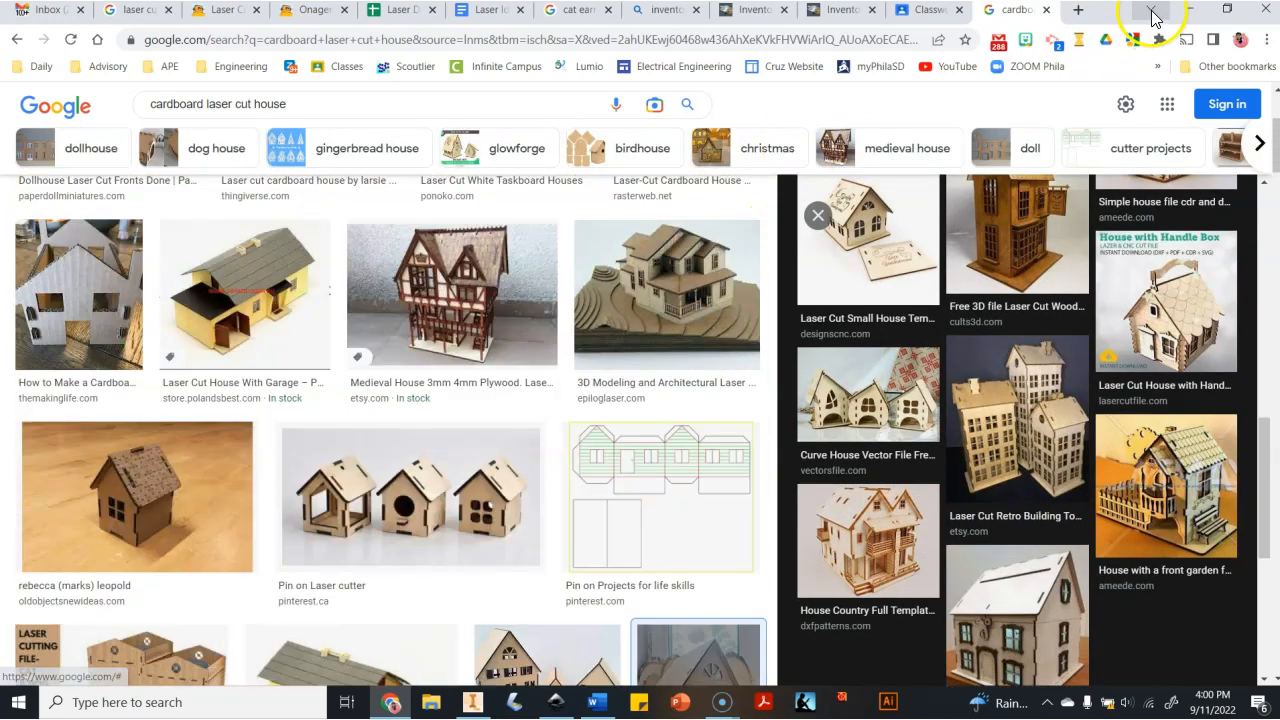
Minimize the browser, switch to Inkscape and reposition its window on the desktop.
click(1188, 10)
mouse_move(784, 56)
mouse_down()
mouse_move(751, 40)
mouse_move(773, 50)
mouse_up()
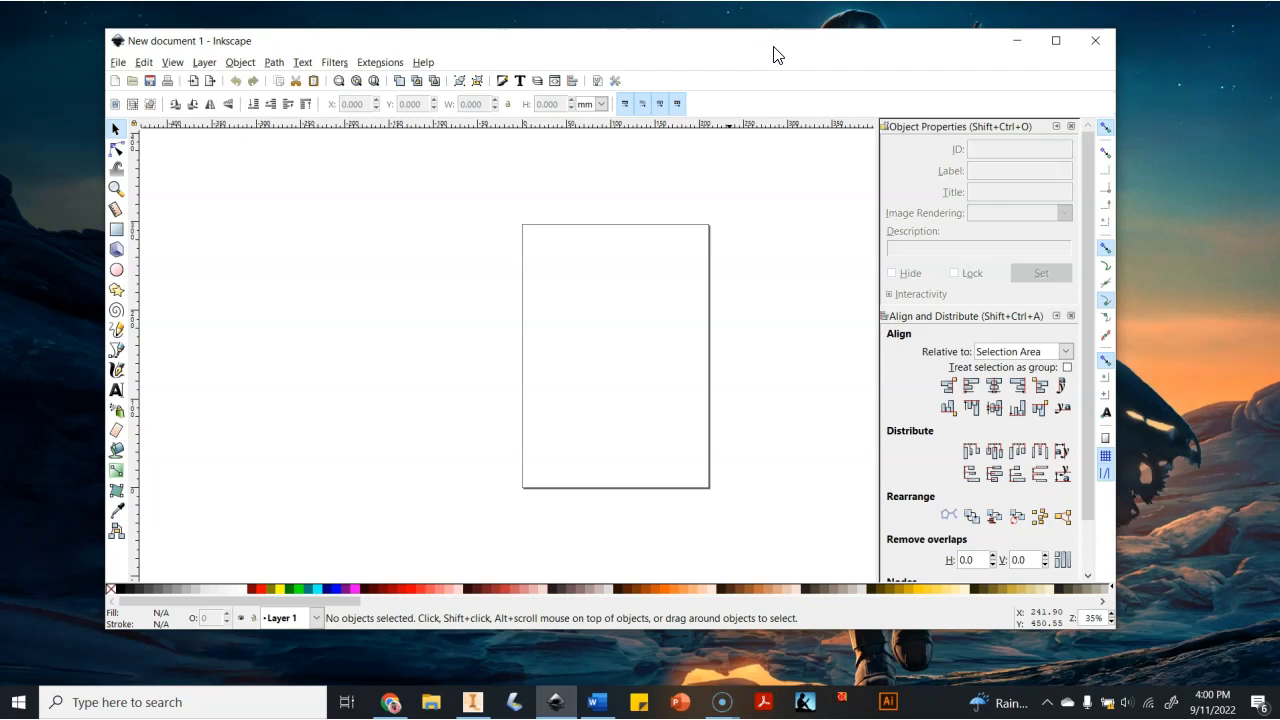
drag(775, 55, 788, 50)
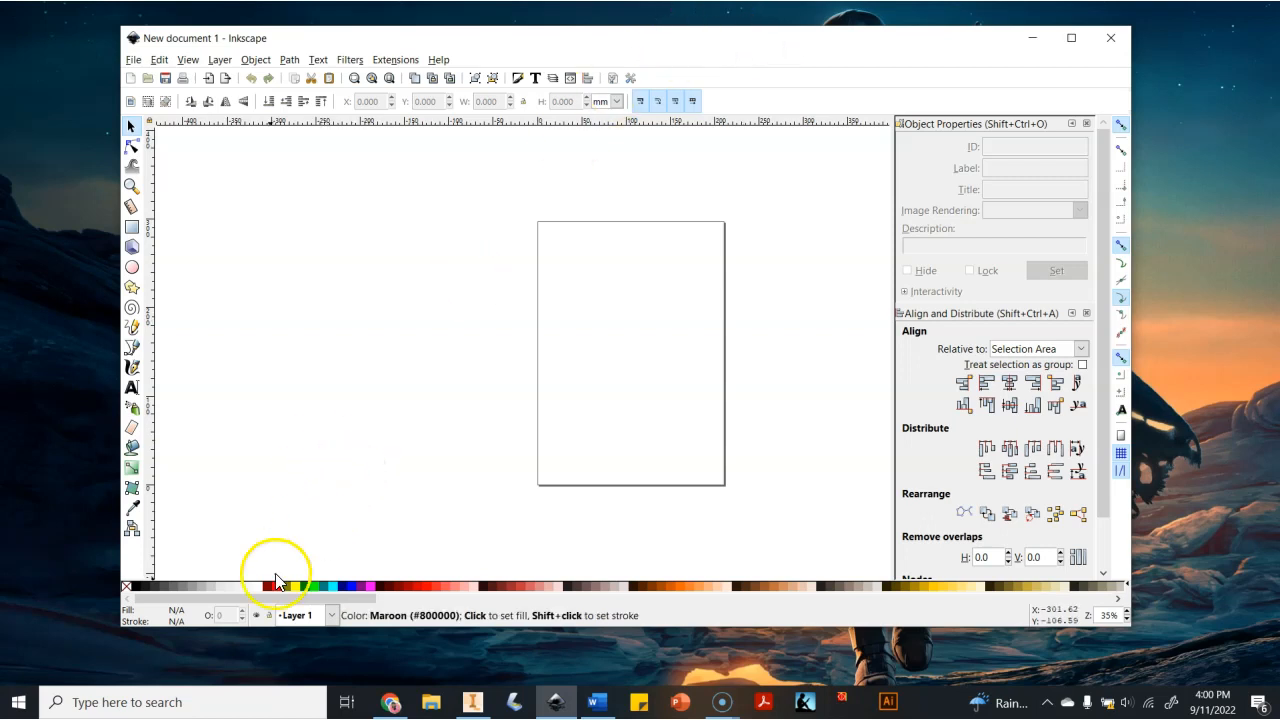
Locate Inkscape in the Windows list of installed applications.
click(14, 710)
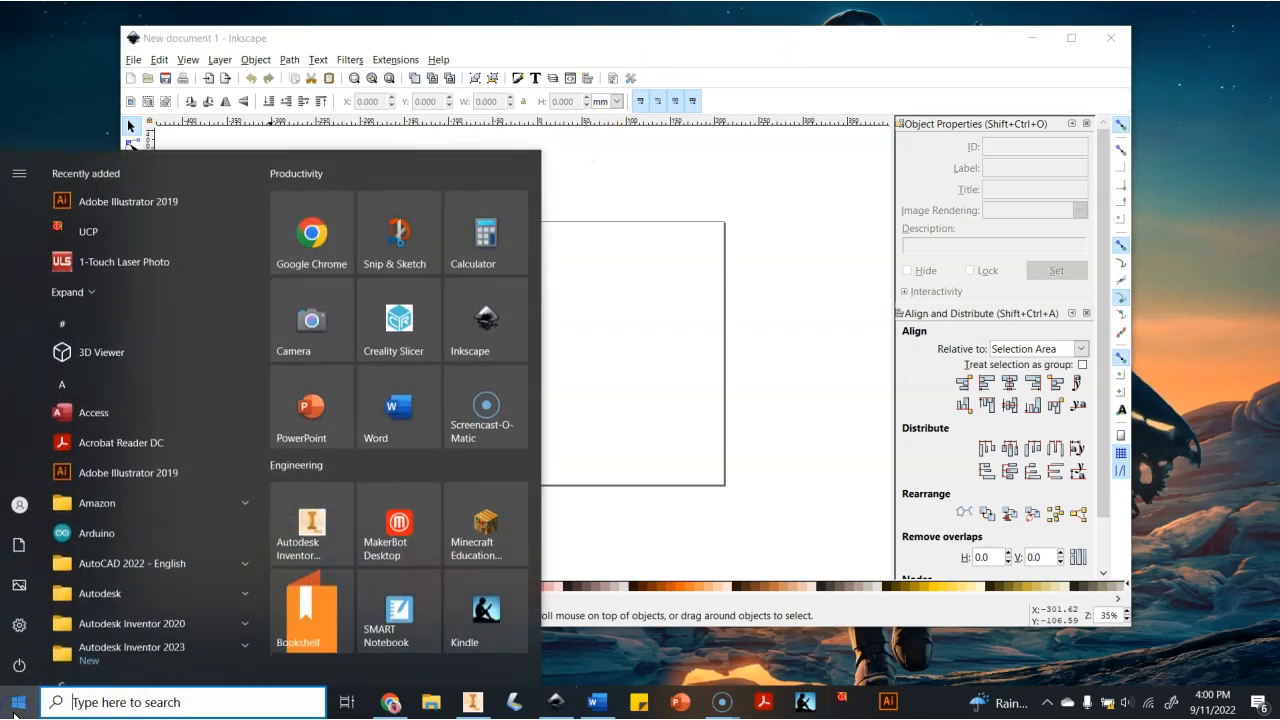
scroll(204, 482, down, 3)
scroll(204, 482, down, 10)
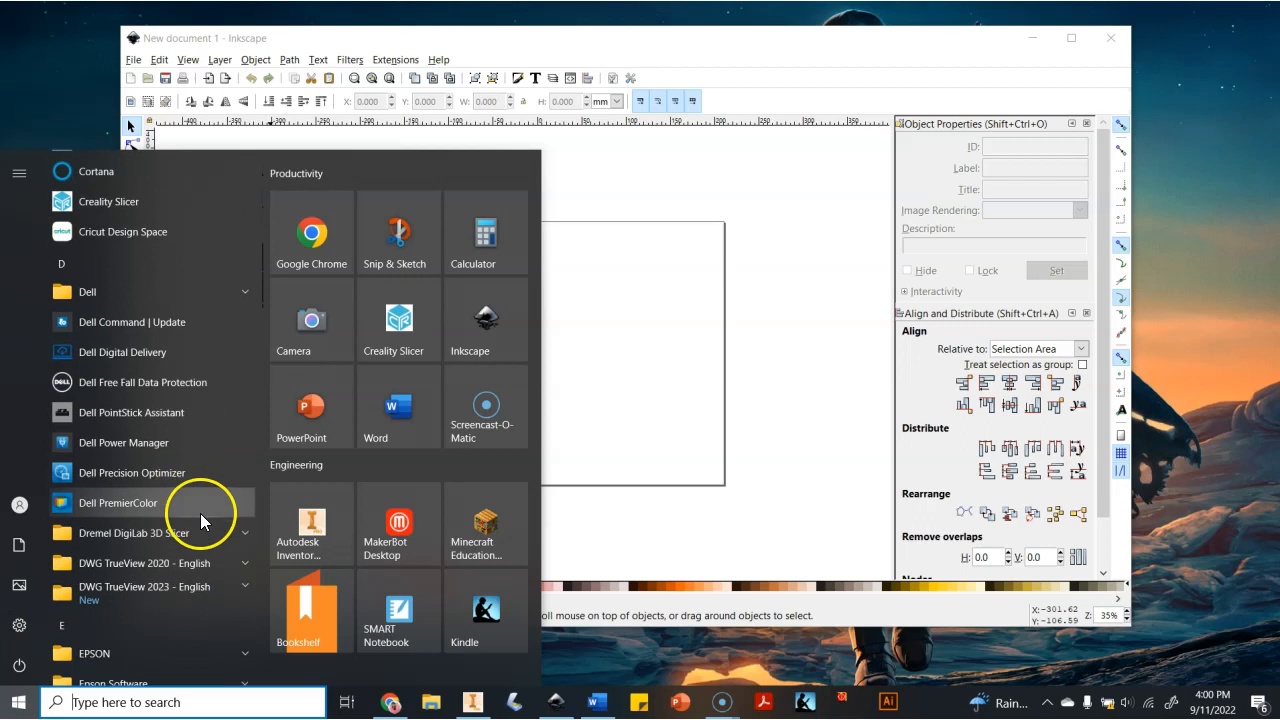
scroll(197, 485, down, 4)
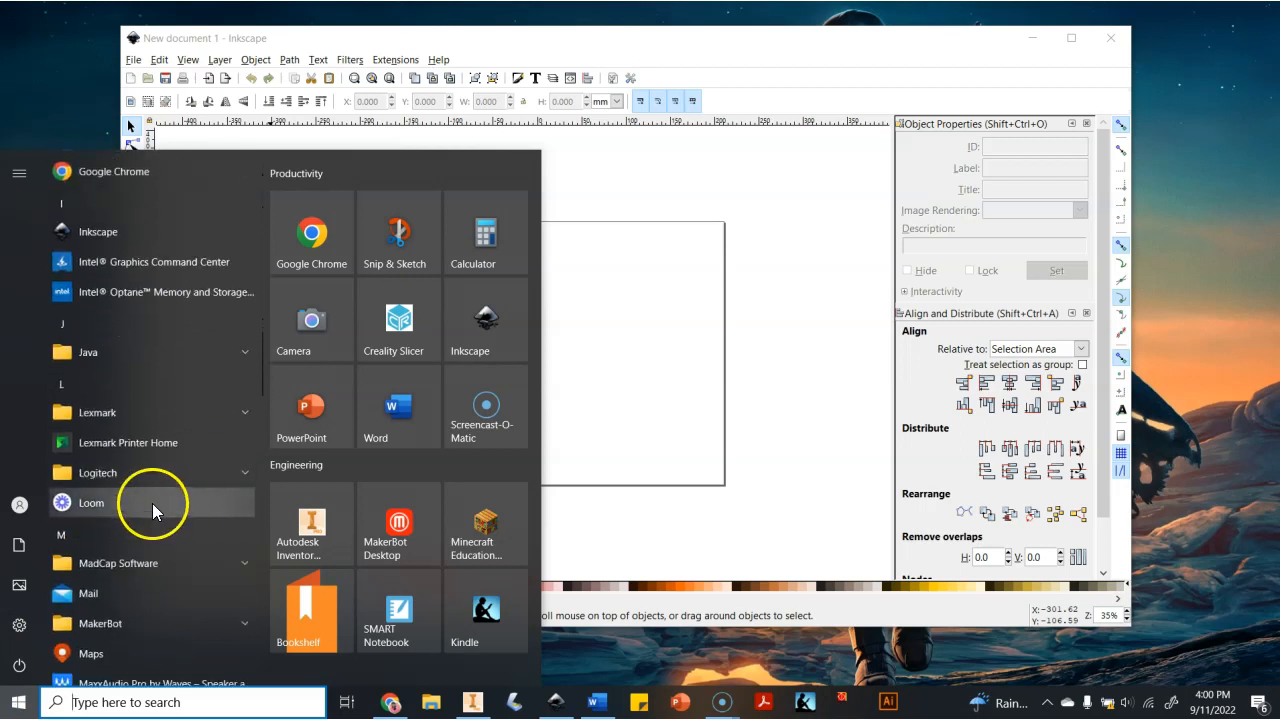
scroll(150, 498, down, 2)
scroll(150, 498, up, 5)
scroll(137, 327, up, 3)
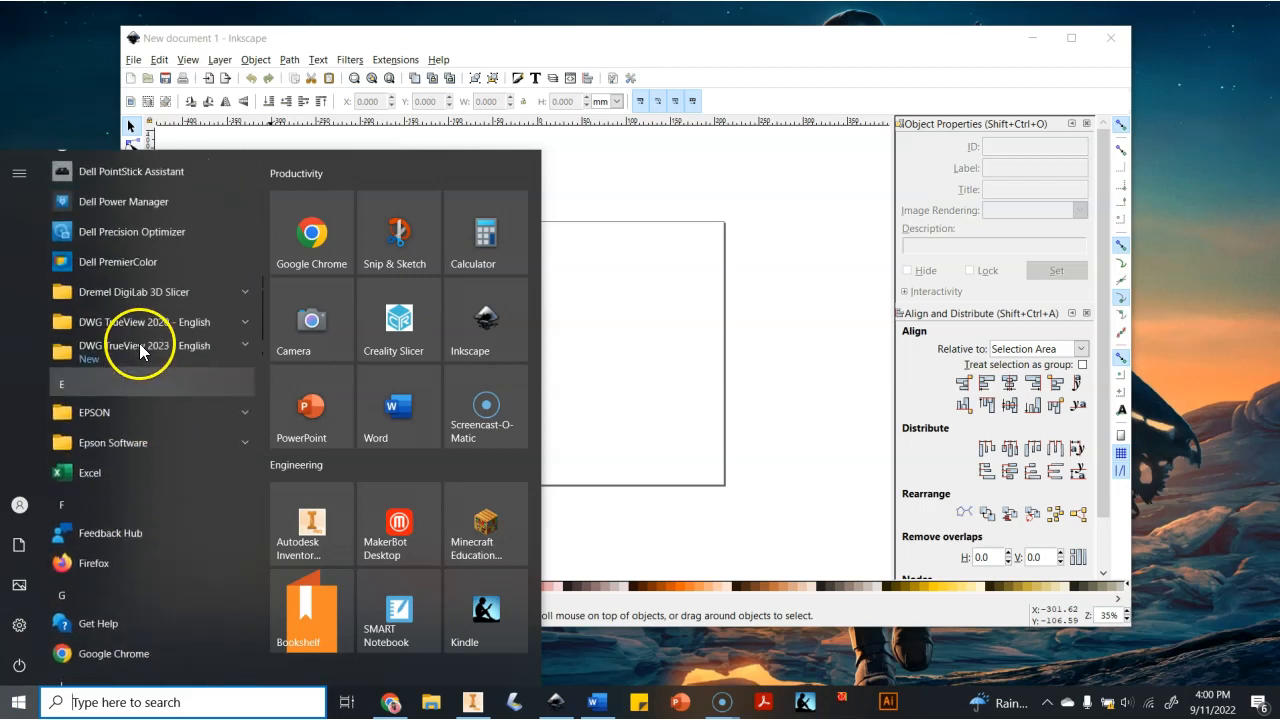
scroll(142, 345, down, 5)
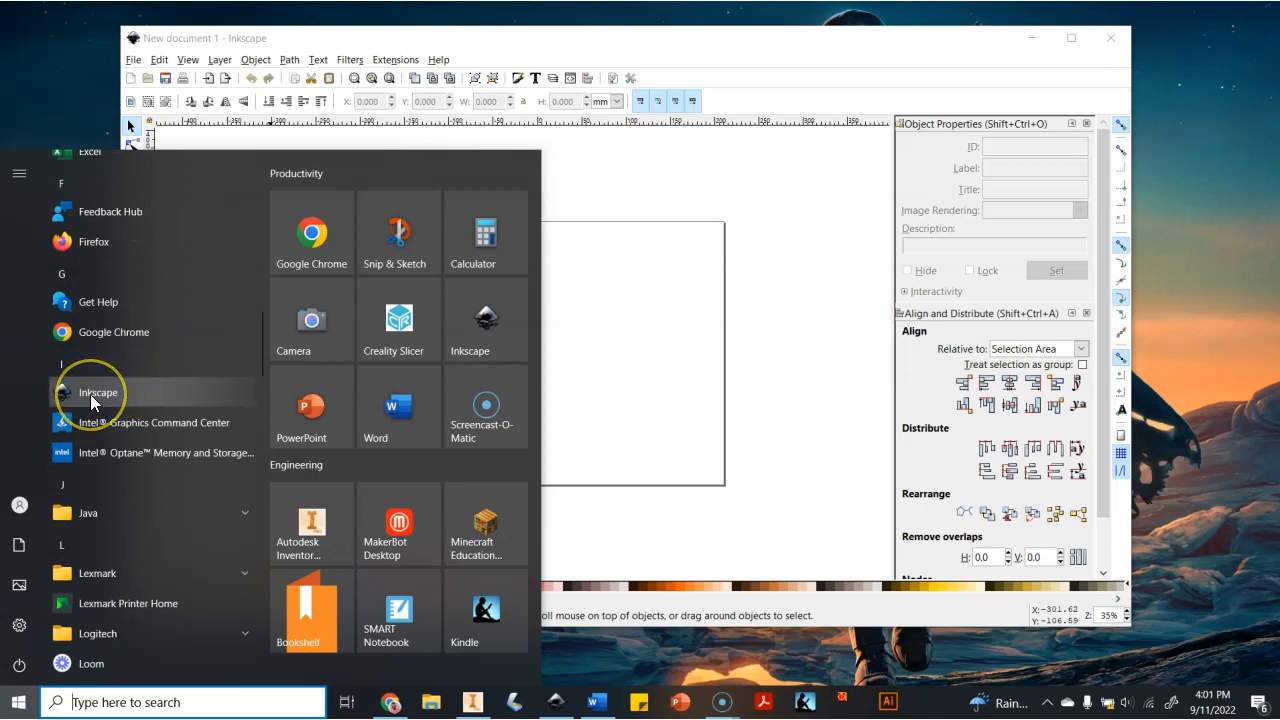
Bring the Inkscape window with the blank document to the front and maximize it.
click(343, 35)
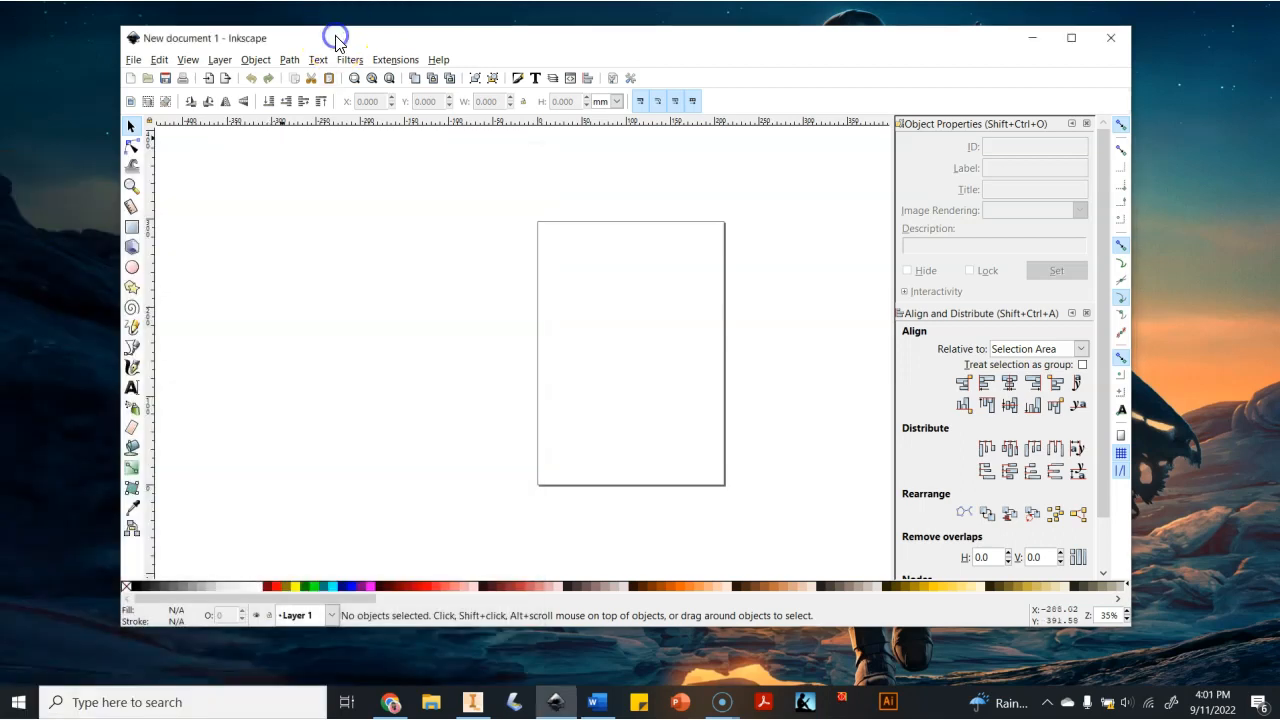
click(1068, 45)
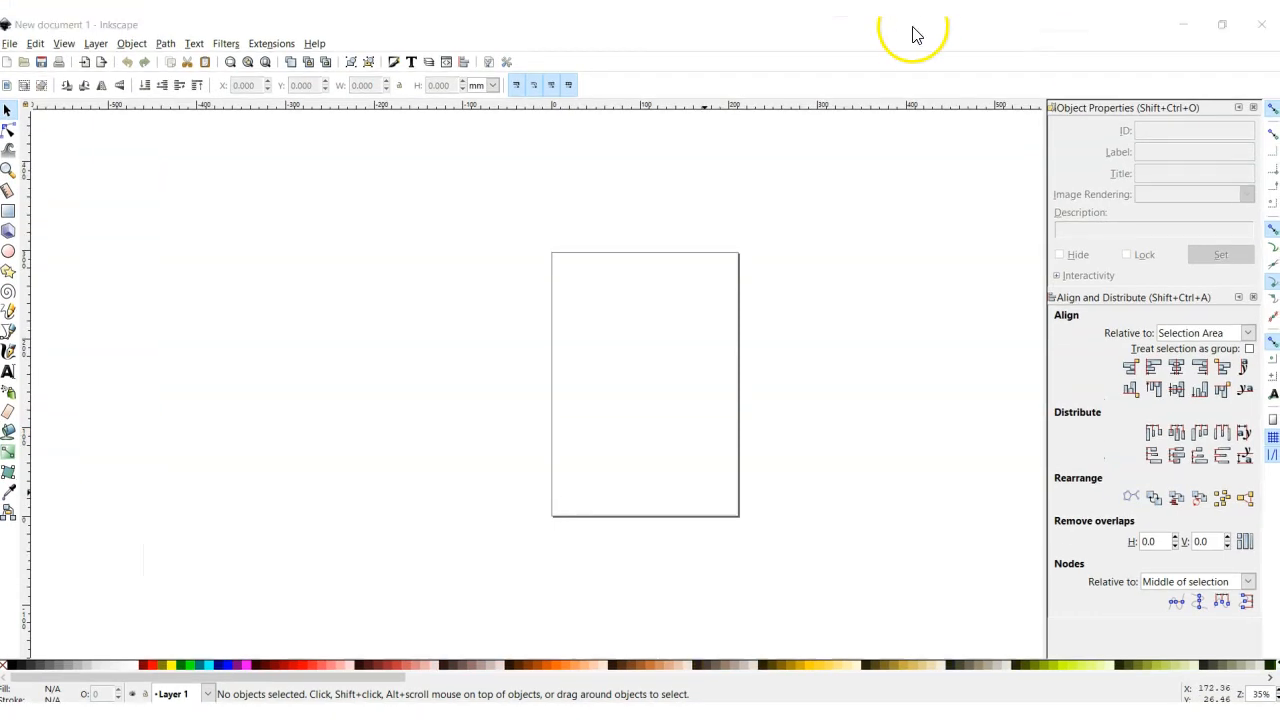
click(513, 32)
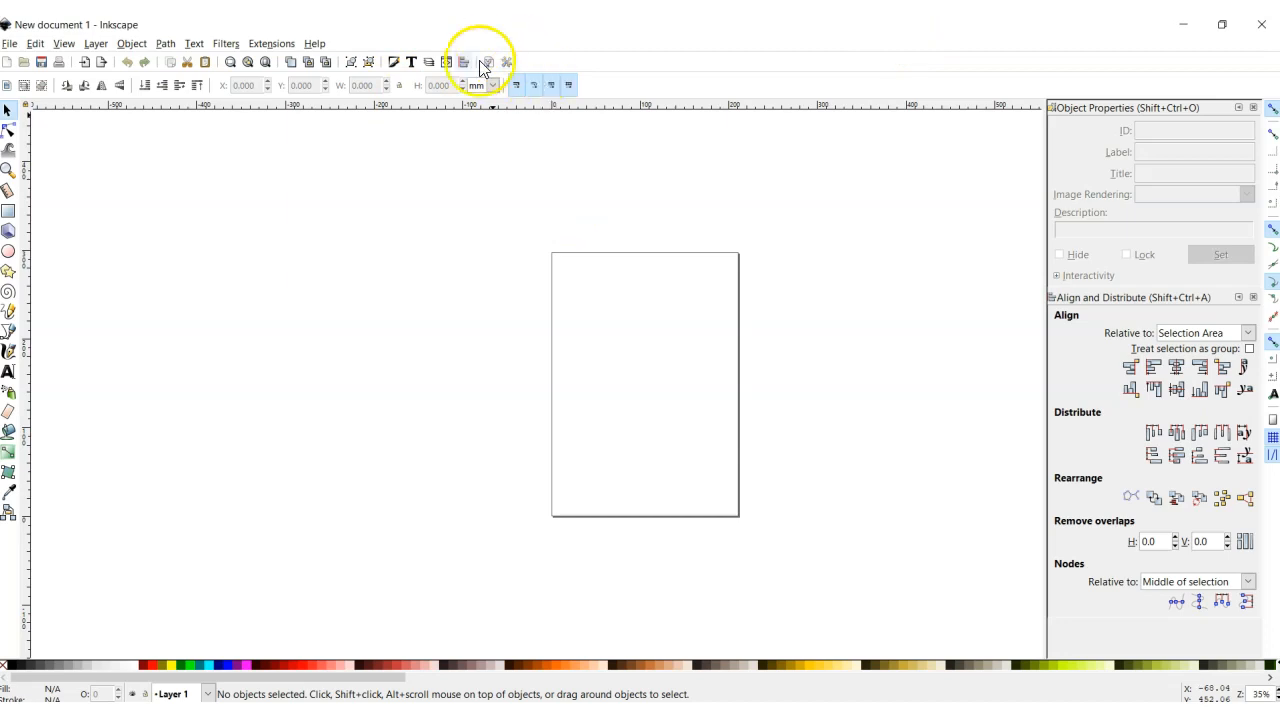
Check the installed version number in the About Inkscape information and close it.
click(314, 43)
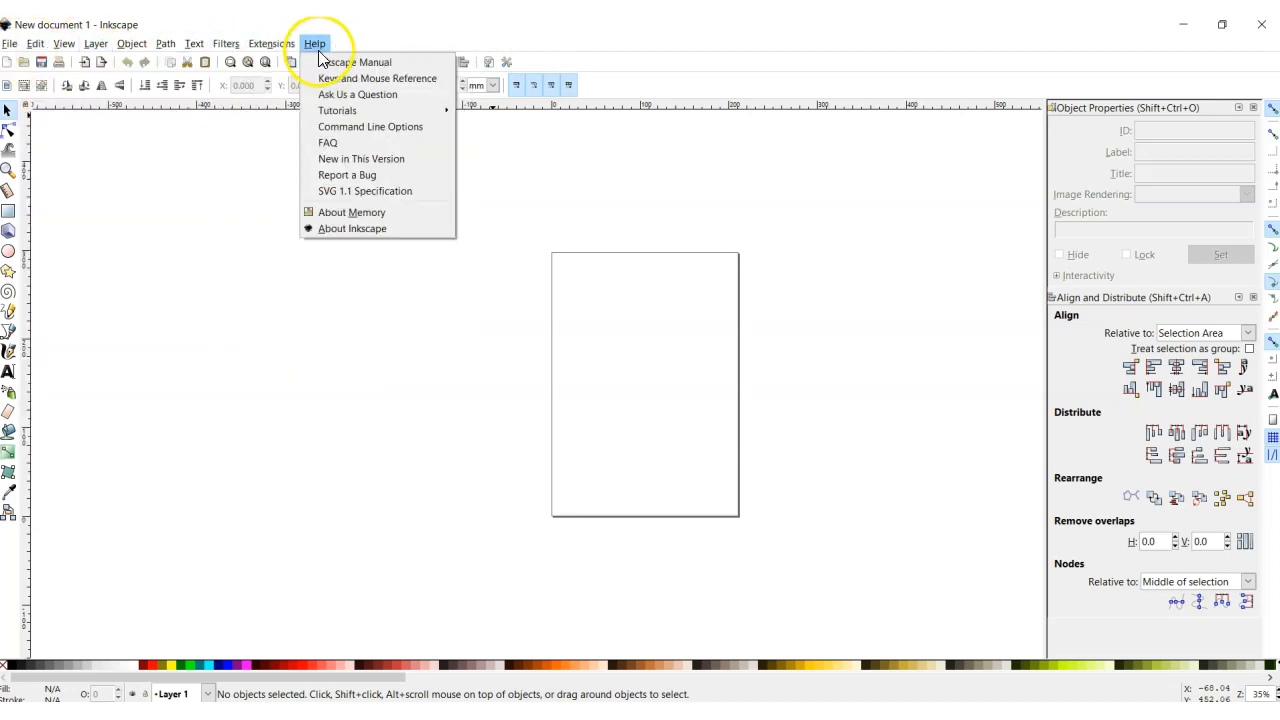
click(352, 232)
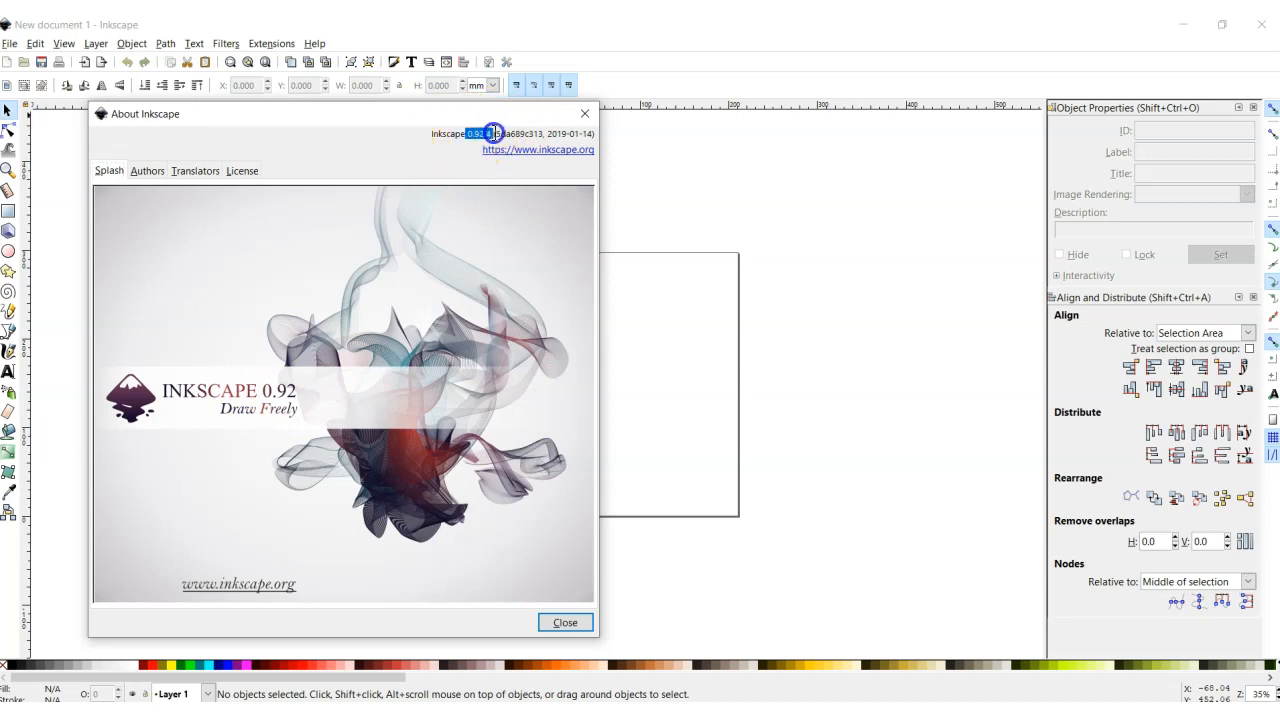
click(489, 131)
click(586, 623)
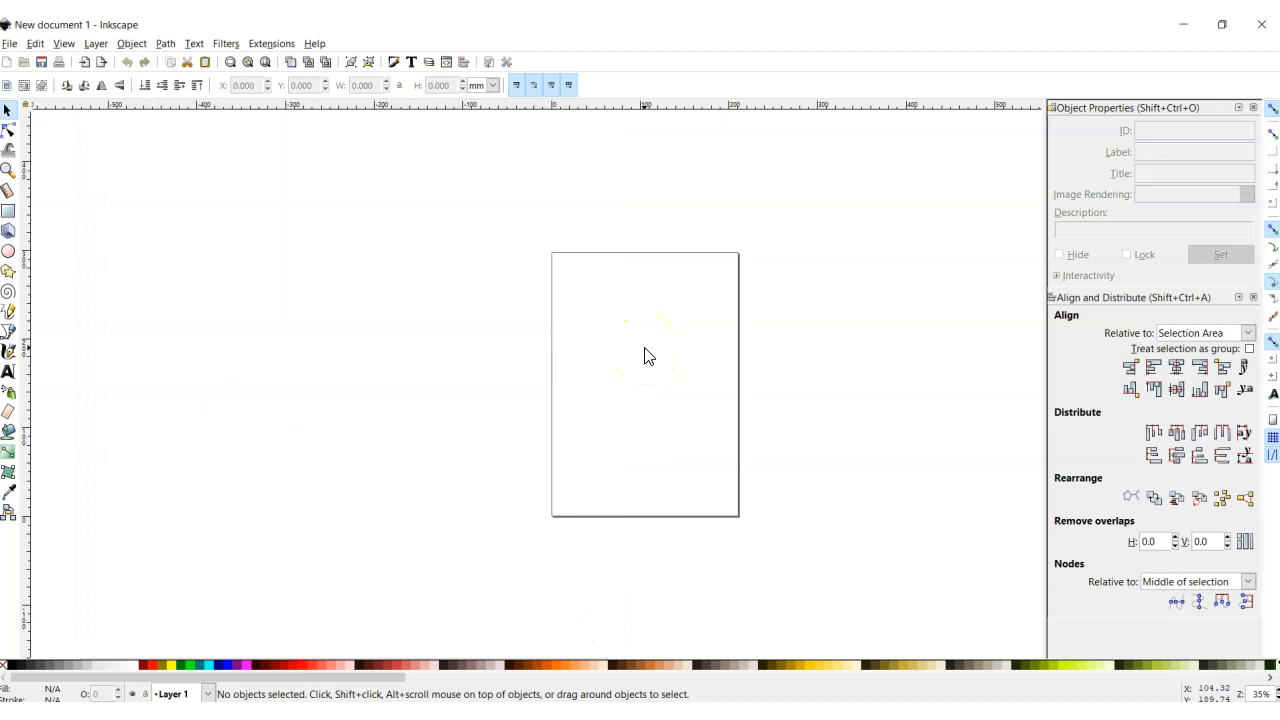
Set the Inkscape window layout to the Default view.
click(666, 377)
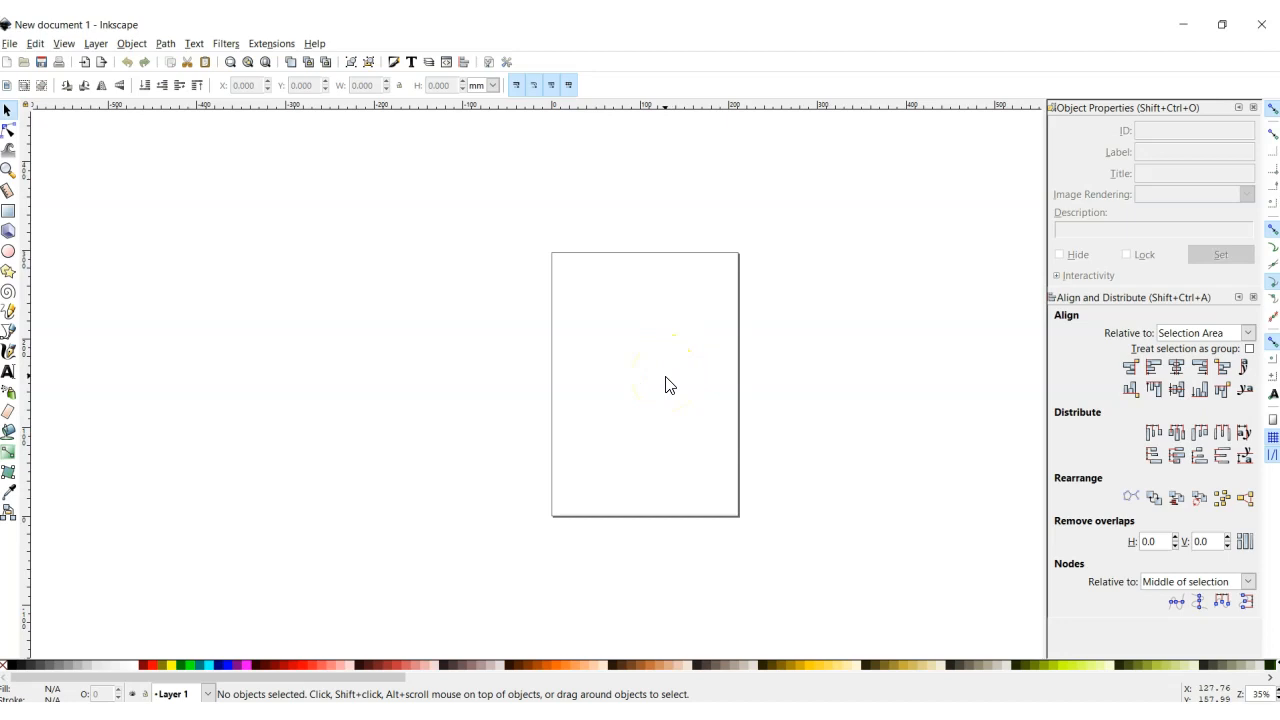
click(10, 44)
click(62, 45)
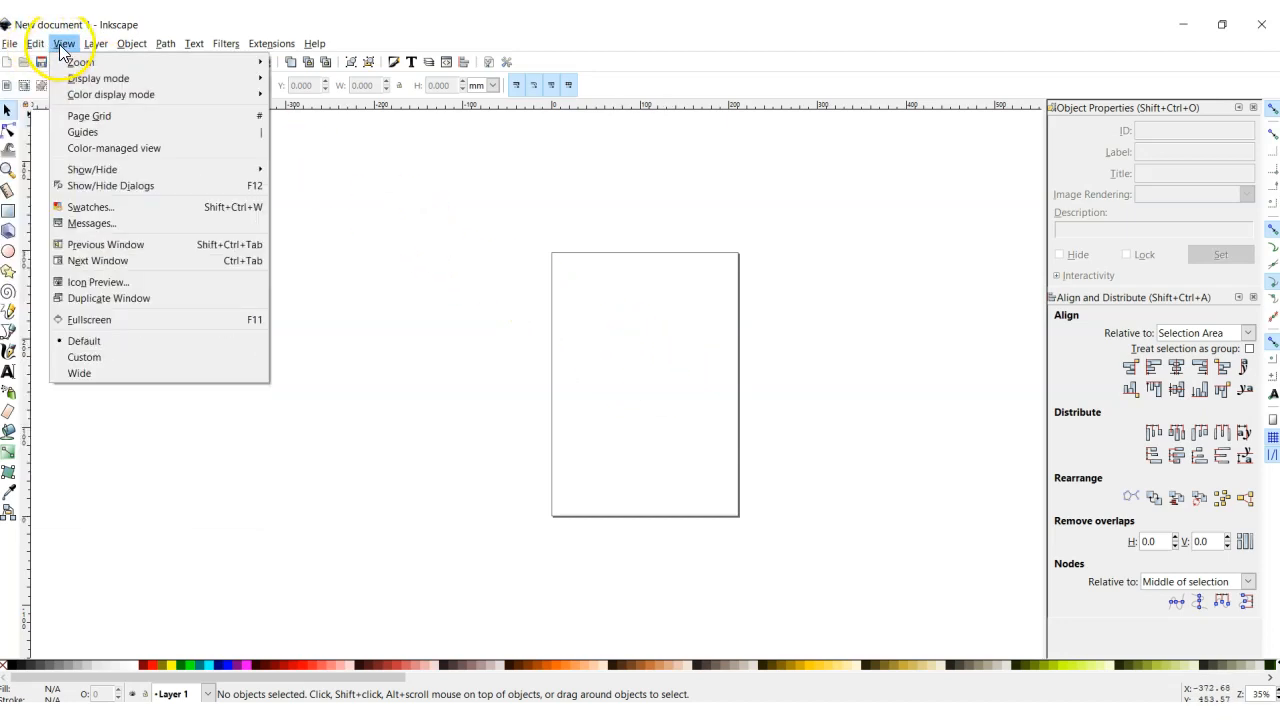
click(64, 46)
click(64, 46)
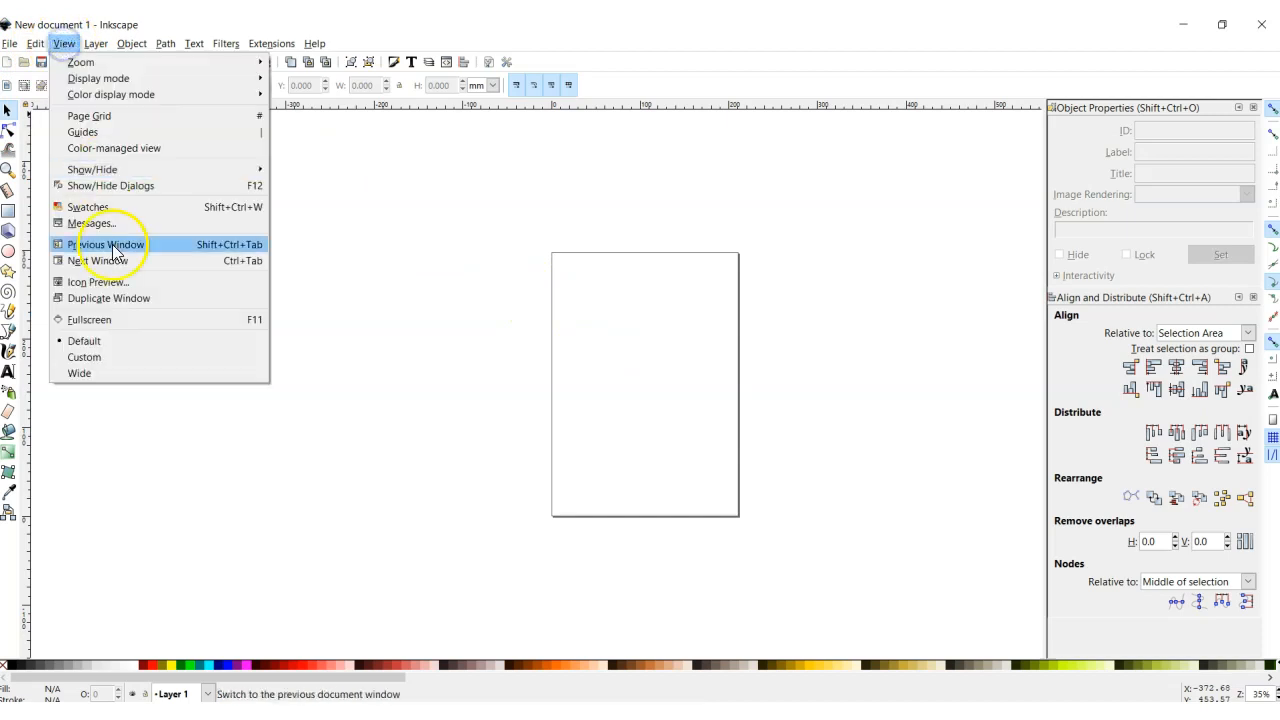
click(94, 343)
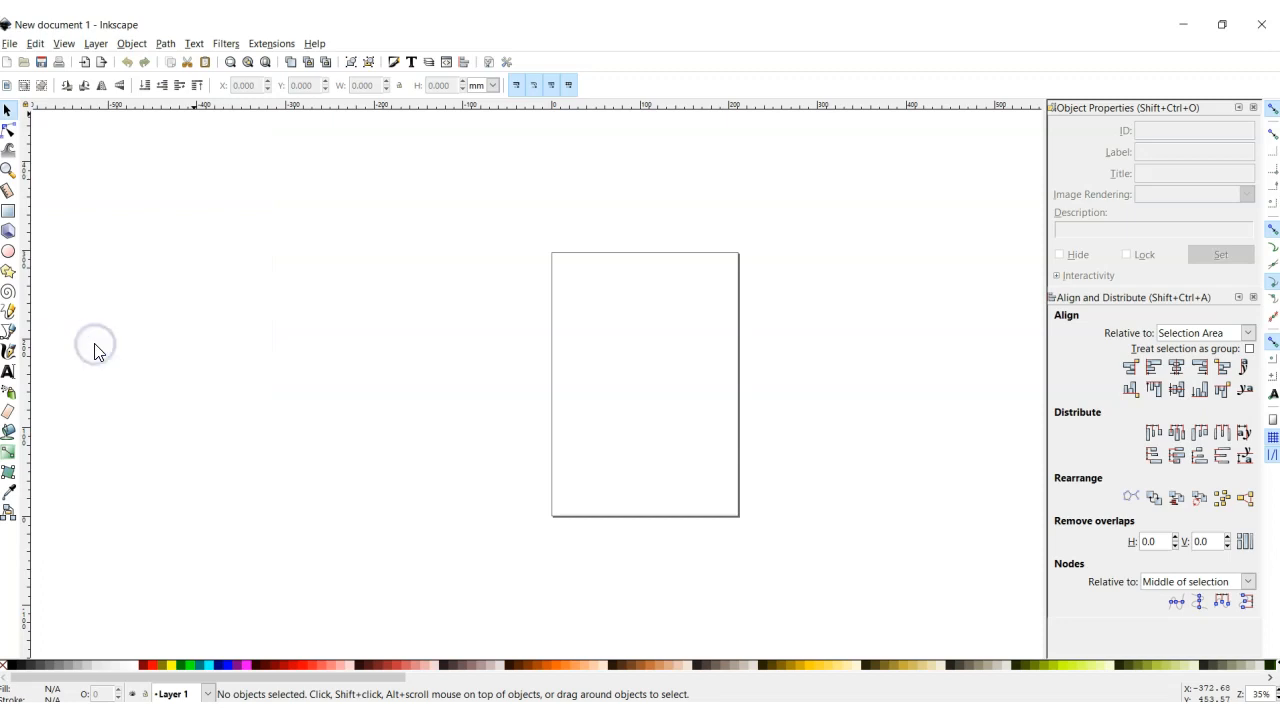
Set the document's page size to US Letter and its display units to inches in Document Properties.
click(10, 46)
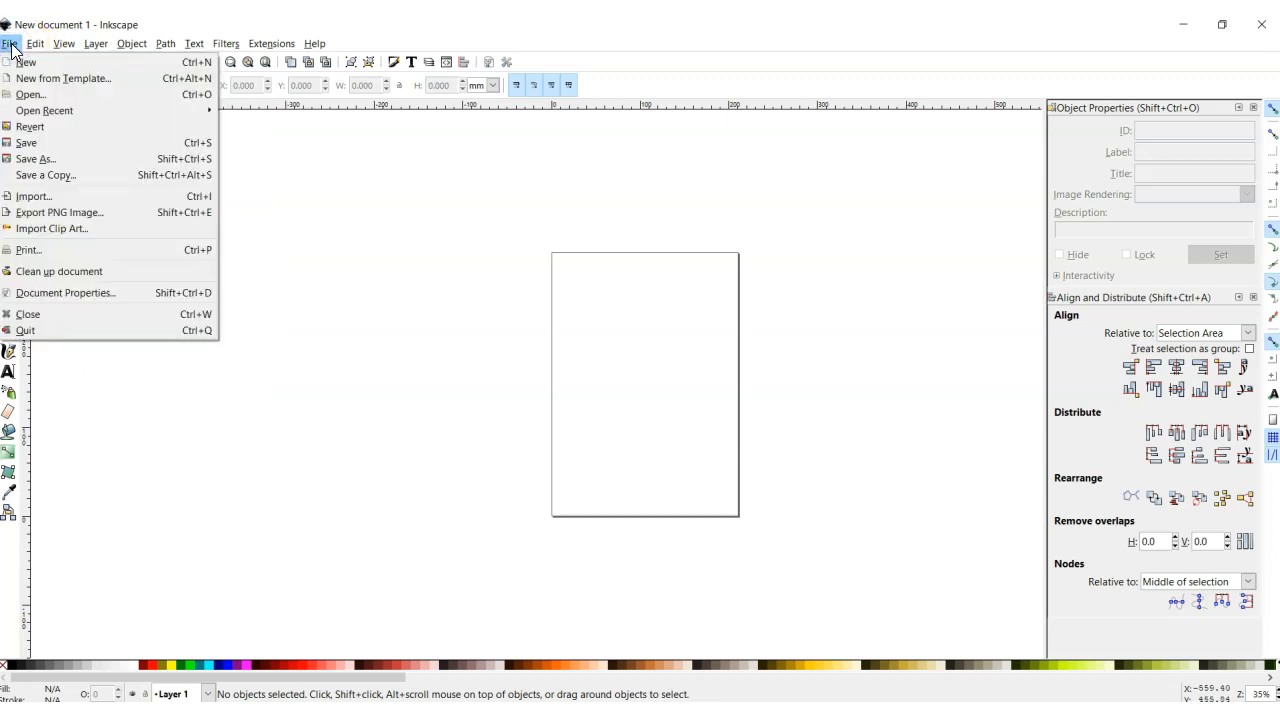
click(78, 293)
drag(1072, 140, 273, 131)
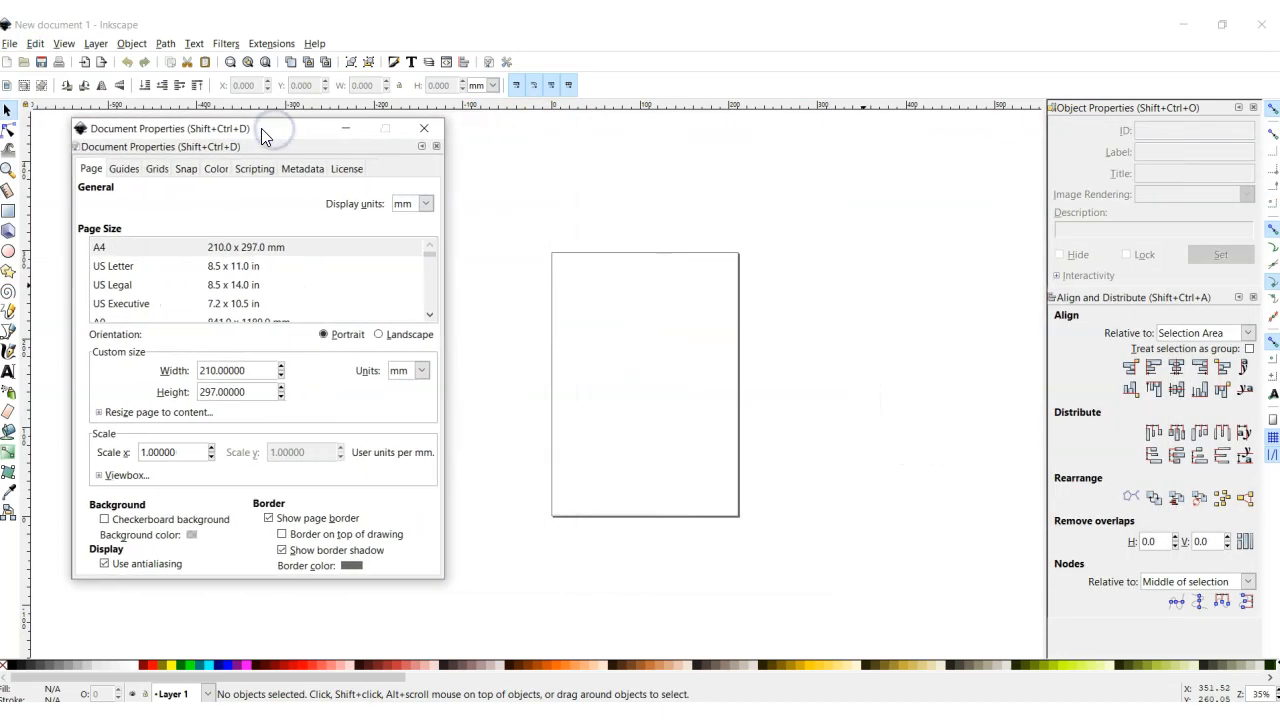
click(195, 268)
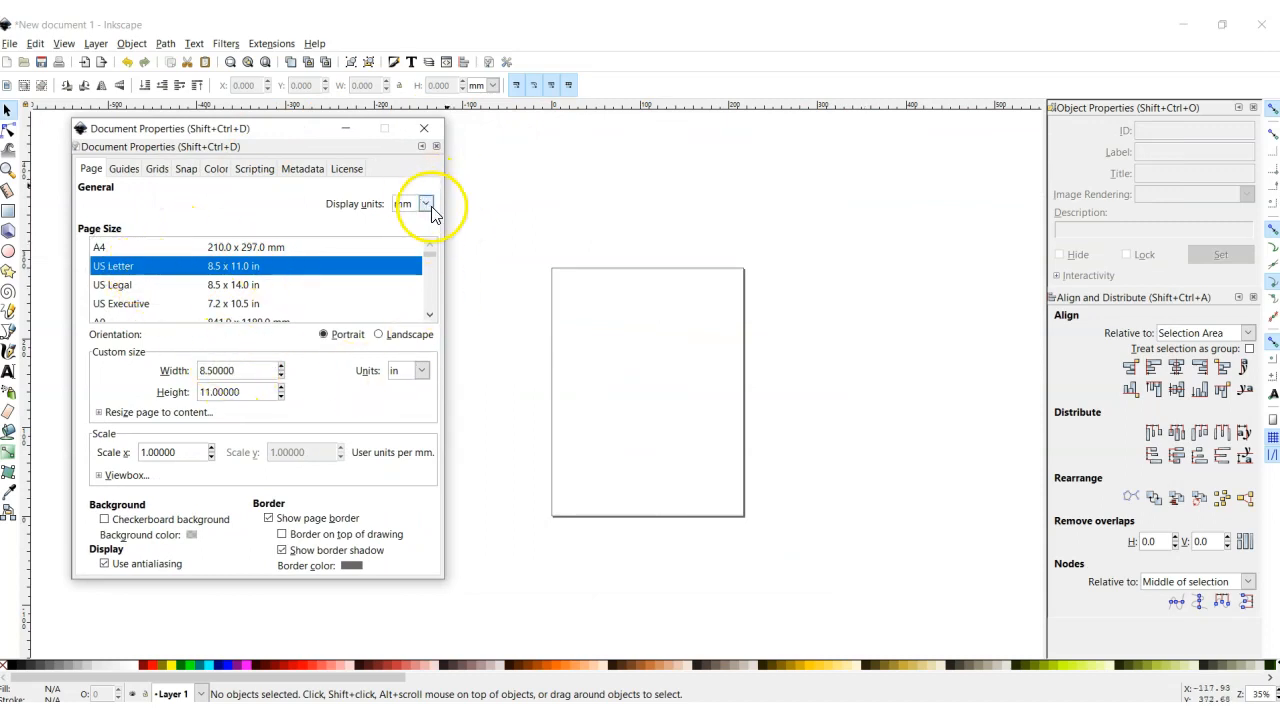
click(424, 203)
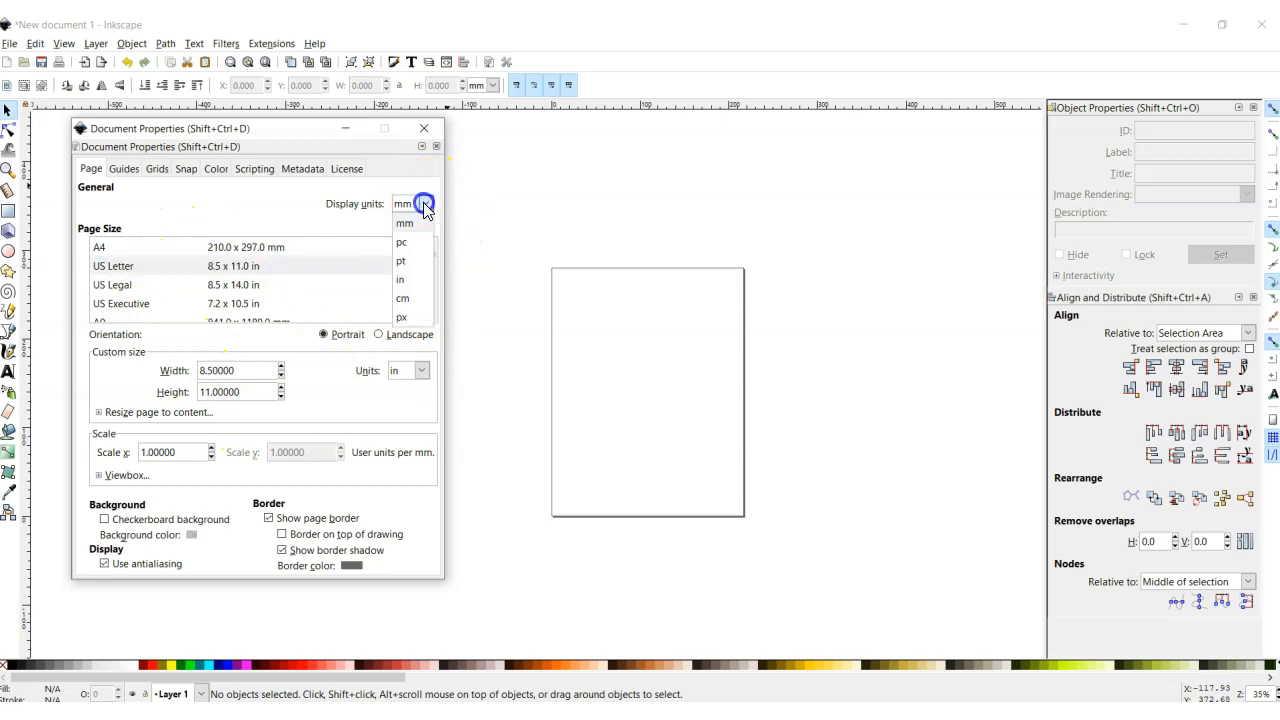
click(405, 280)
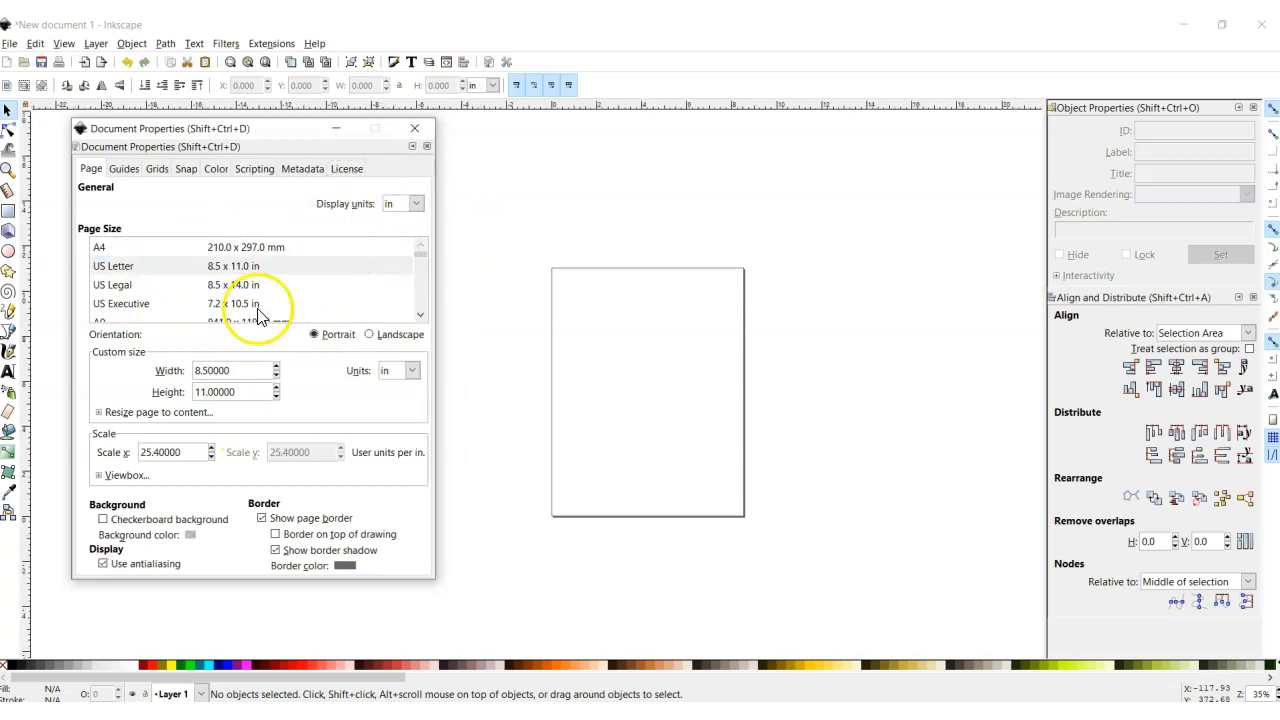
Set a custom page size of 24 in wide by 12 in high and close Document Properties.
text(24)
click(231, 395)
text(12)
click(220, 371)
click(233, 395)
click(208, 370)
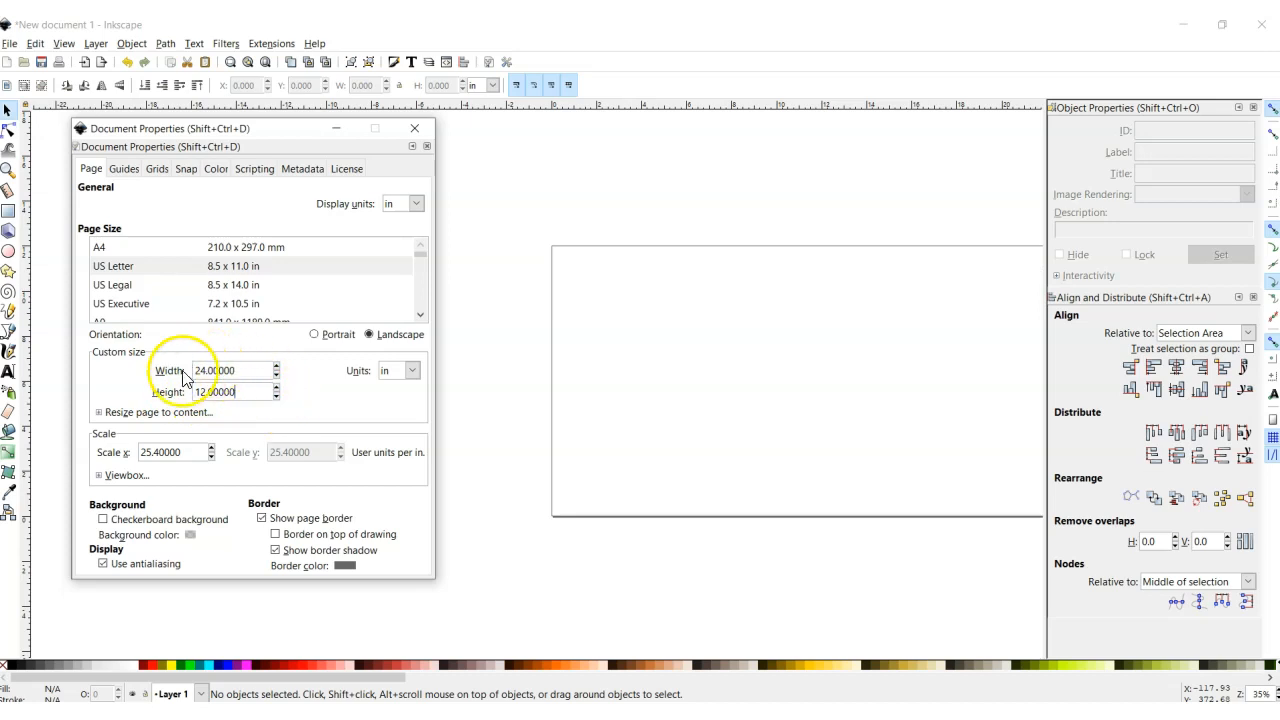
click(214, 392)
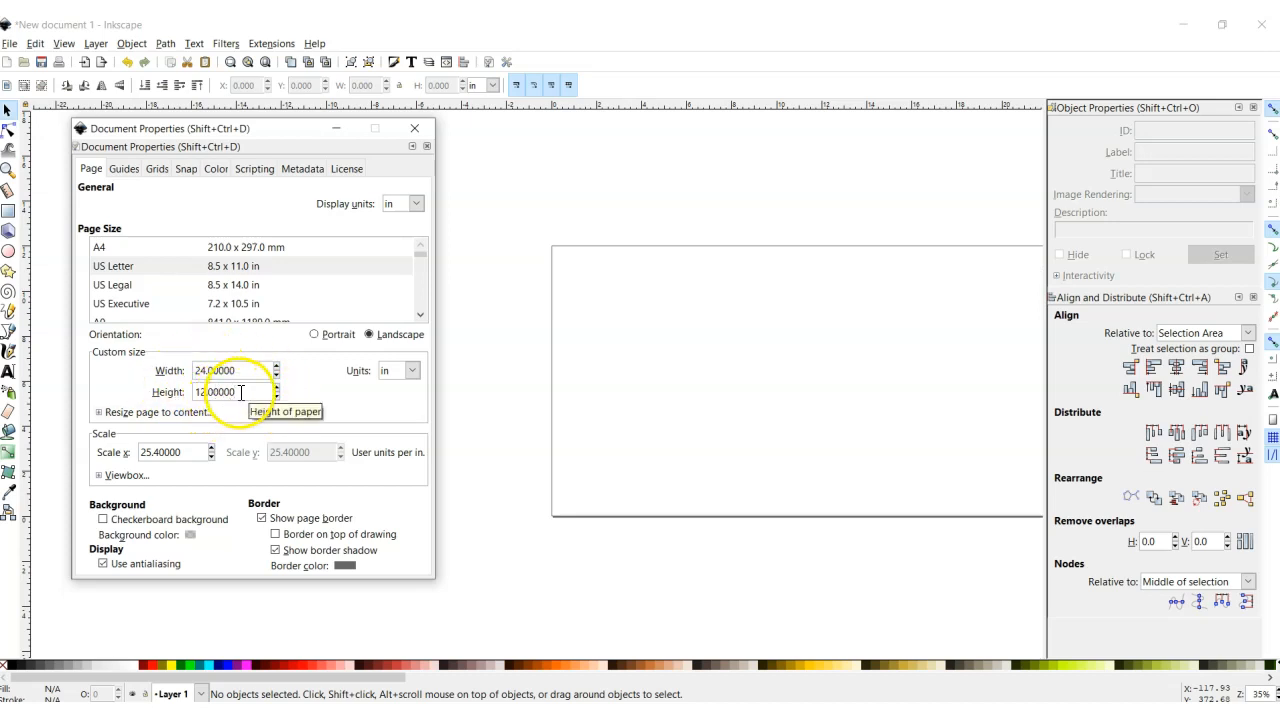
click(424, 128)
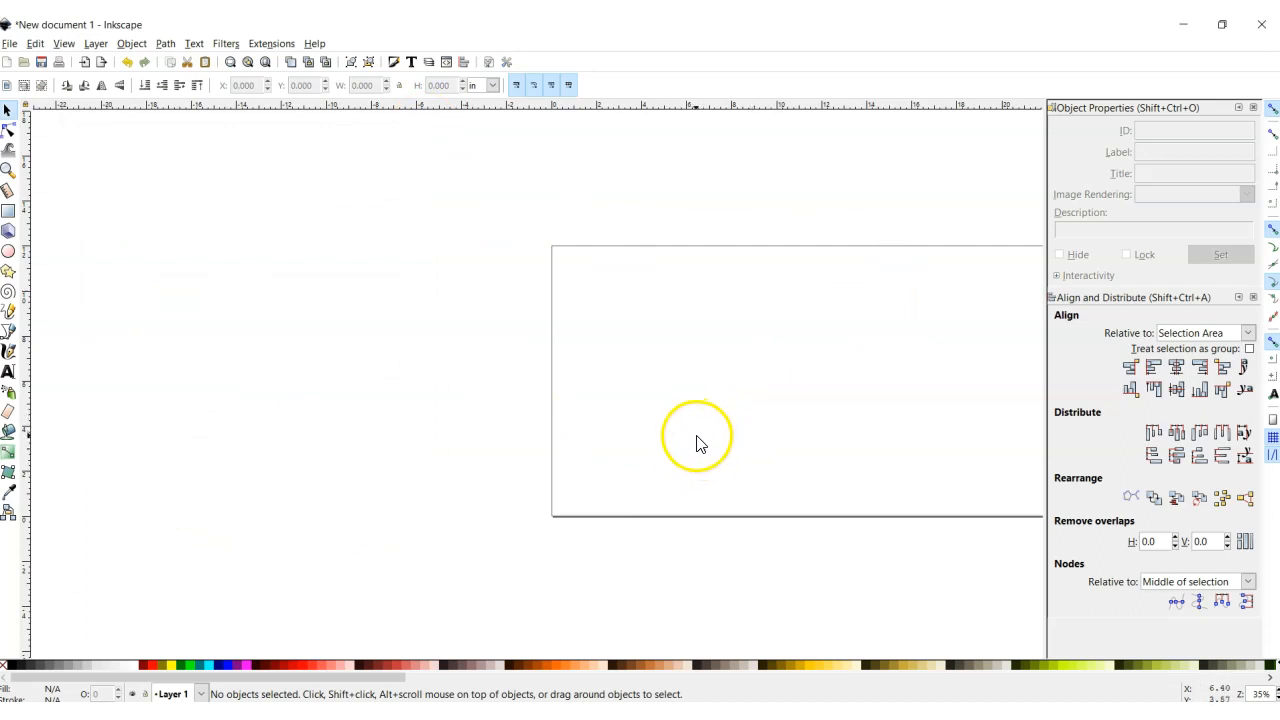
Draw a rectangle about 4.5 in wide and 4.9 in high in the upper-left area of the page.
click(266, 63)
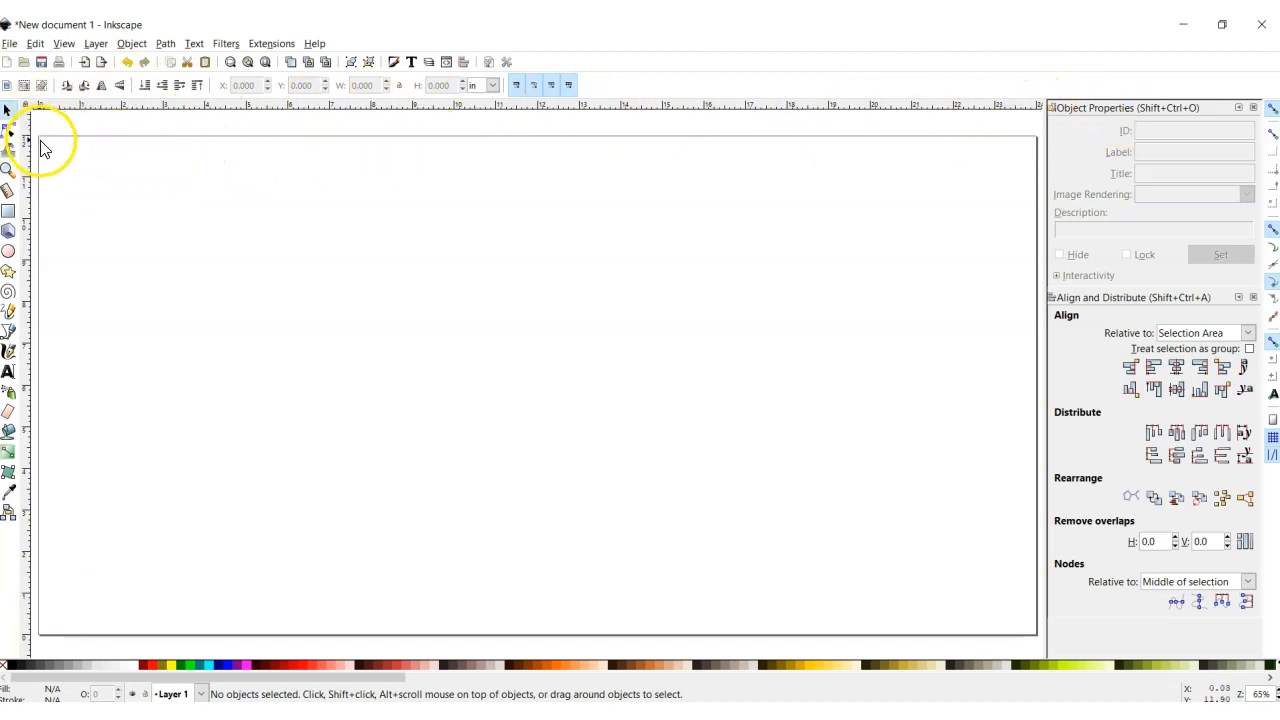
drag(40, 147, 100, 158)
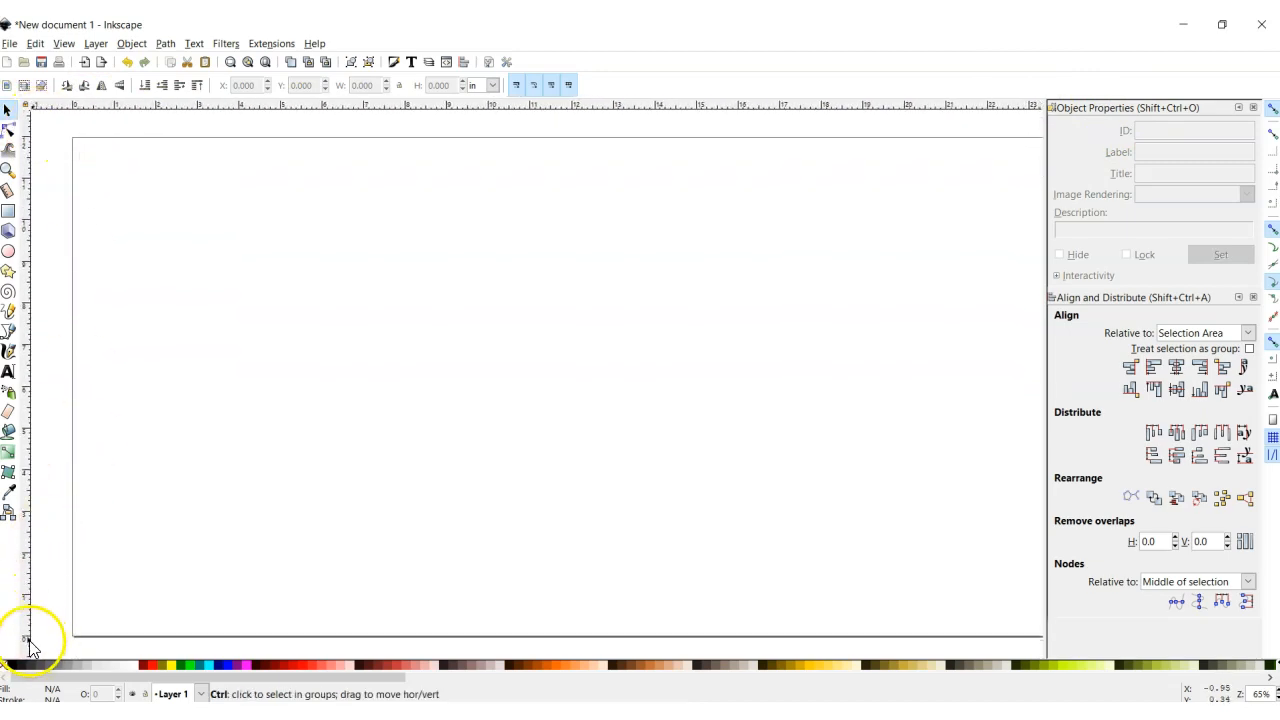
drag(202, 212, 171, 201)
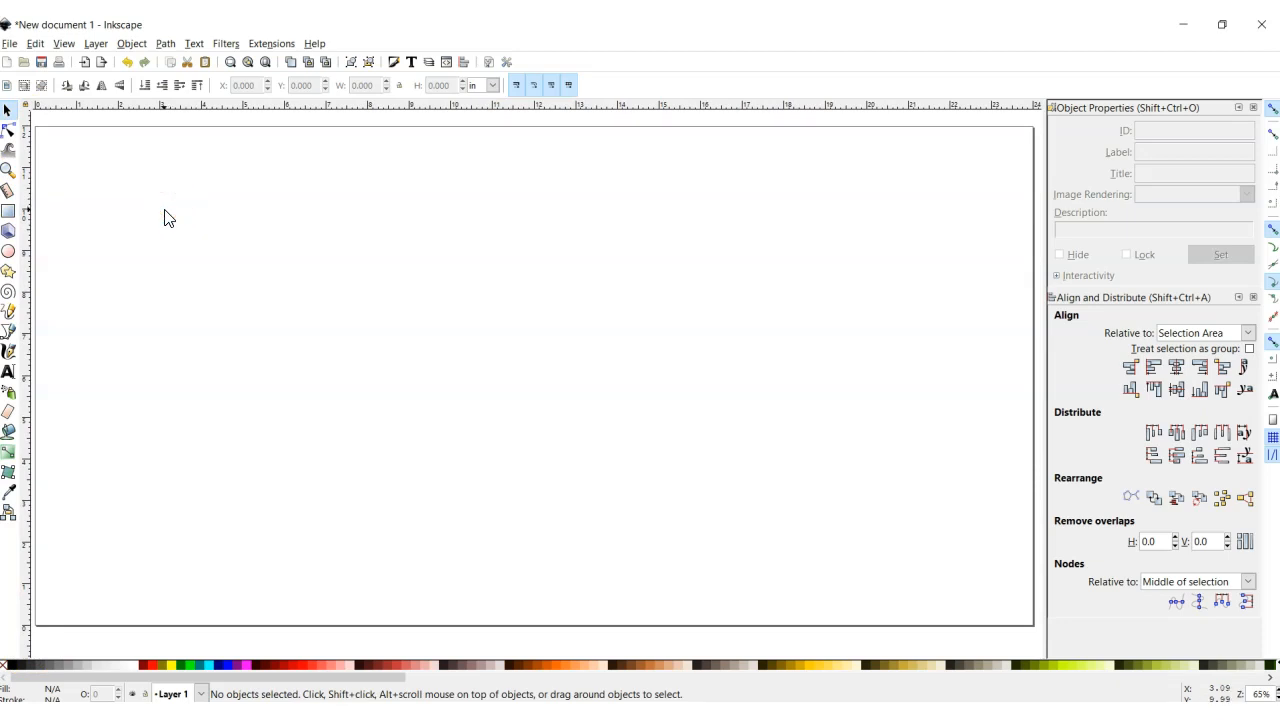
click(192, 221)
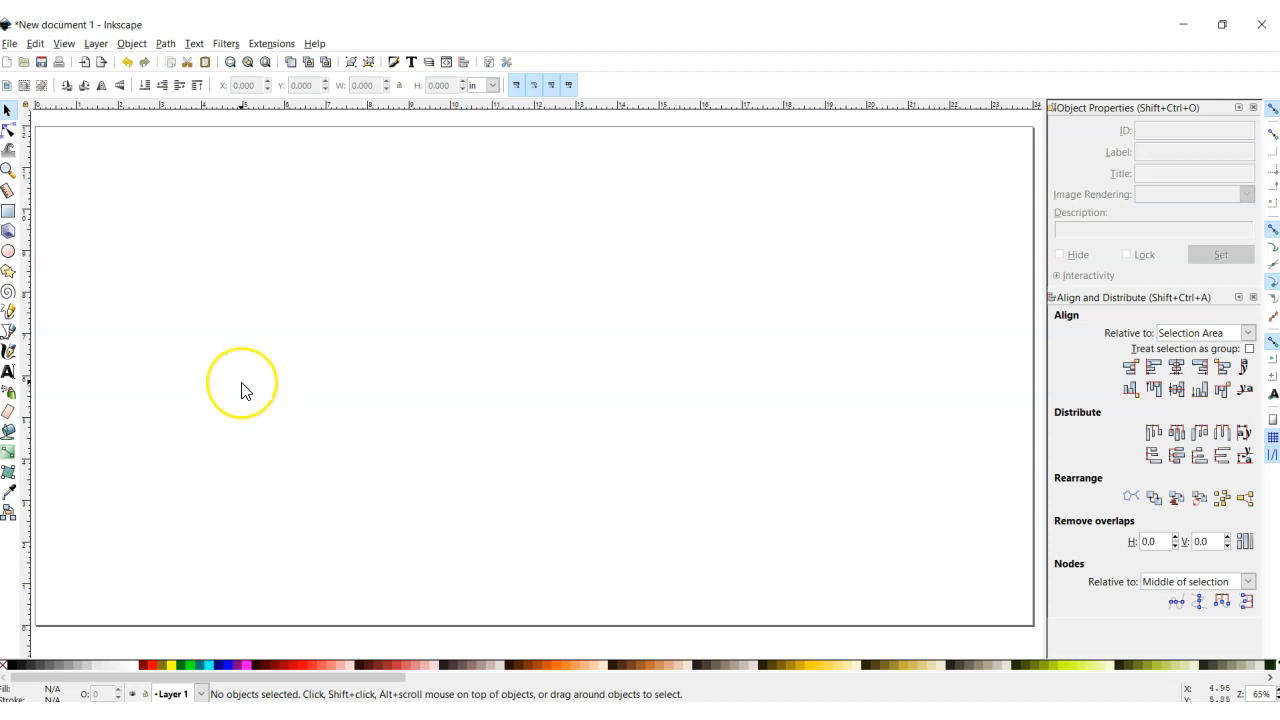
click(14, 215)
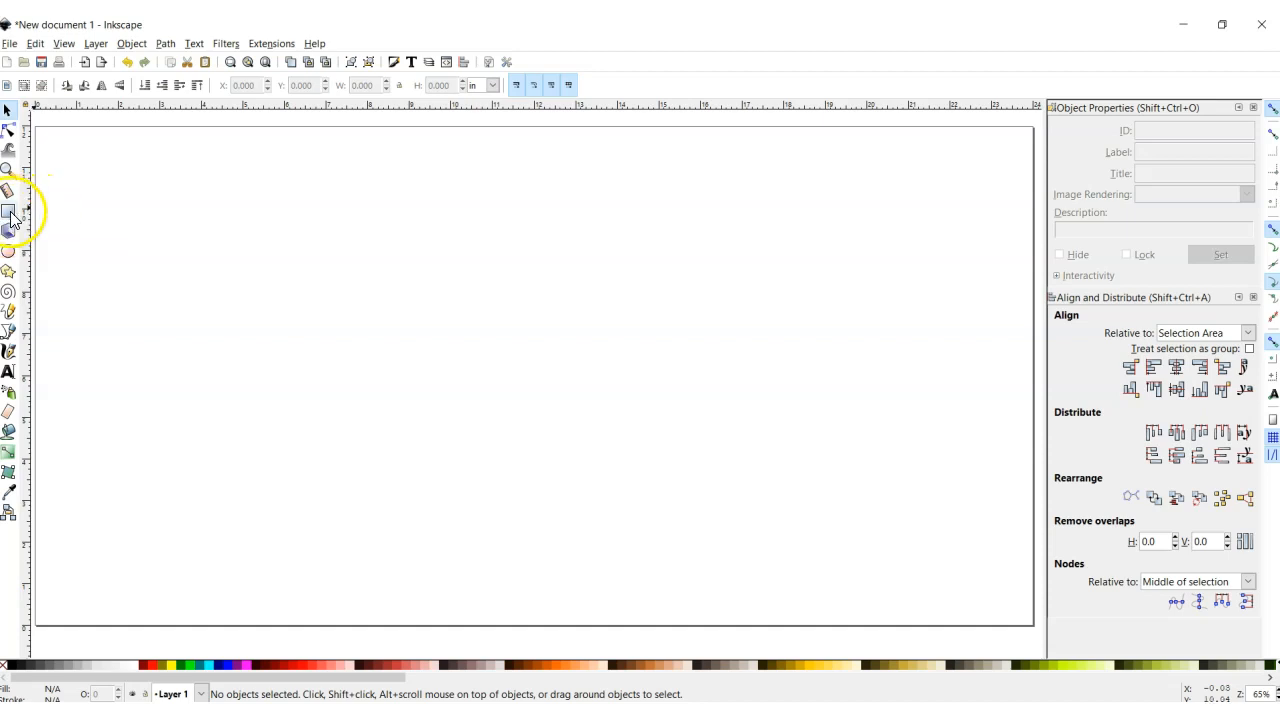
drag(74, 189, 260, 392)
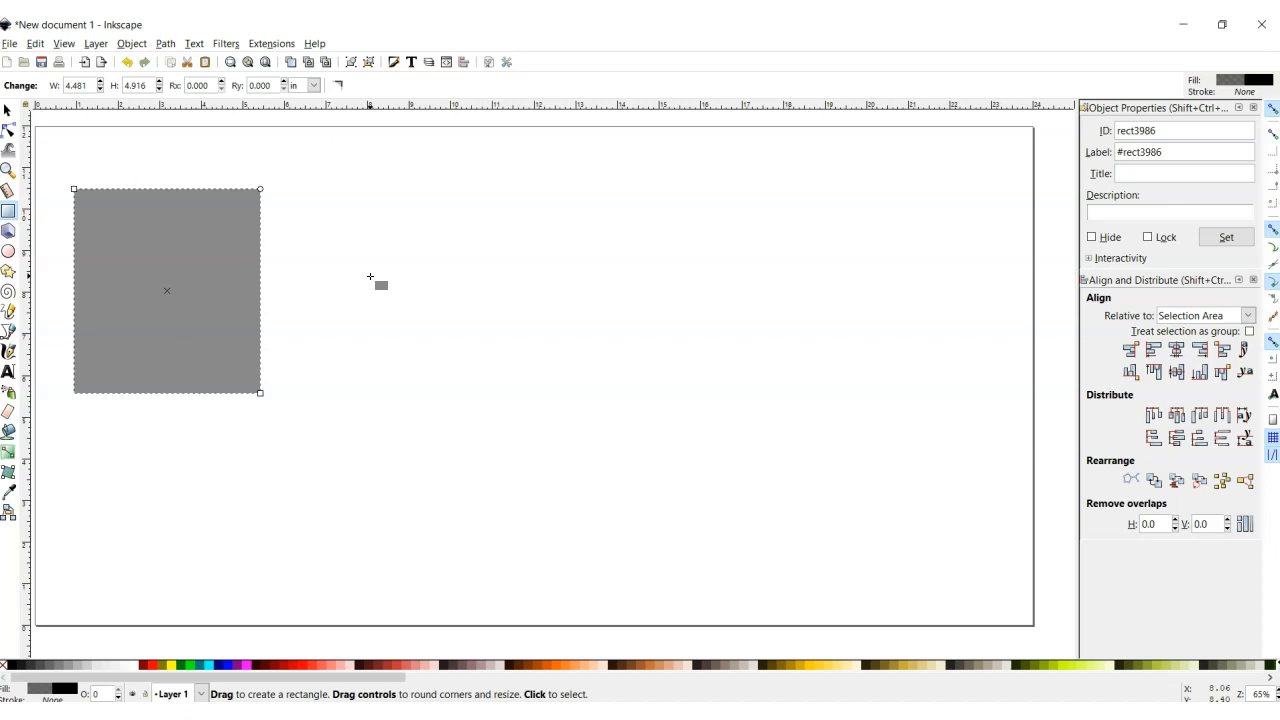
Move the rectangle slightly right and up to about X 1.40 in, Y 5.72 in and leave it selected.
click(12, 114)
click(178, 286)
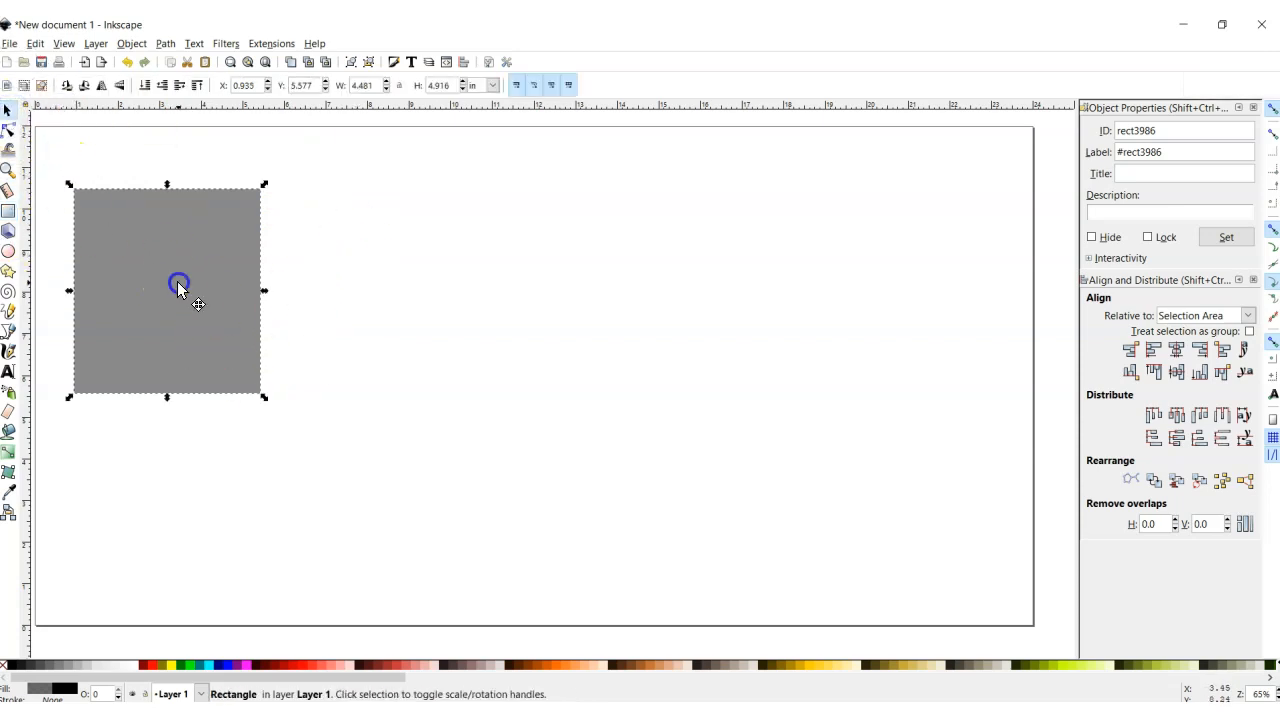
drag(178, 283, 201, 277)
click(357, 271)
click(209, 270)
click(343, 273)
click(210, 271)
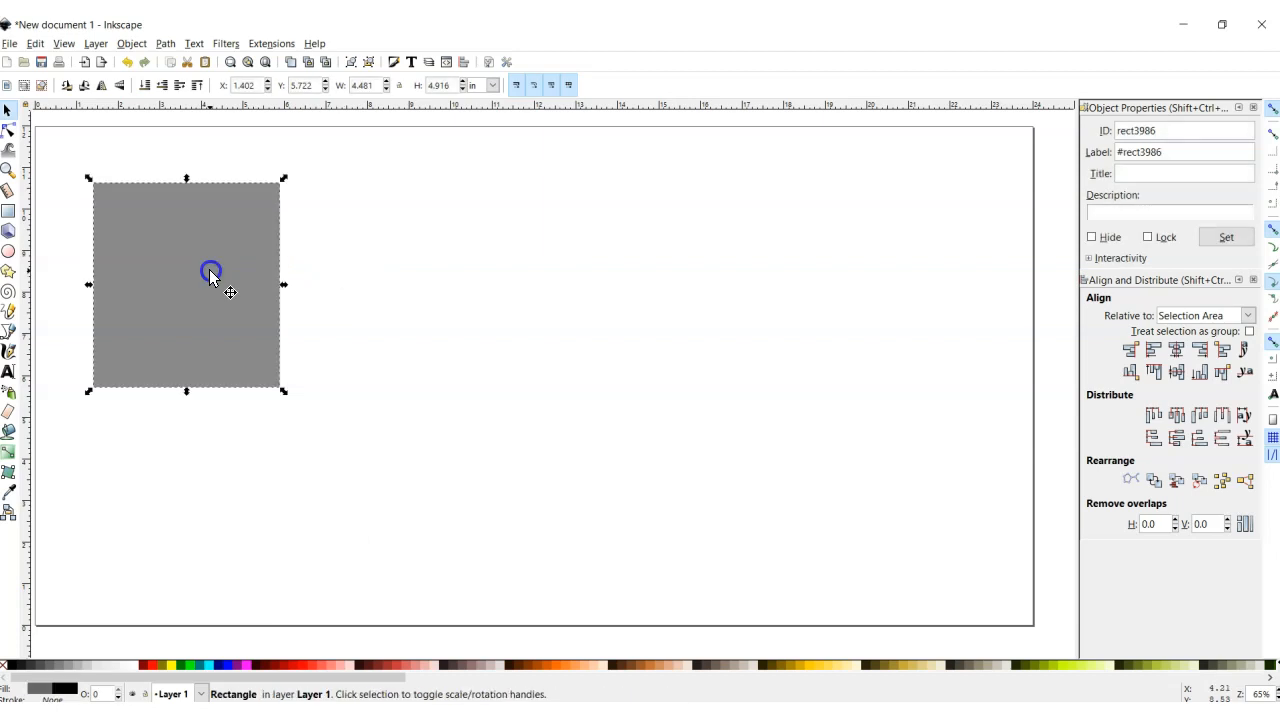
click(451, 297)
click(237, 294)
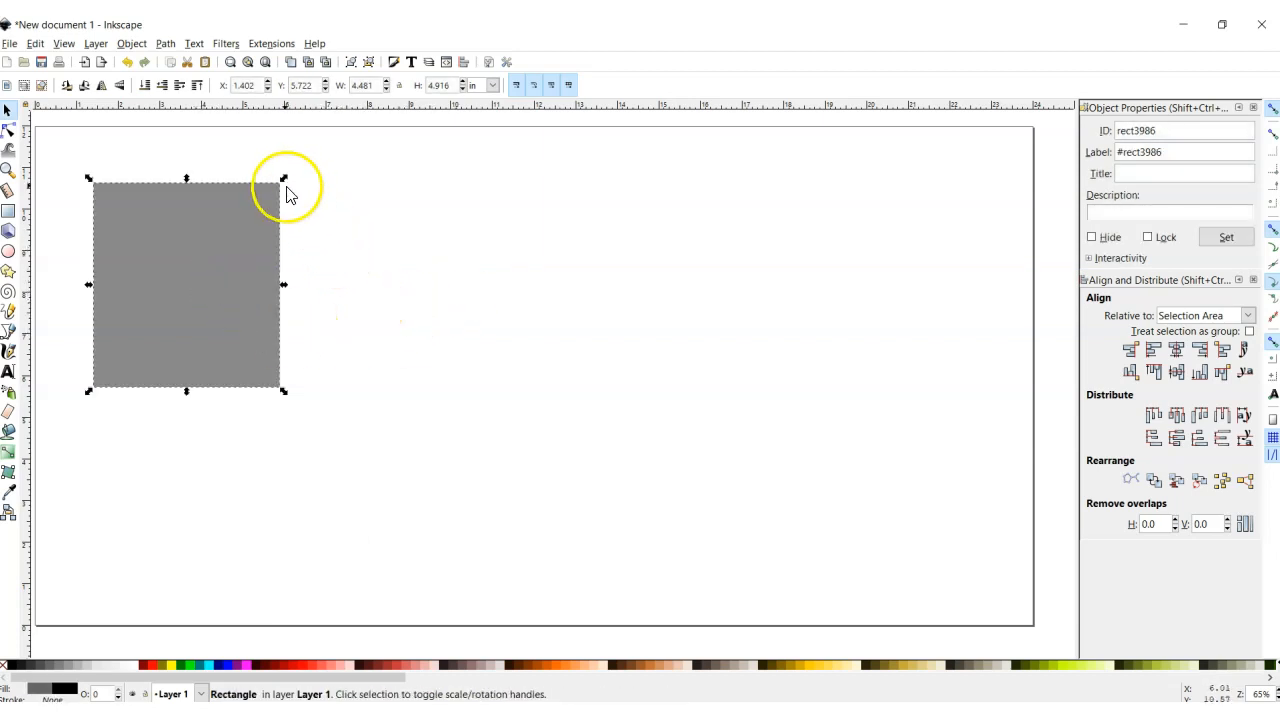
Resize the rectangle to about 4.87 by 4.85 in, then try rotating it and undo the rotation.
drag(285, 180, 446, 214)
click(211, 255)
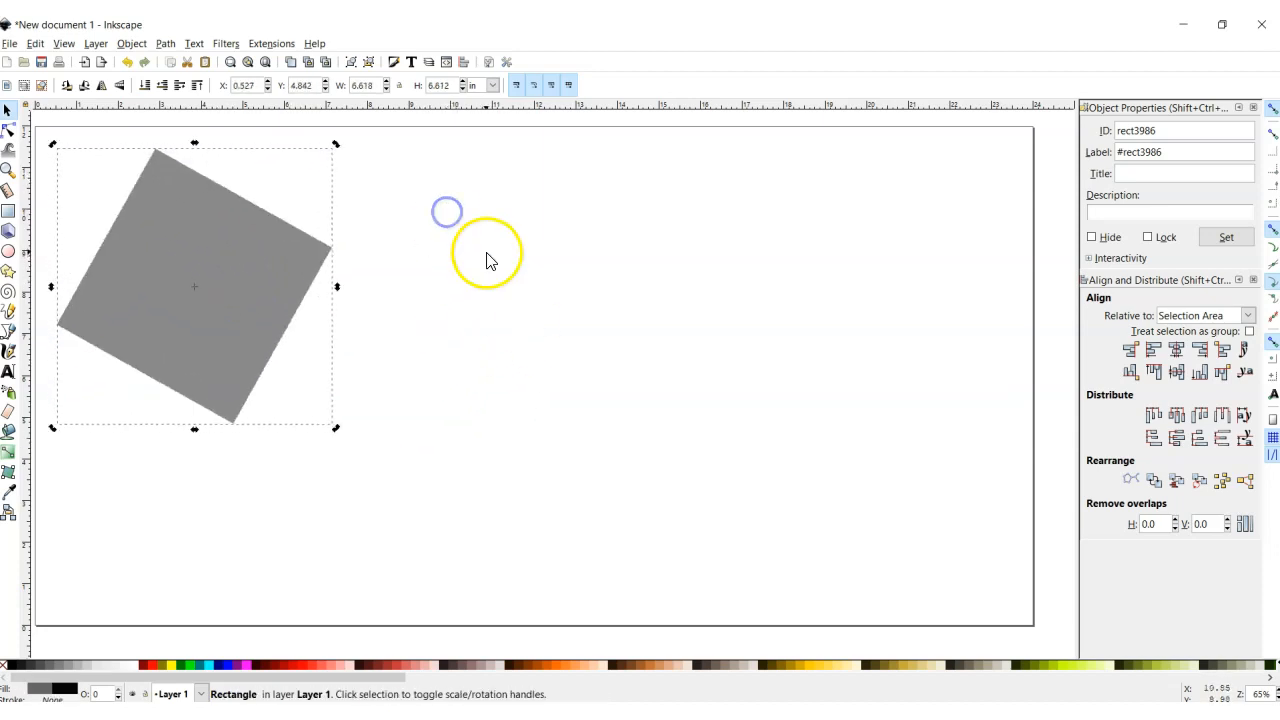
click(127, 63)
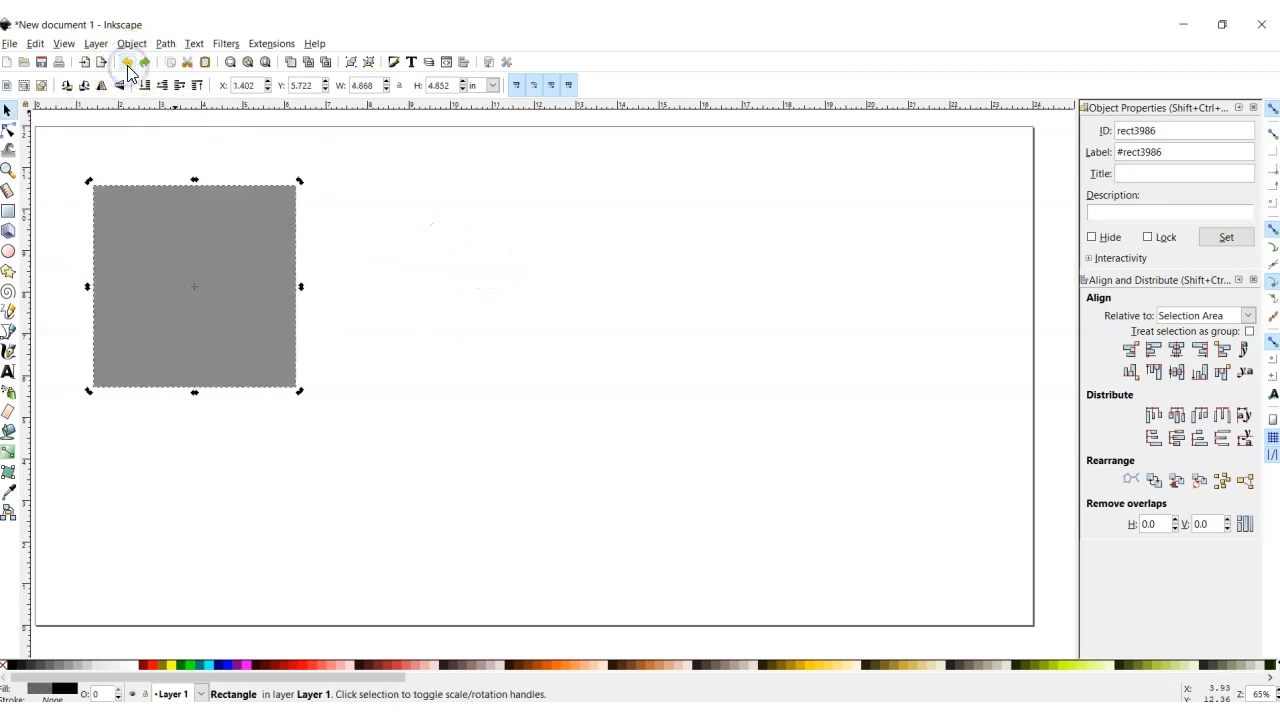
Reselect the rectangle and move it right and down to about X 1.92 in, Y 5.30 in.
click(333, 170)
click(180, 300)
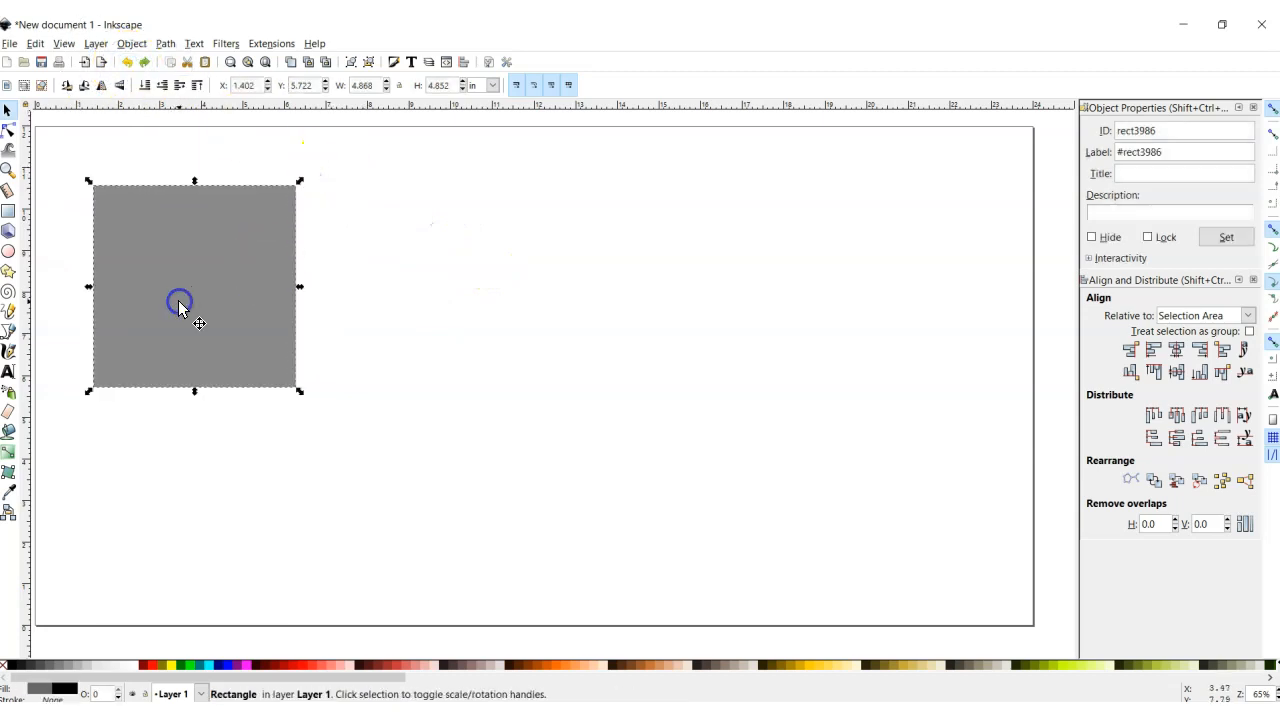
drag(191, 271, 209, 299)
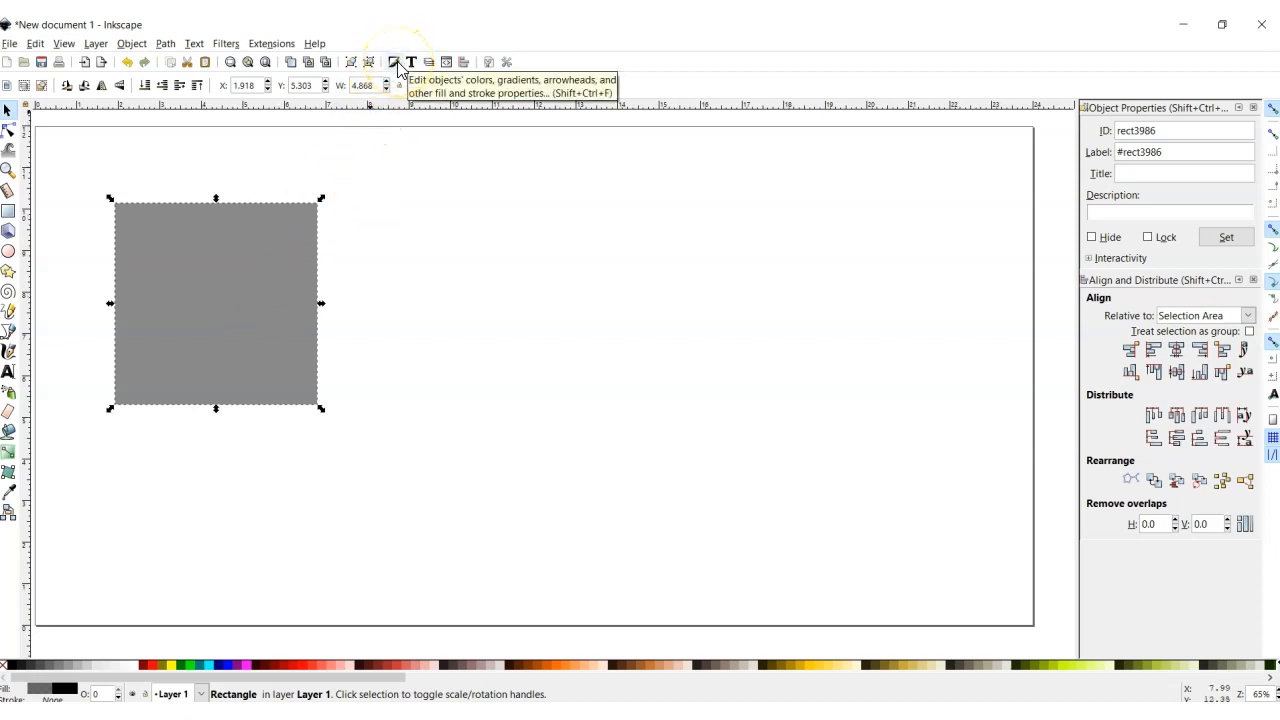
Open the Fill and Stroke settings, review their fill and stroke options, and remove the rectangle's fill.
key(ctrl)
key(ctrl)
key(ctrl)
click(395, 63)
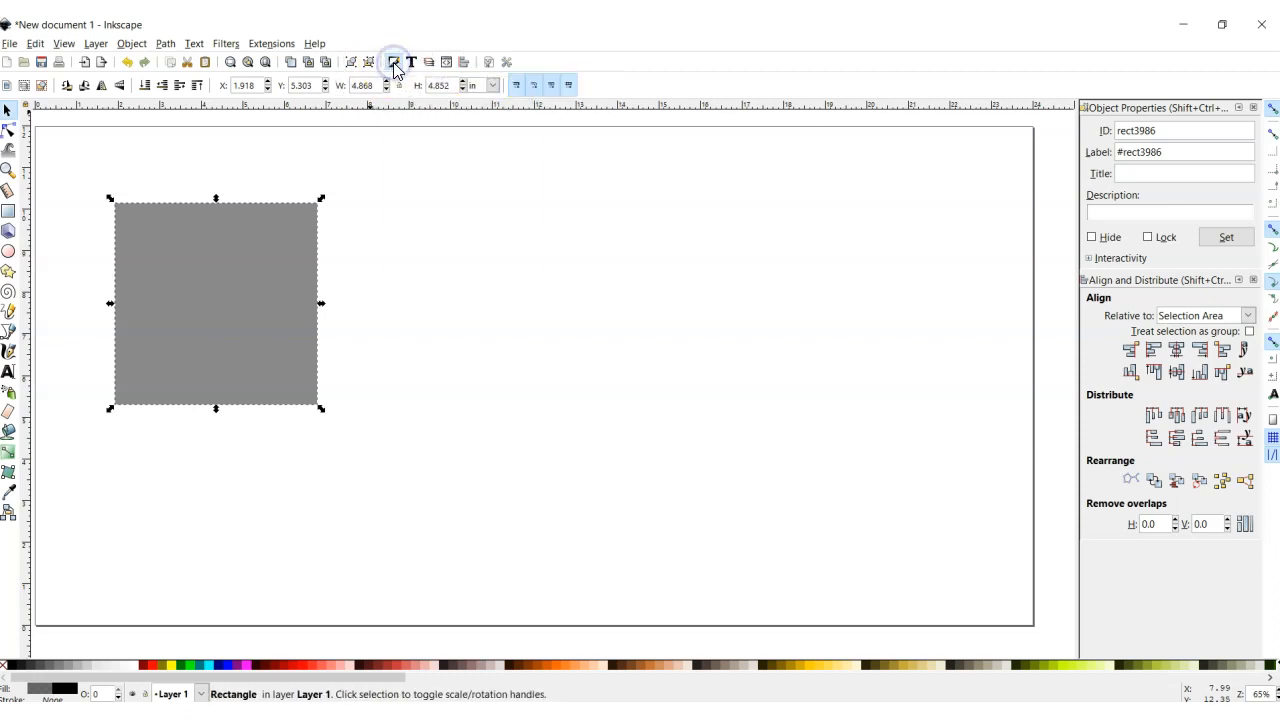
mouse_move(1160, 38)
mouse_down()
mouse_move(891, 103)
mouse_move(447, 165)
mouse_move(487, 161)
mouse_up()
click(452, 200)
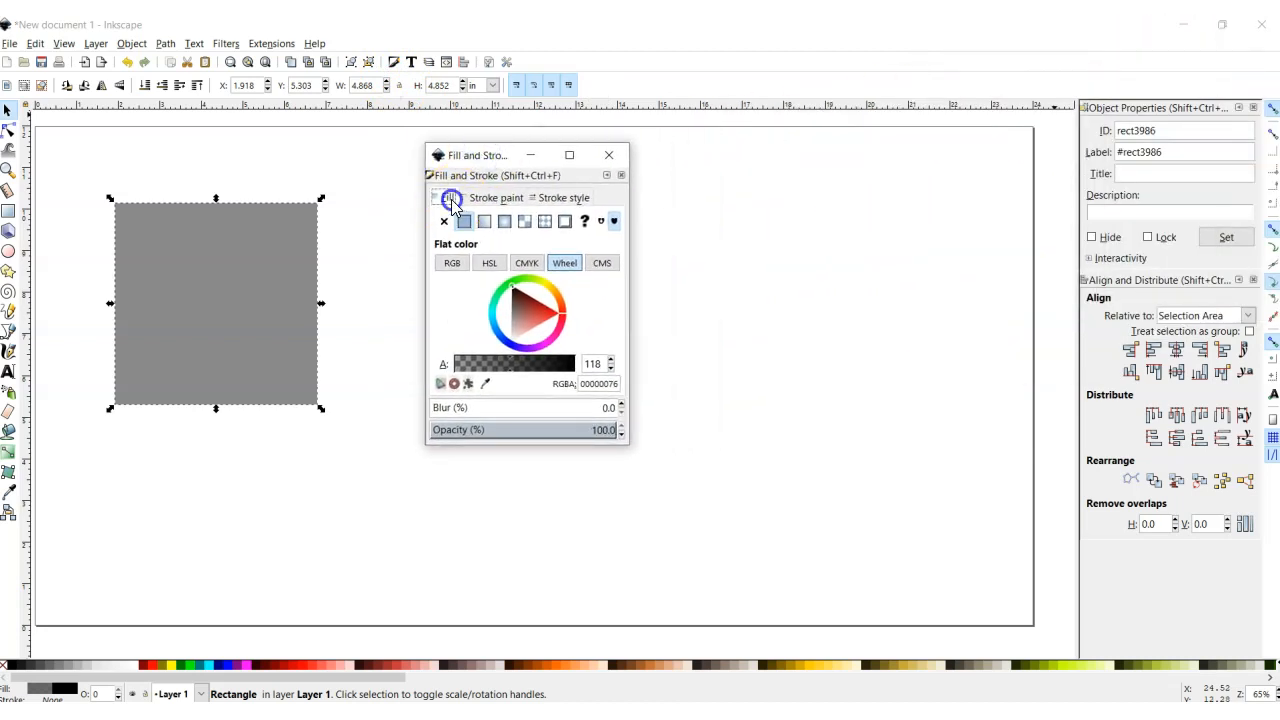
click(490, 198)
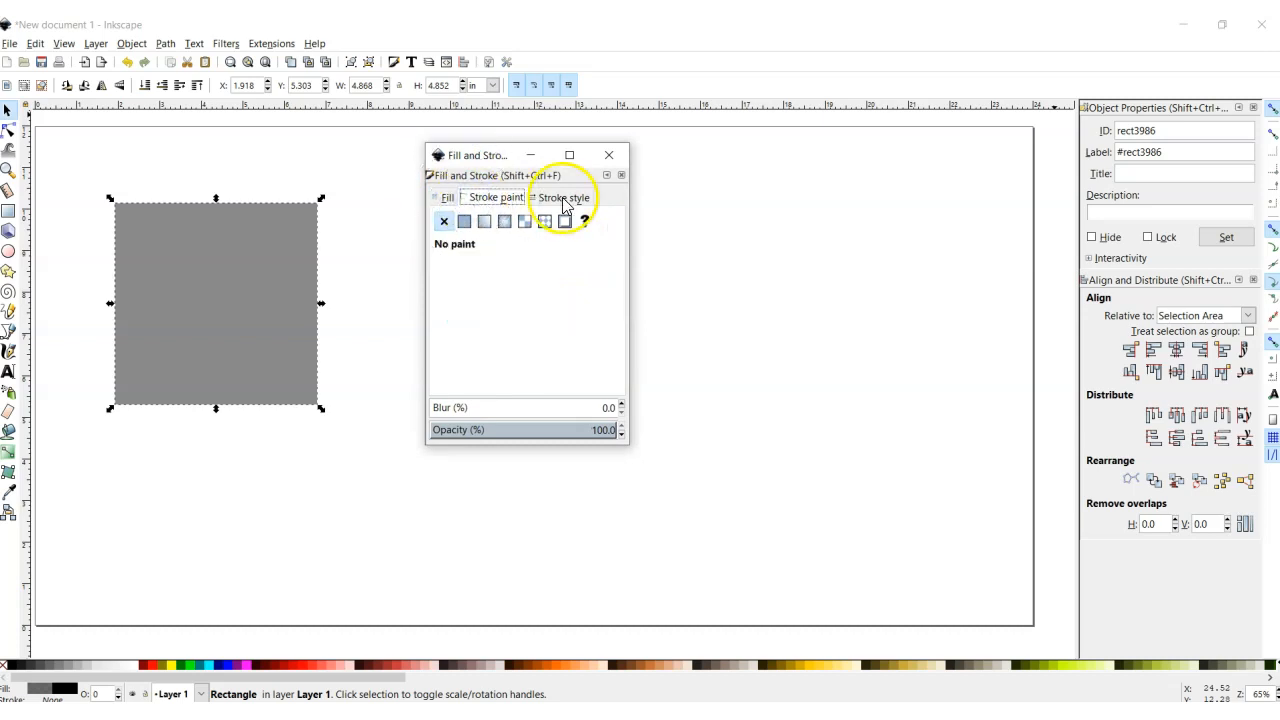
click(562, 199)
click(440, 198)
click(443, 200)
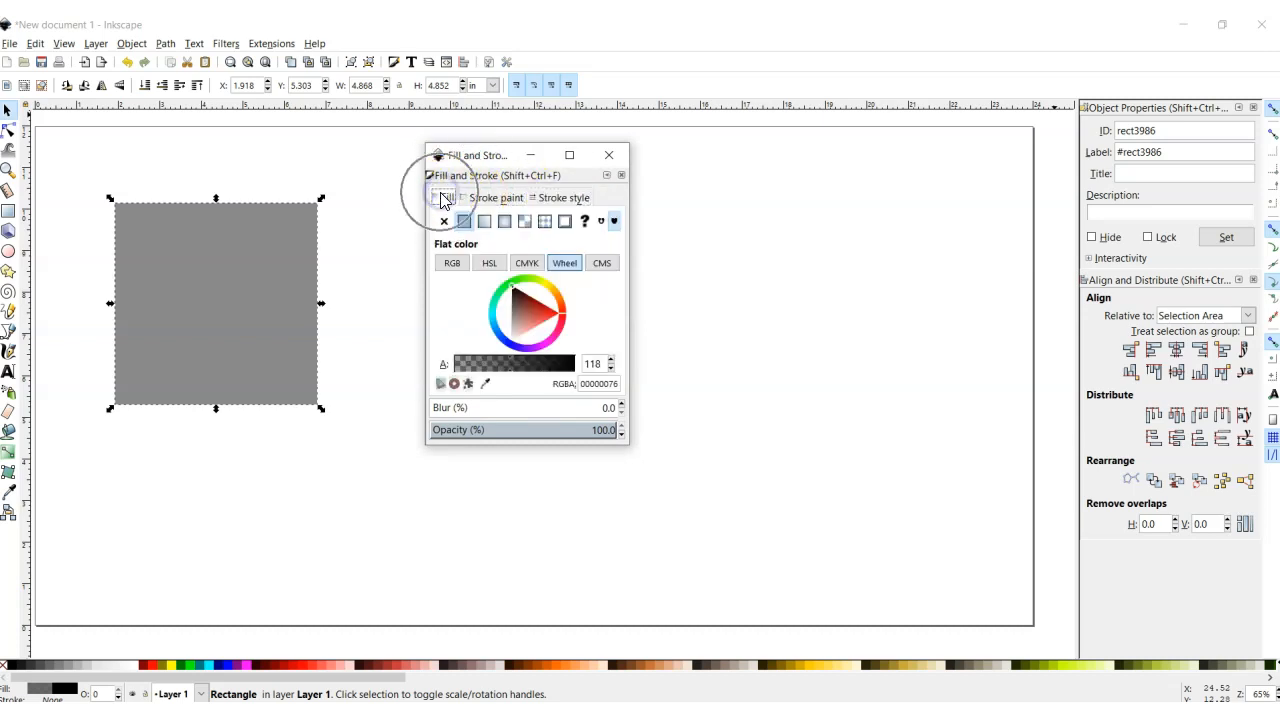
click(445, 222)
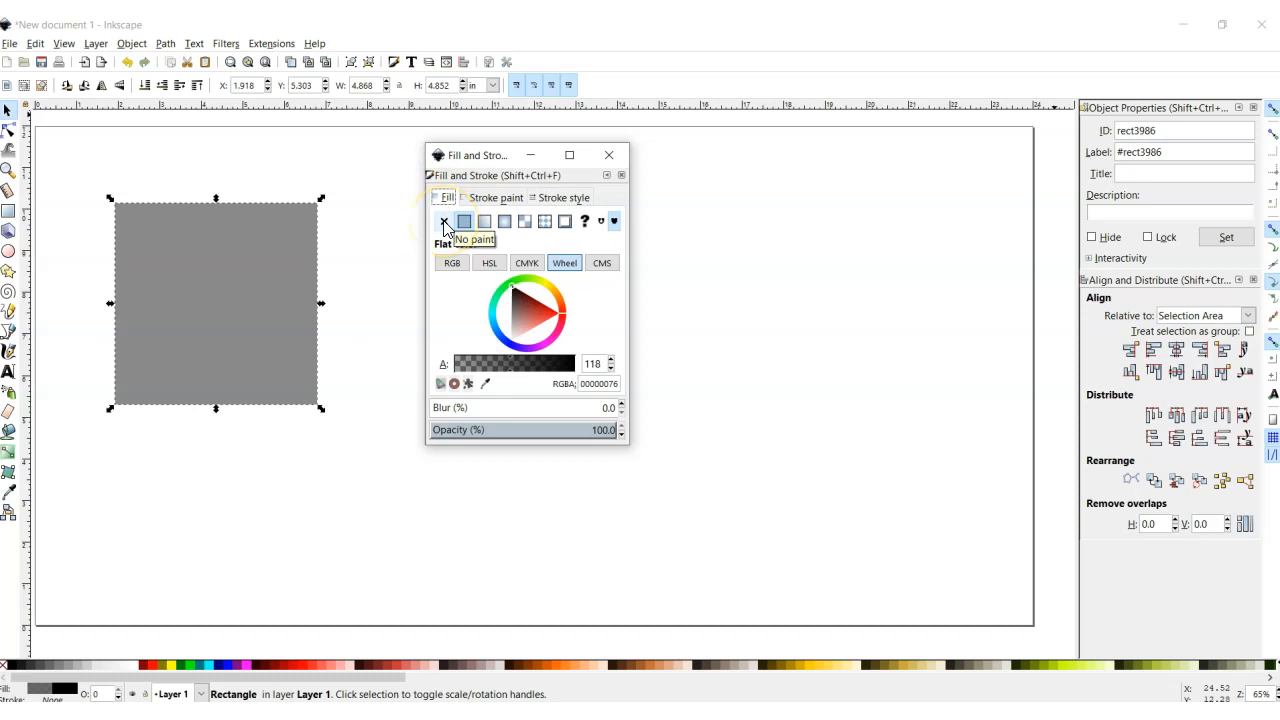
click(445, 222)
Give the rectangle a red stroke from the color palette.
click(498, 197)
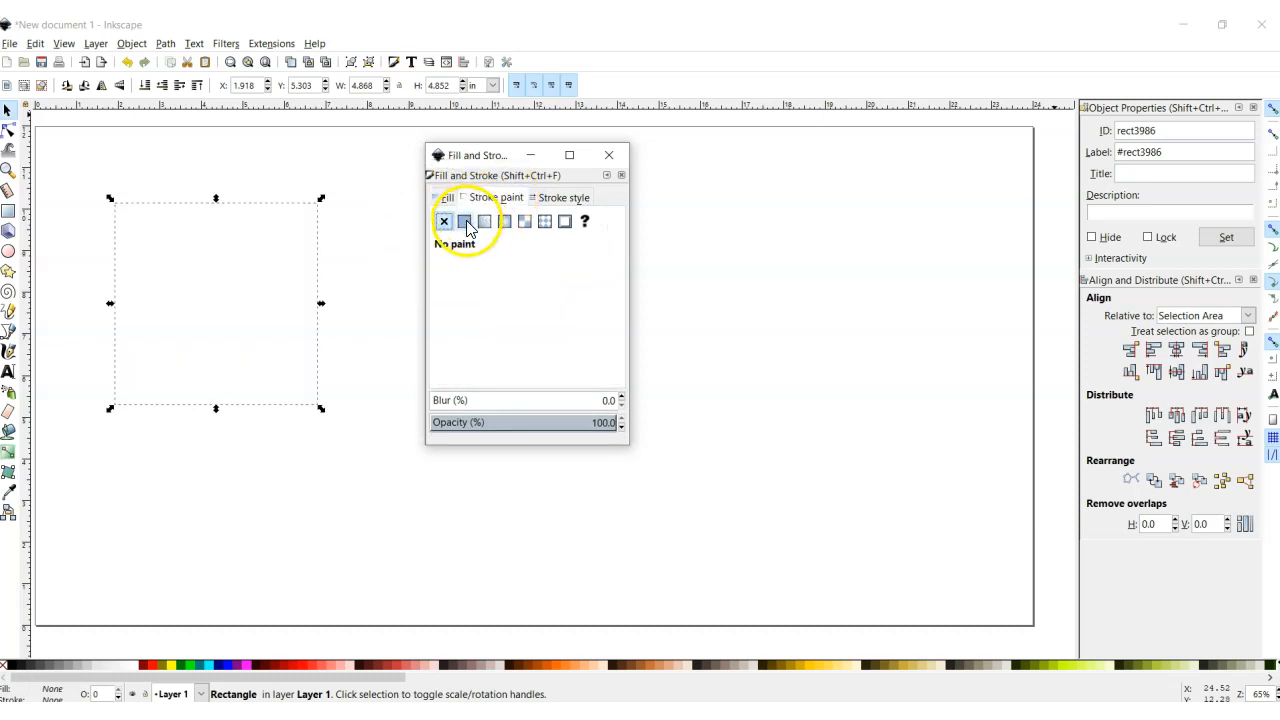
click(490, 196)
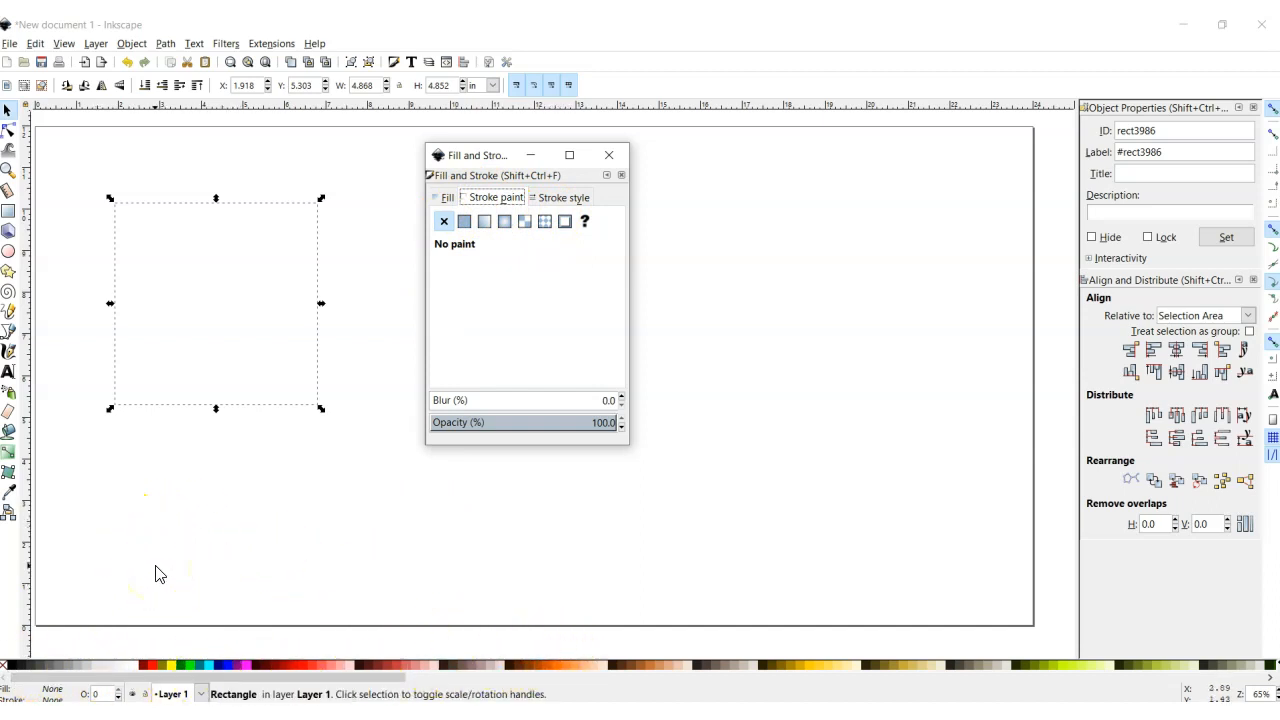
right_click(155, 675)
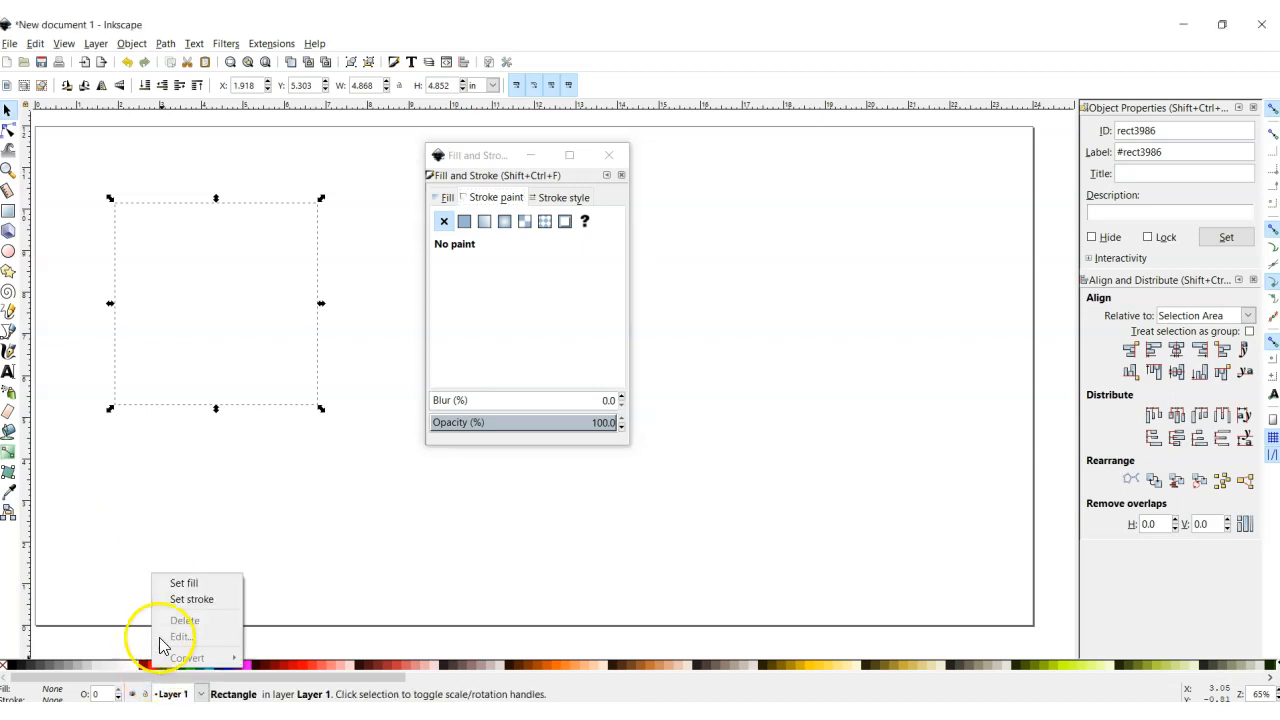
click(199, 601)
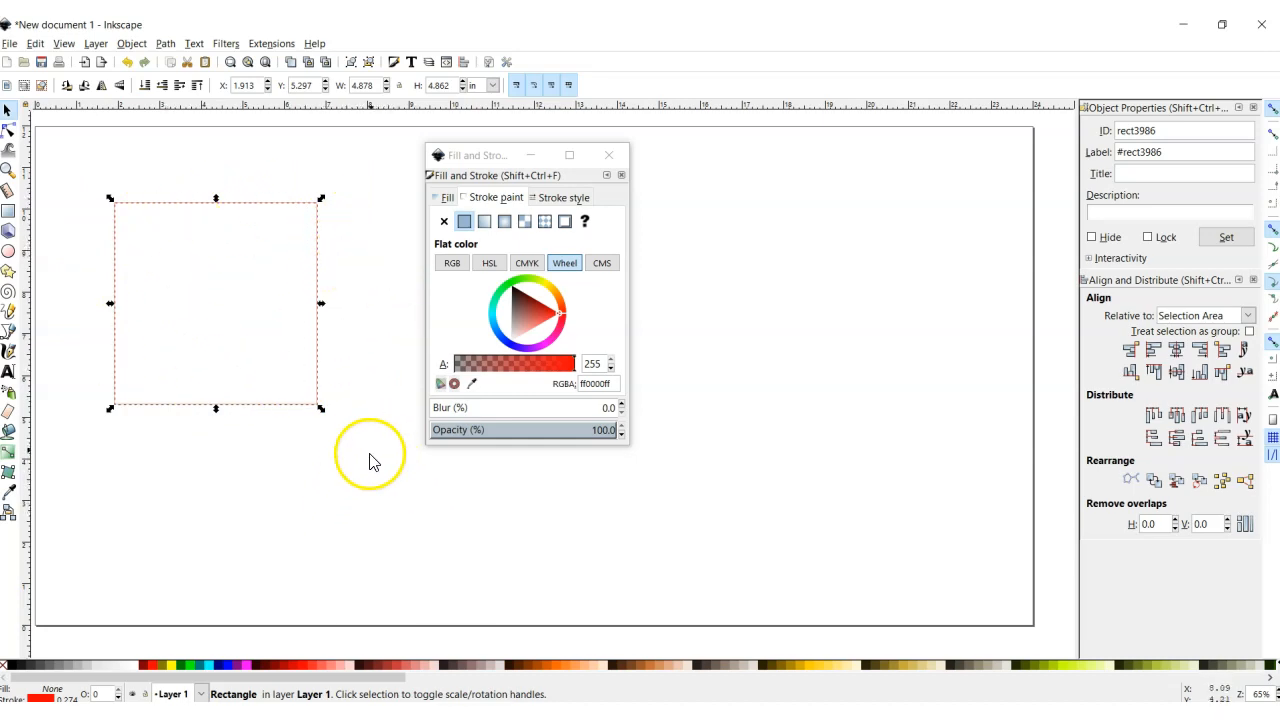
Set the rectangle's stroke width to 2 px.
click(563, 198)
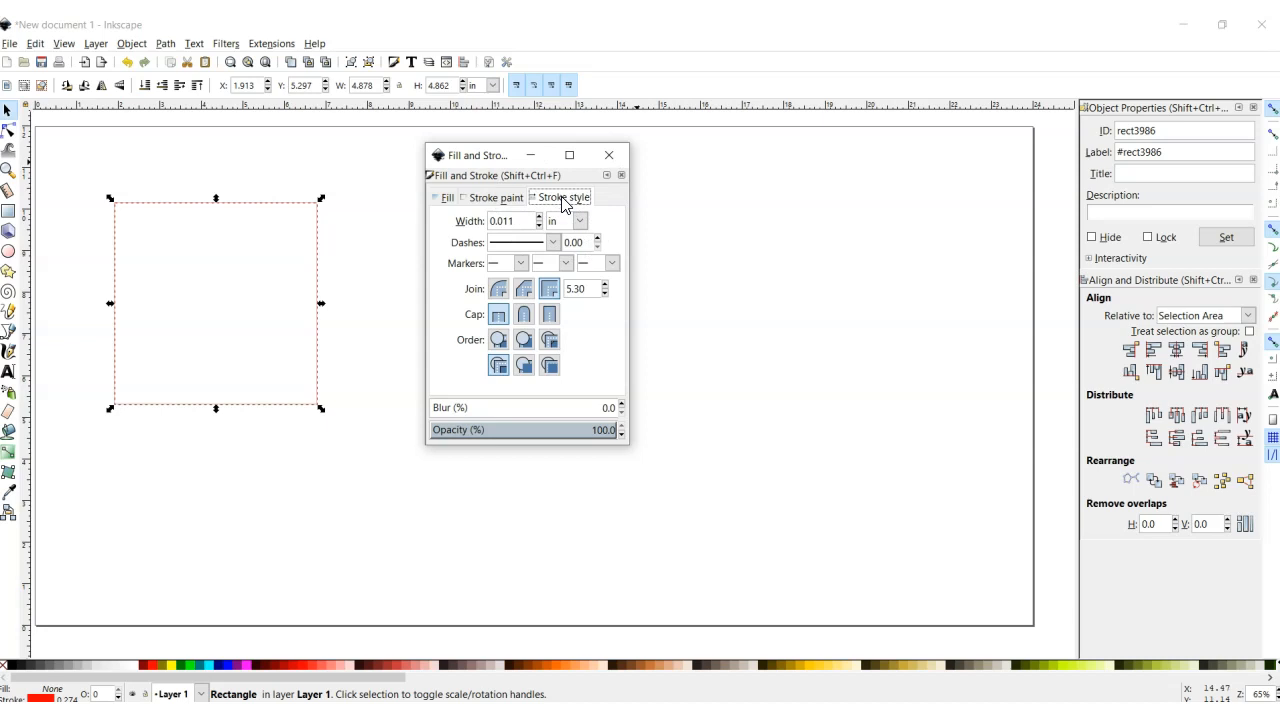
click(578, 221)
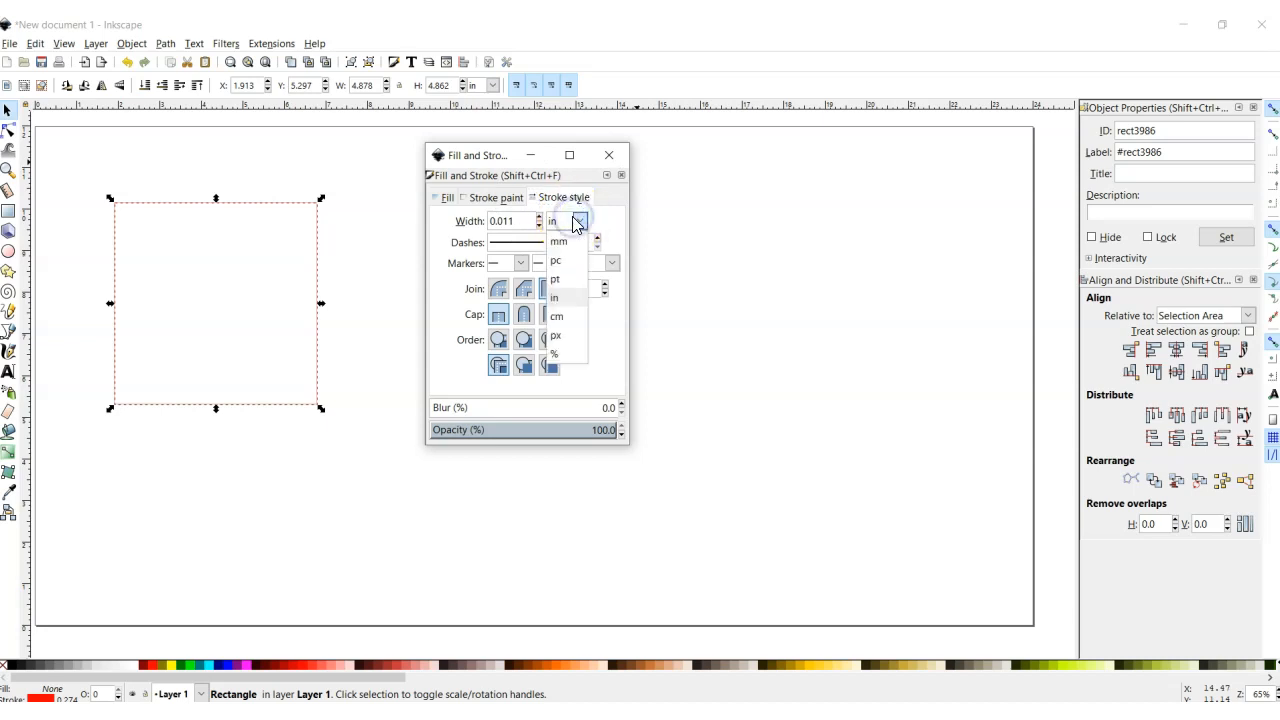
click(556, 336)
drag(514, 221, 457, 218)
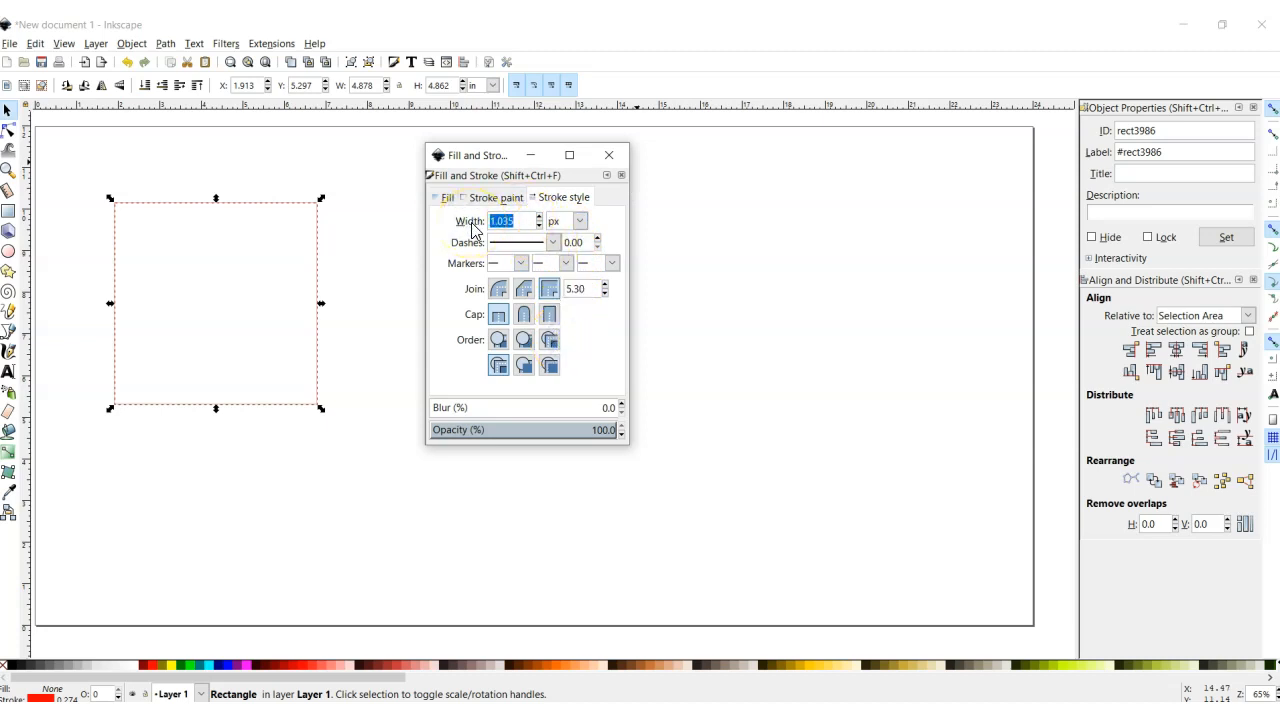
text(2)
key(Return)
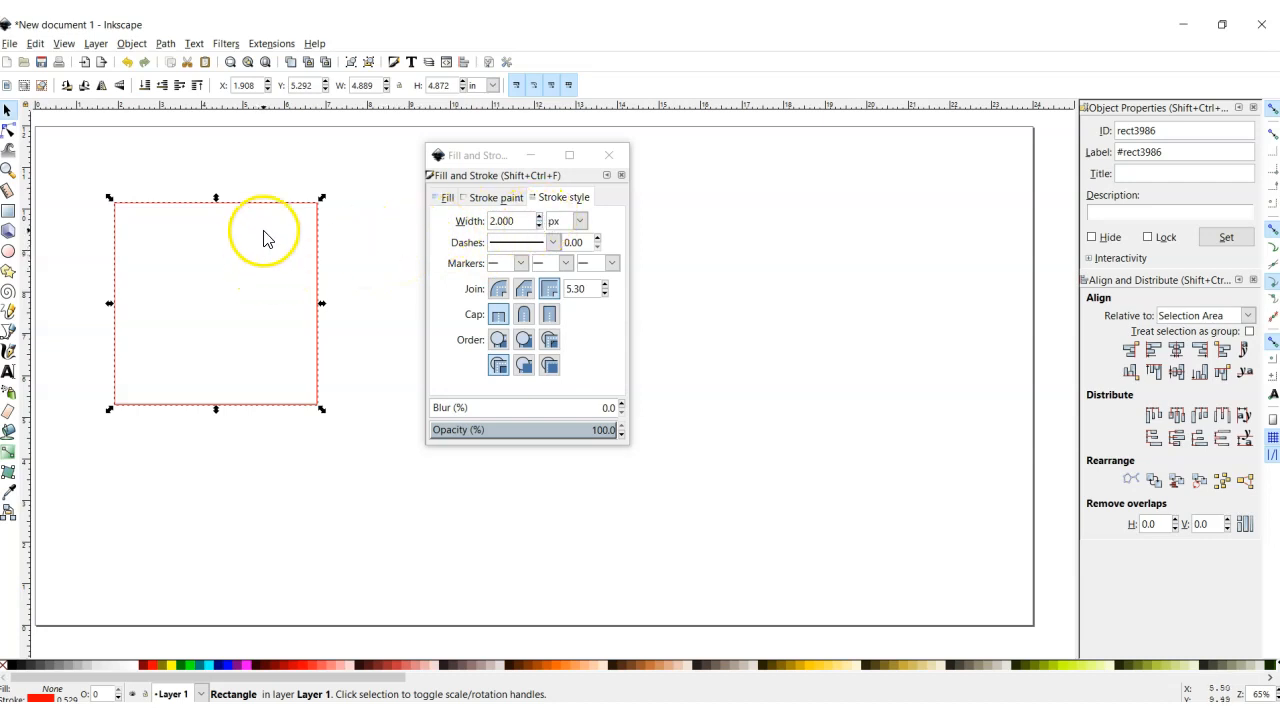
Set the rectangle's stroke width to 0.072 pt and reselect it by its edge to check the outline.
click(580, 221)
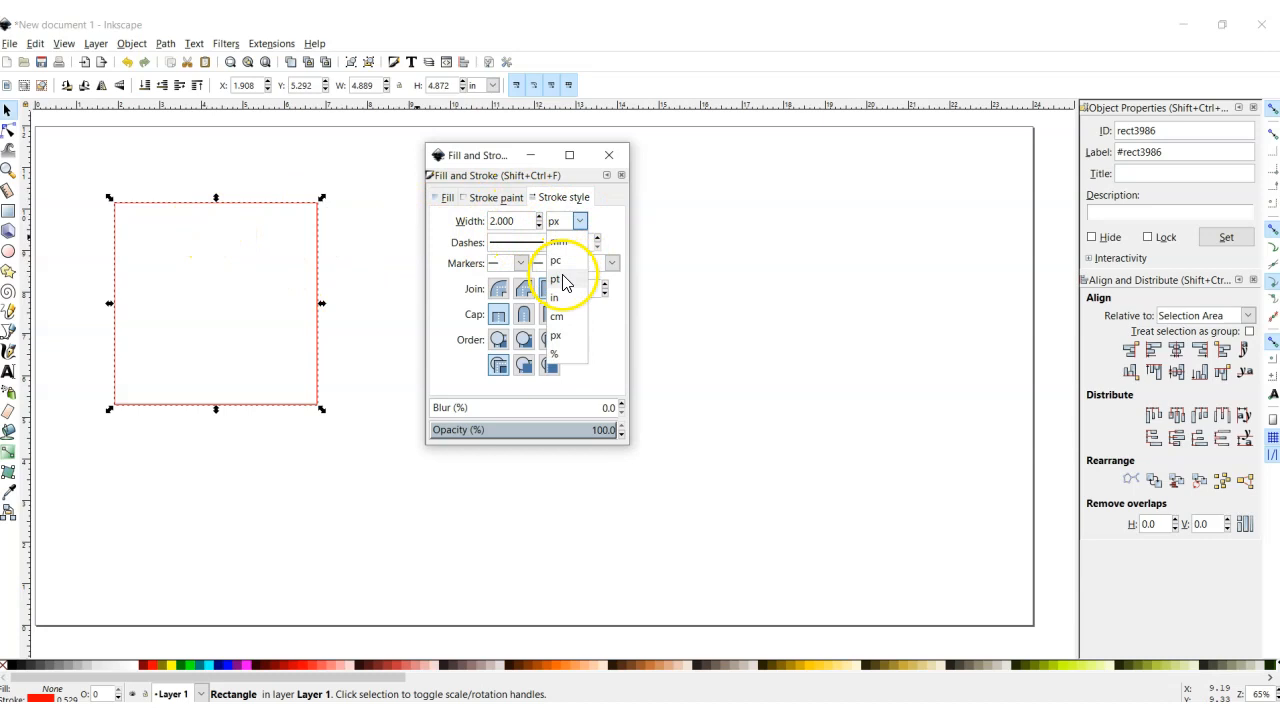
click(563, 280)
click(503, 222)
key(BackSpace)
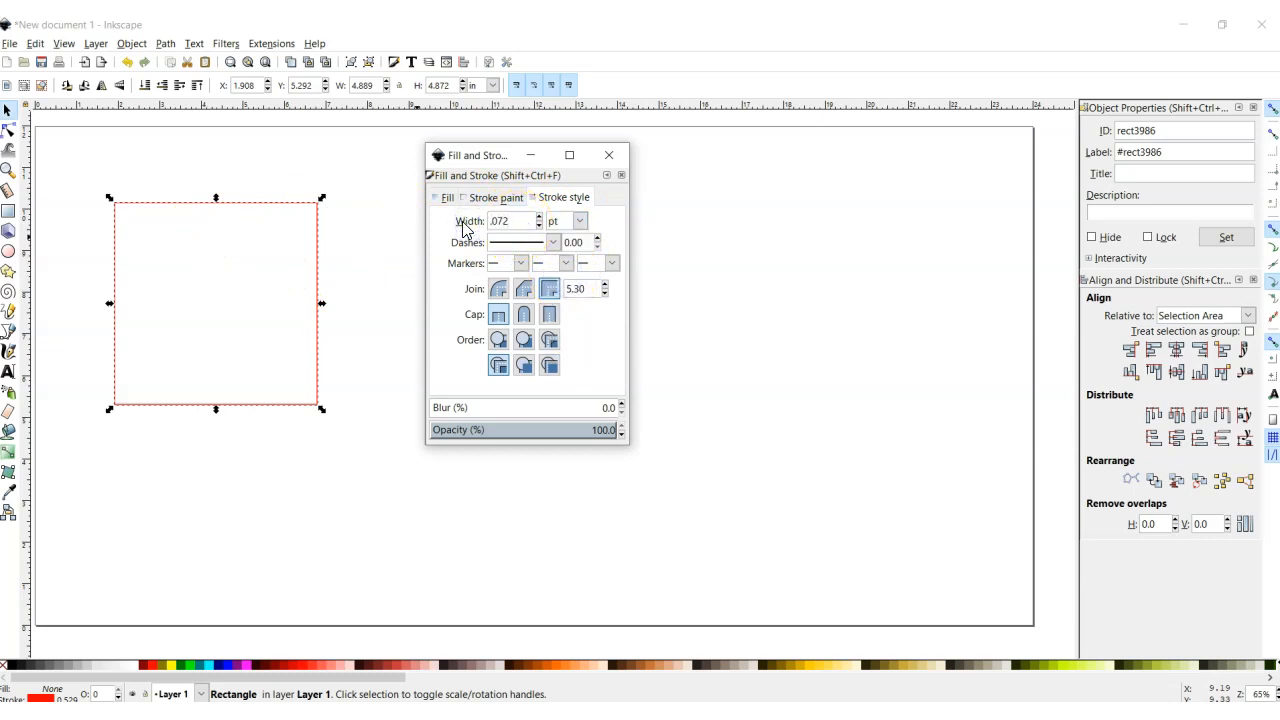
drag(503, 221, 466, 221)
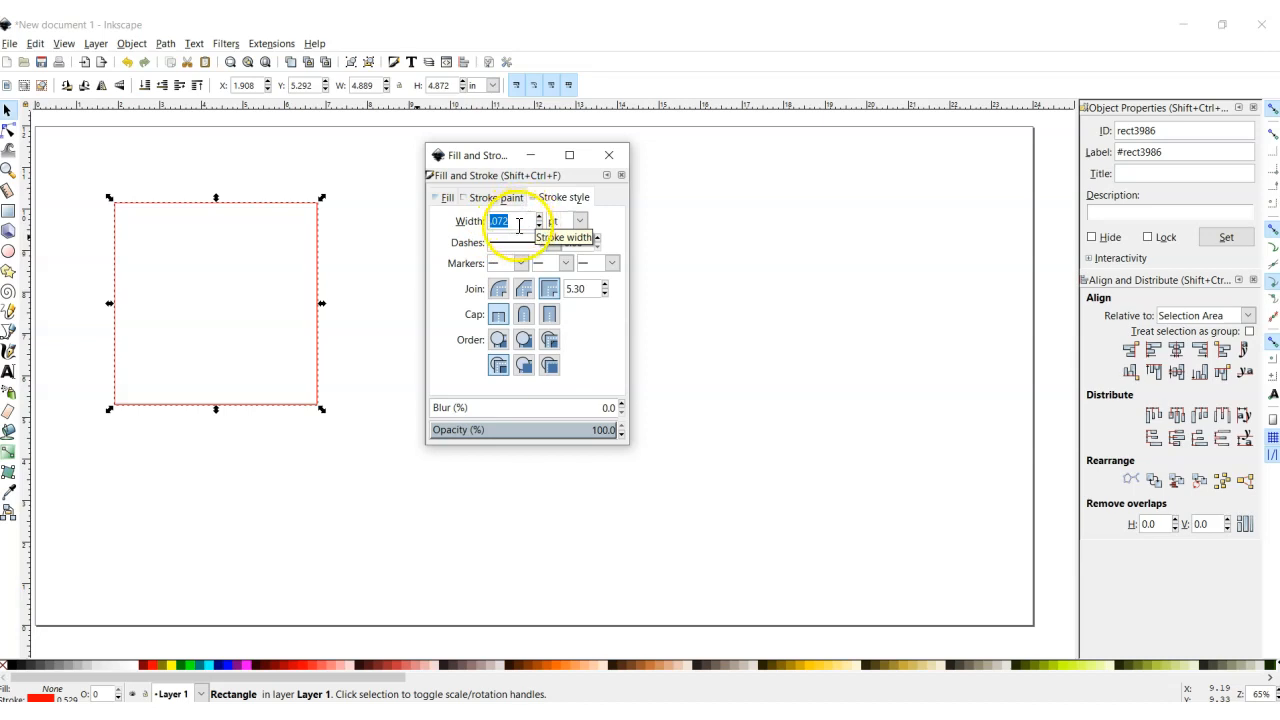
key(Return)
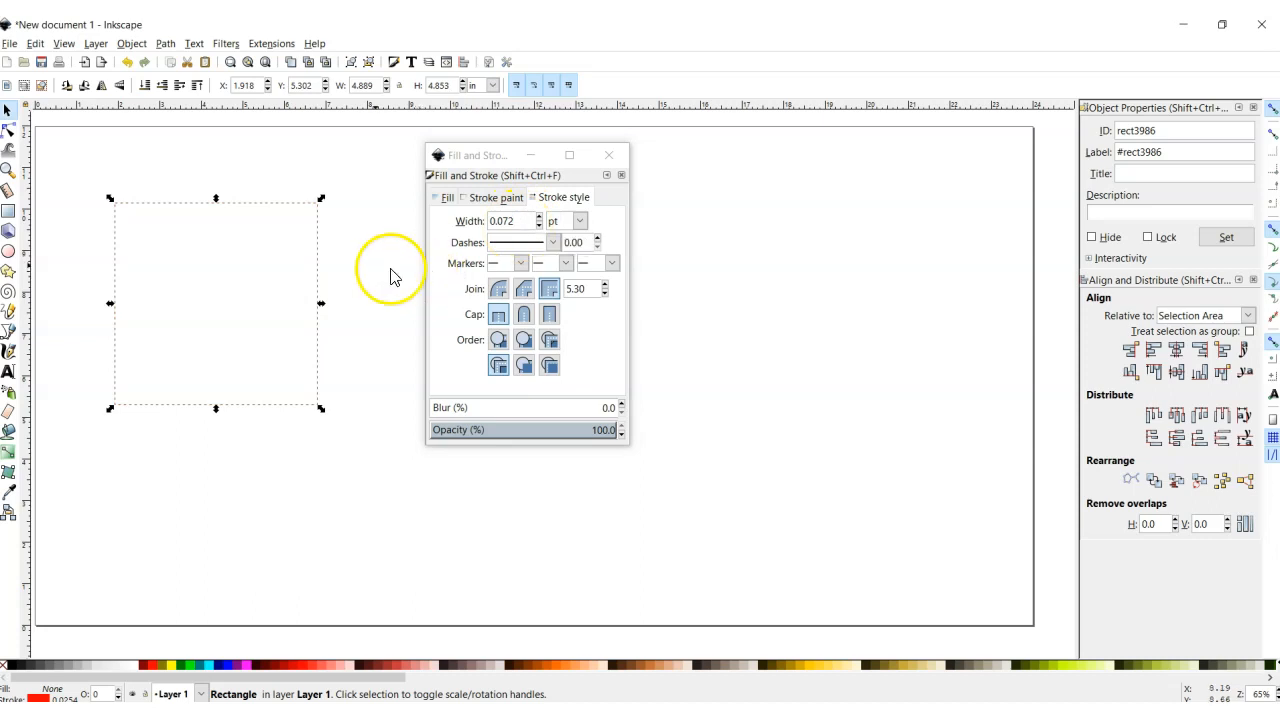
click(375, 266)
click(316, 257)
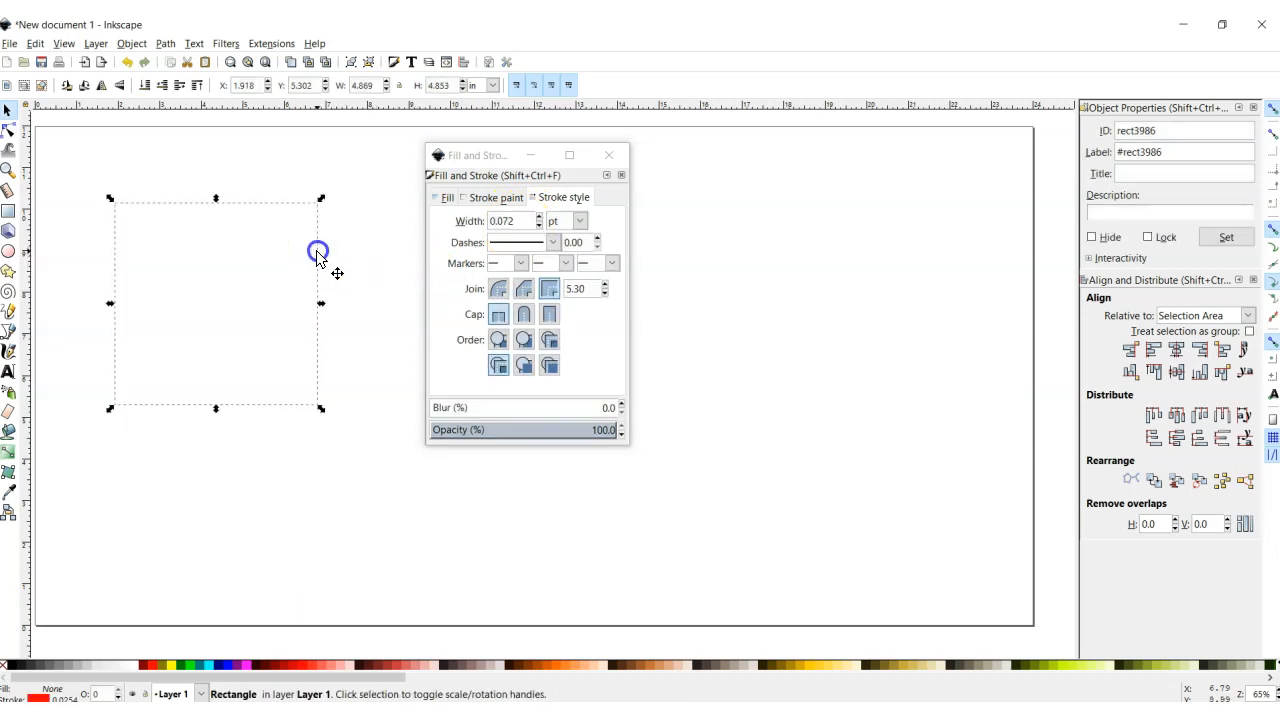
click(363, 259)
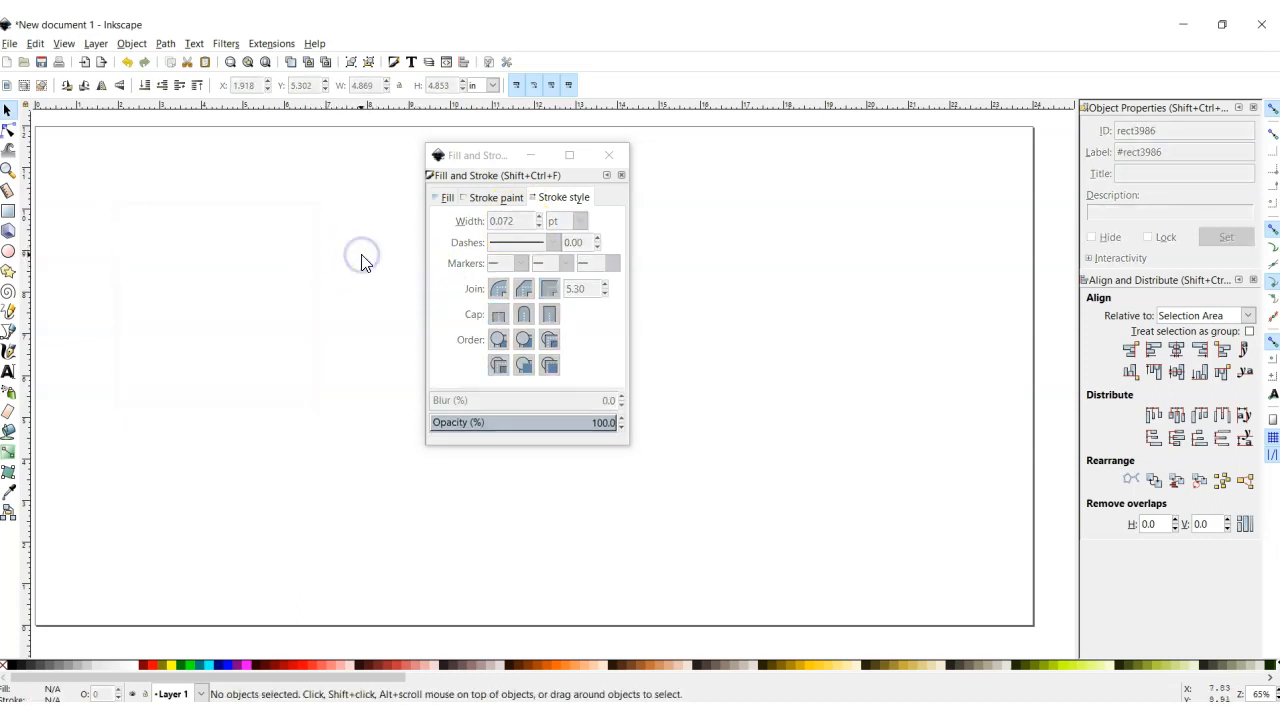
click(318, 256)
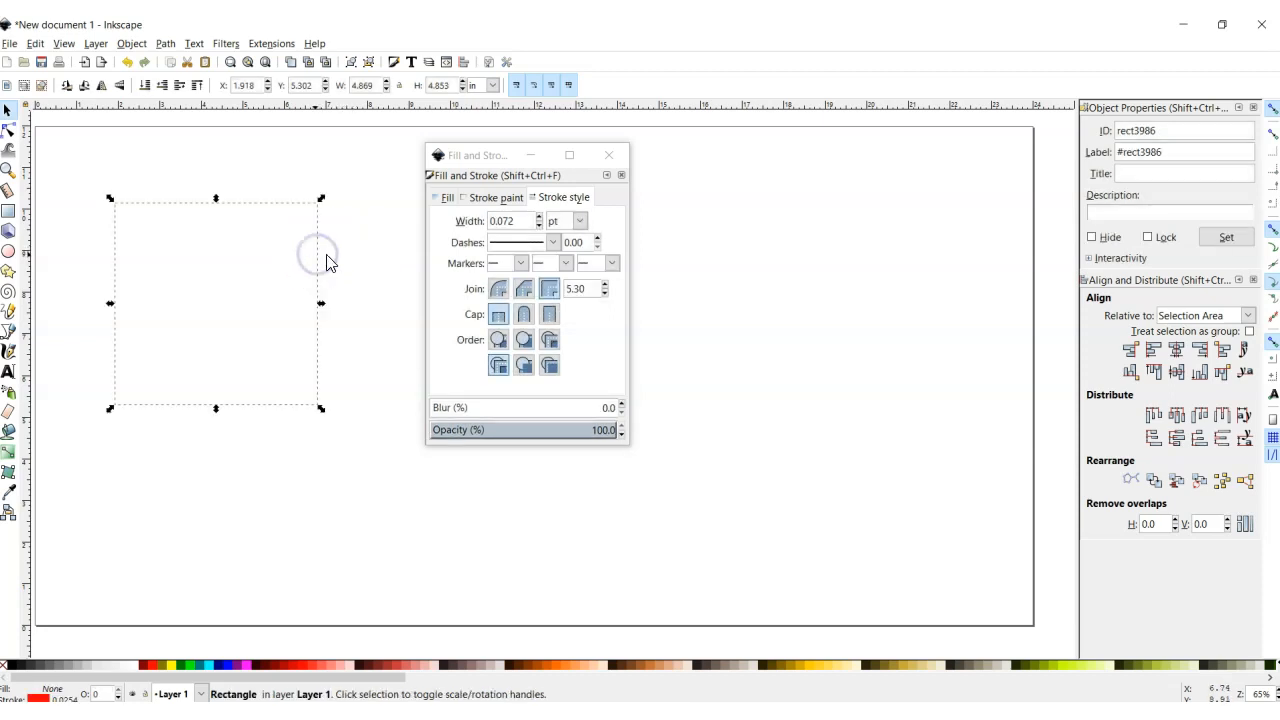
Set the rectangle's stroke width to 2 pt, deselect it and close the Fill and Stroke settings.
click(579, 220)
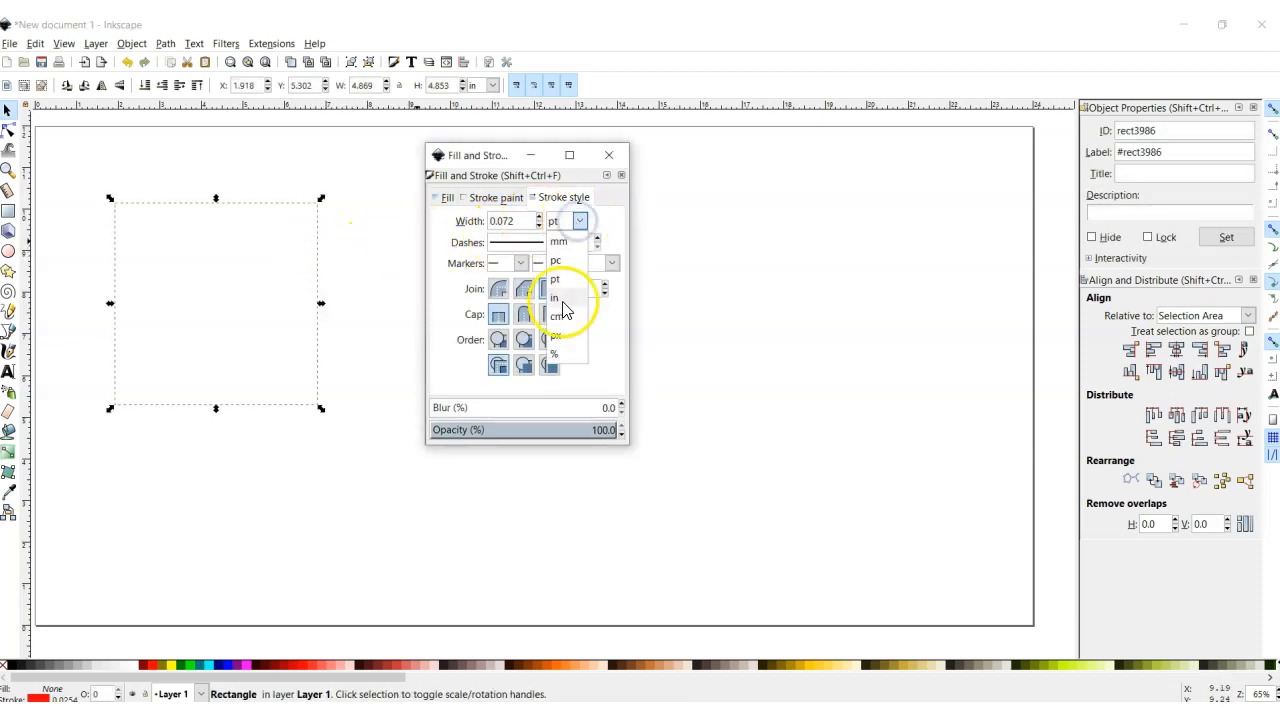
click(563, 278)
drag(509, 221, 457, 228)
key(Return)
click(325, 226)
click(314, 229)
drag(509, 221, 467, 216)
text(2)
key(Return)
click(400, 255)
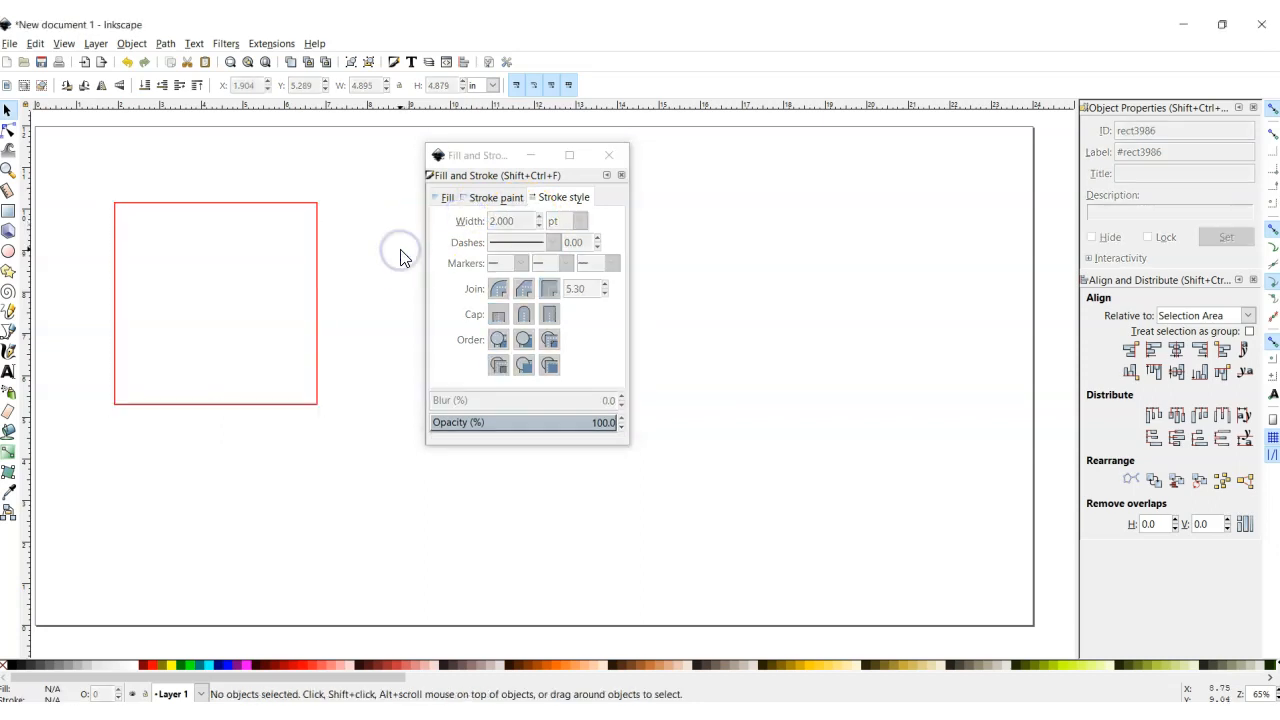
click(390, 257)
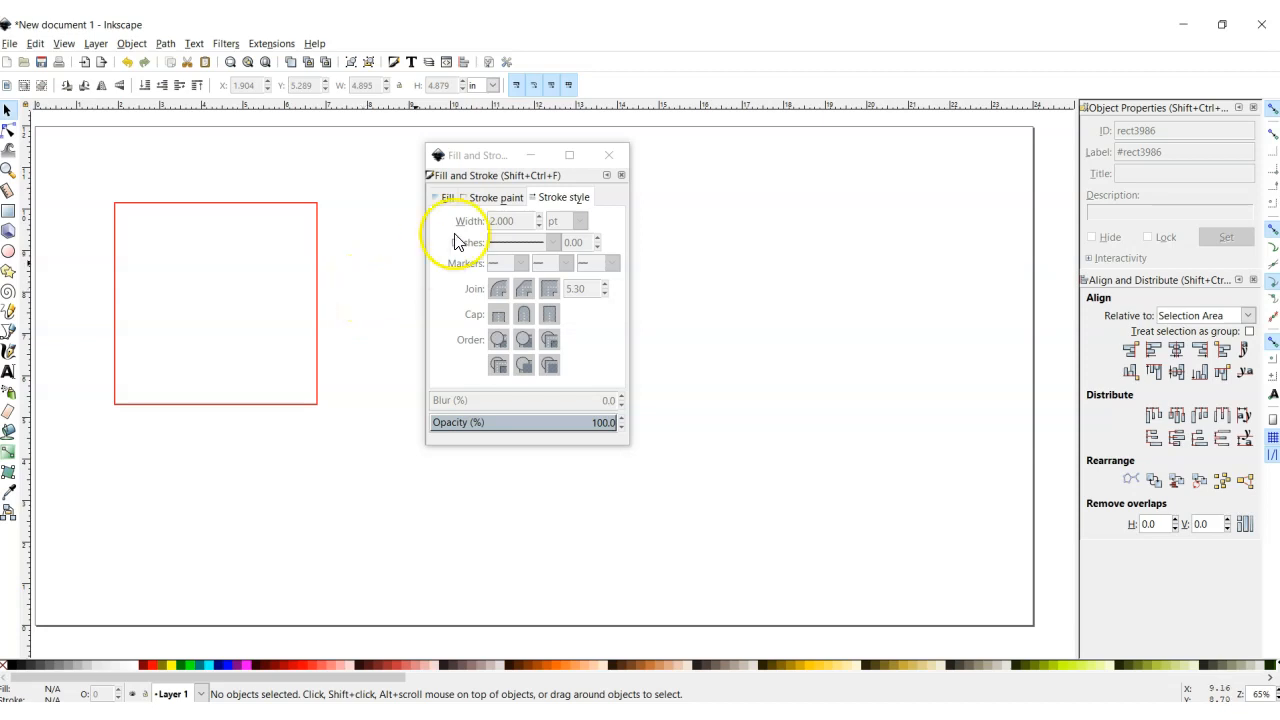
click(609, 155)
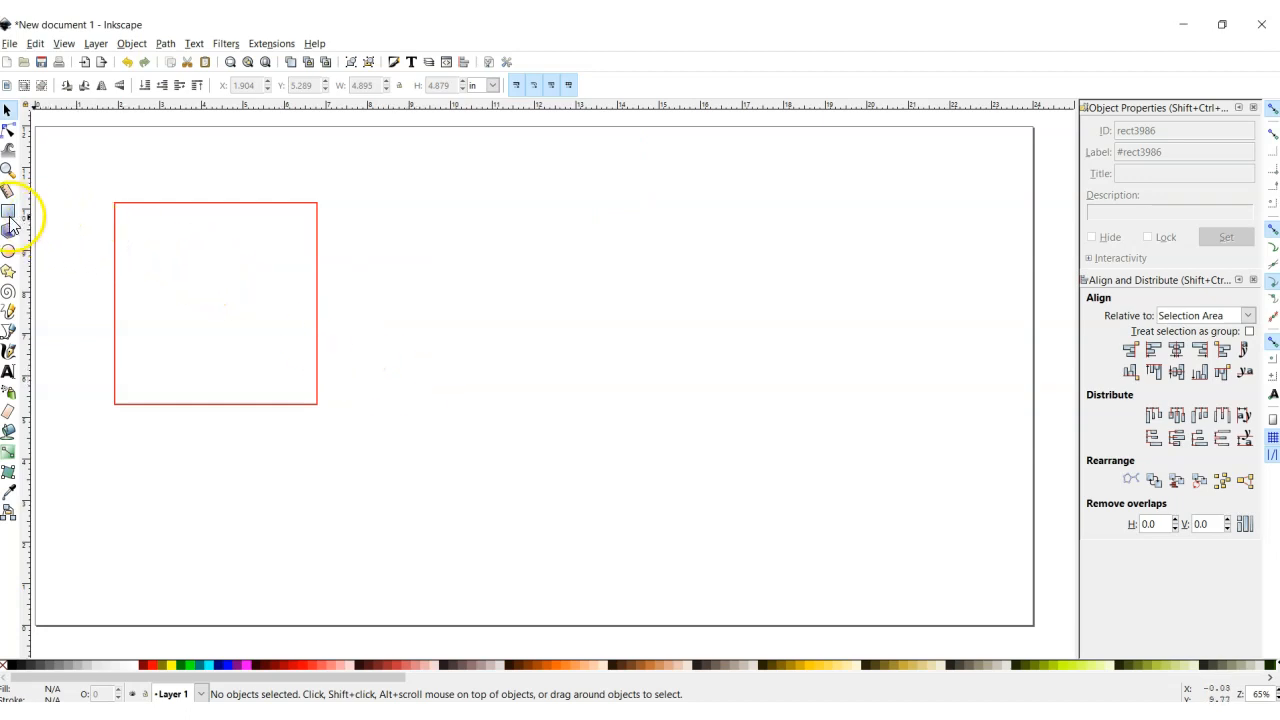
click(114, 224)
click(408, 278)
click(251, 295)
click(206, 280)
click(251, 259)
click(218, 318)
click(189, 254)
click(181, 319)
click(246, 266)
click(184, 246)
click(206, 334)
click(206, 317)
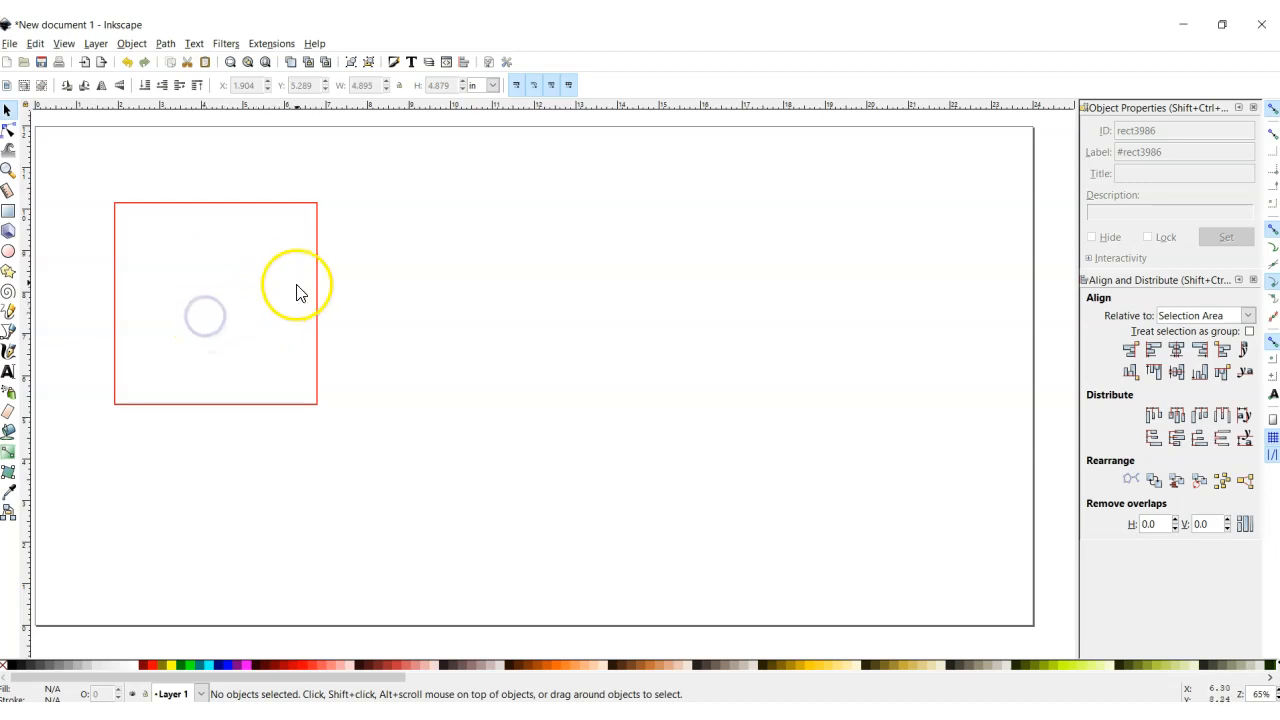
Select the unfilled rectangle by its outline and move it down to about X 1.76 in, Y 4.39 in.
click(314, 265)
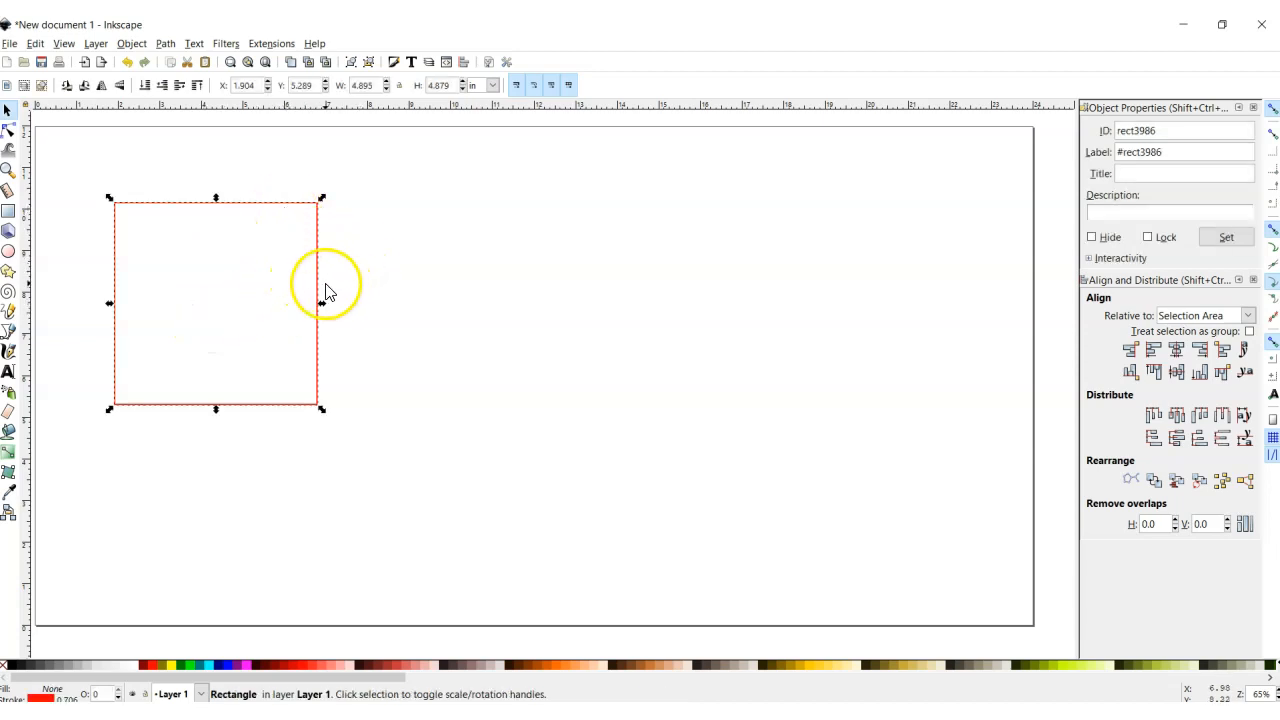
drag(320, 292, 326, 336)
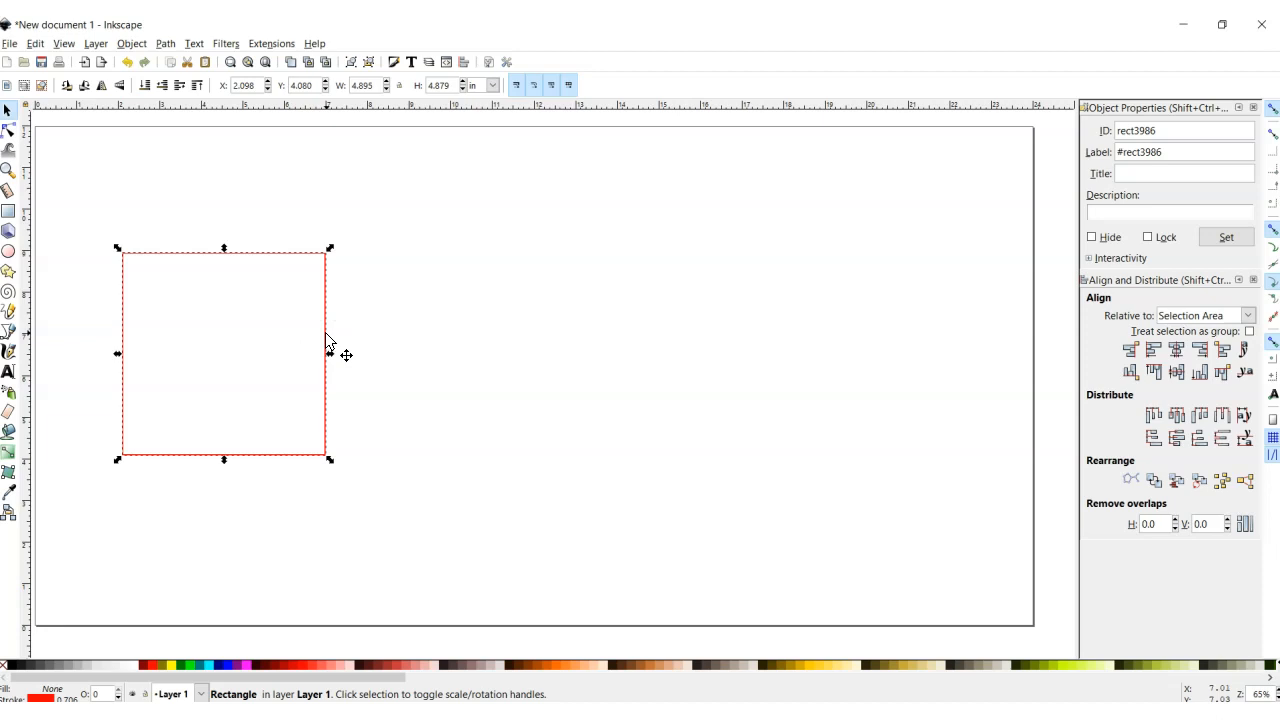
mouse_move(326, 336)
mouse_down()
mouse_move(288, 337)
mouse_move(313, 325)
mouse_up()
click(338, 268)
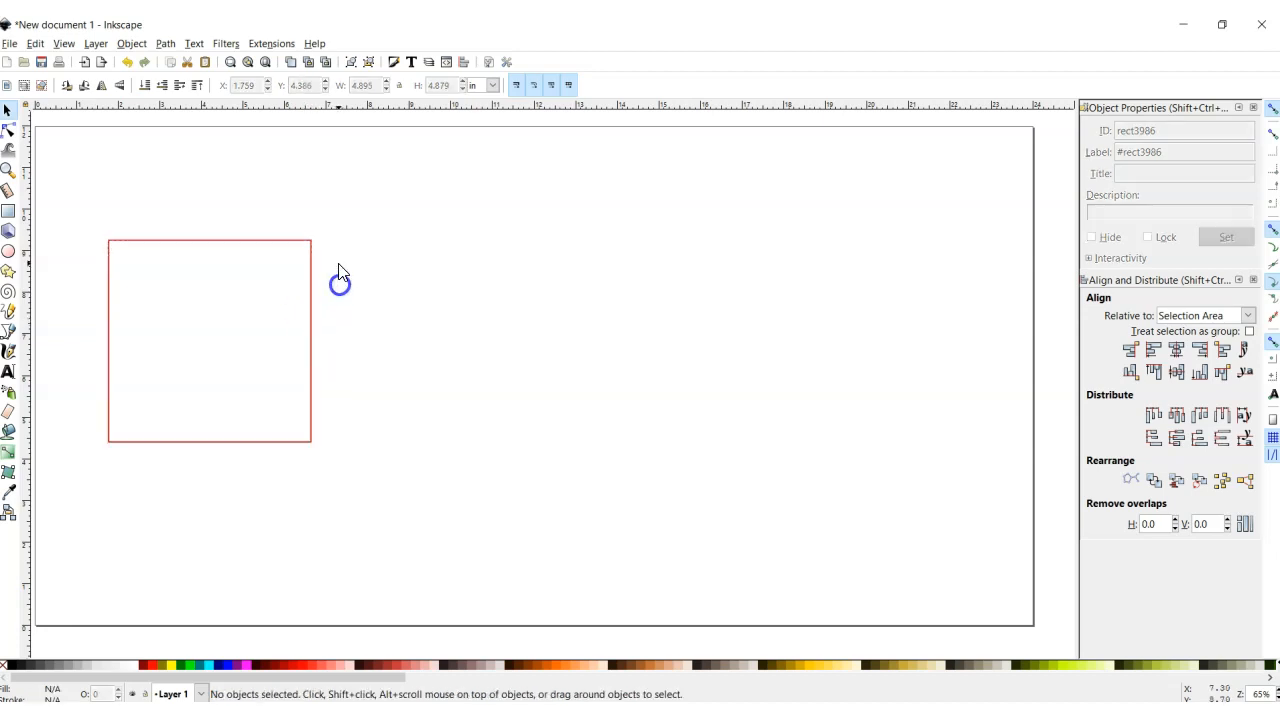
Set the rectangle's size in inches to a height of 5 in and a width of 4 in.
click(313, 304)
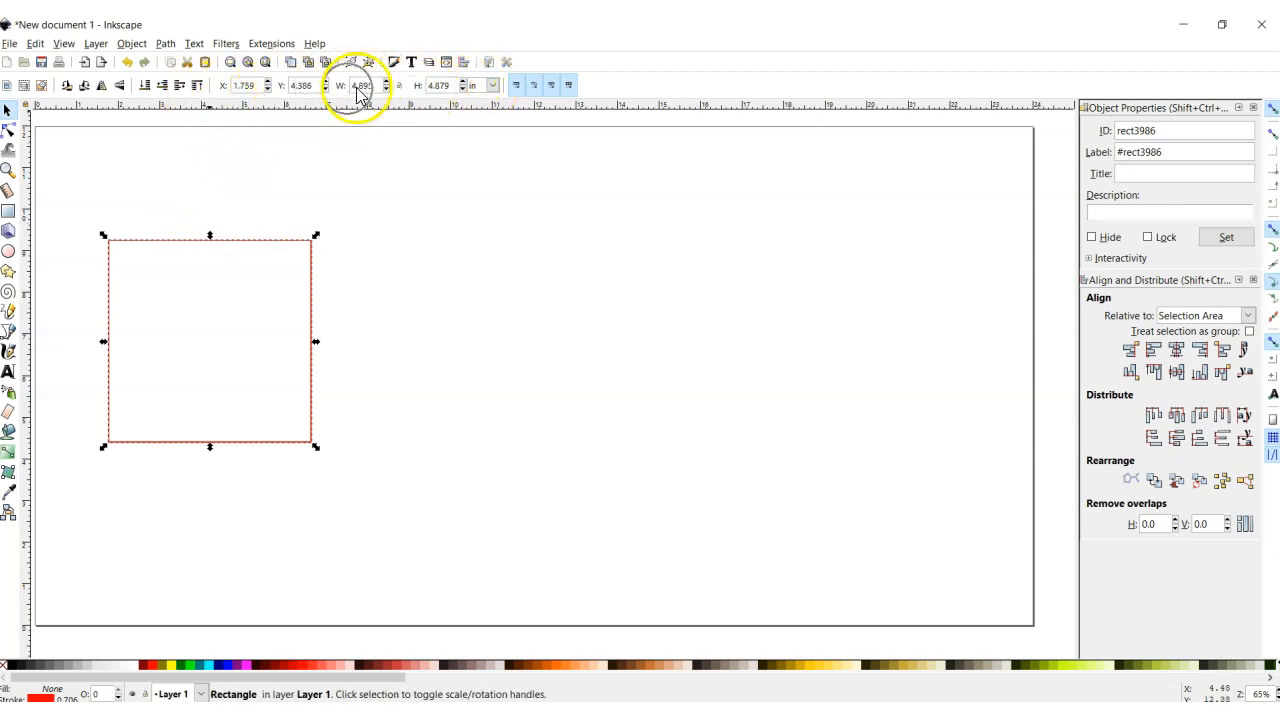
click(492, 87)
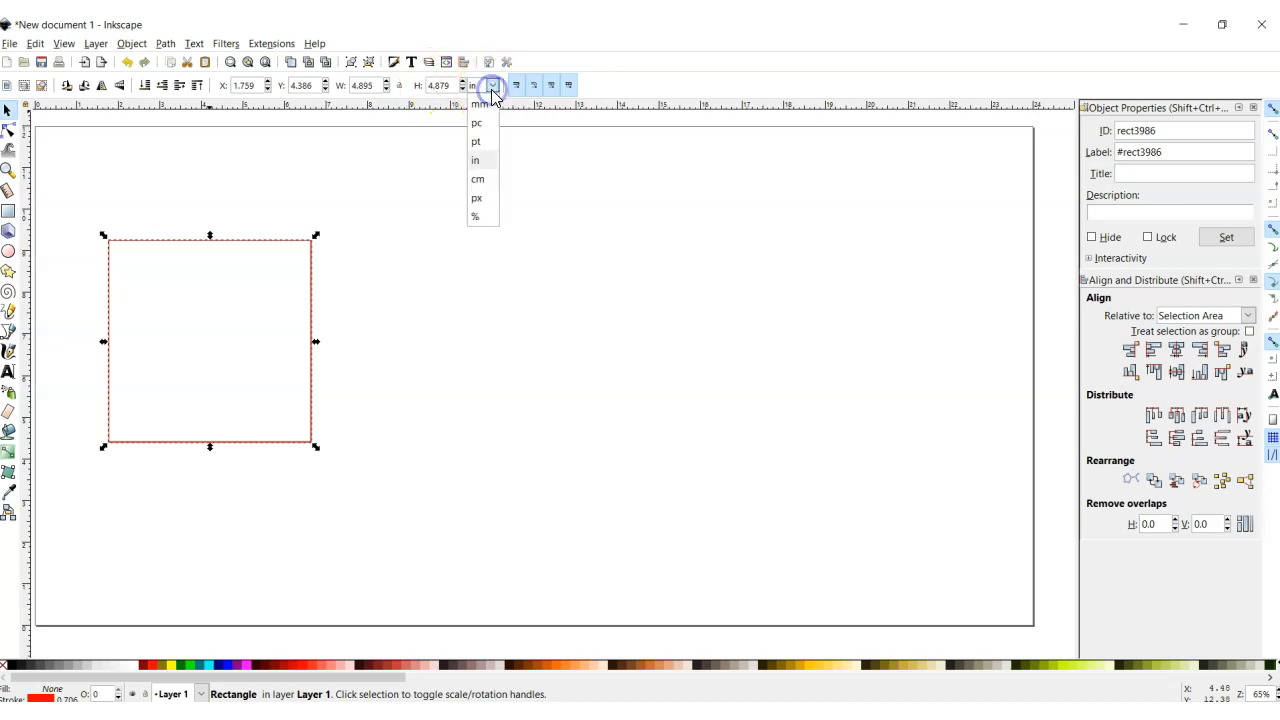
click(489, 160)
click(447, 88)
double_click(447, 88)
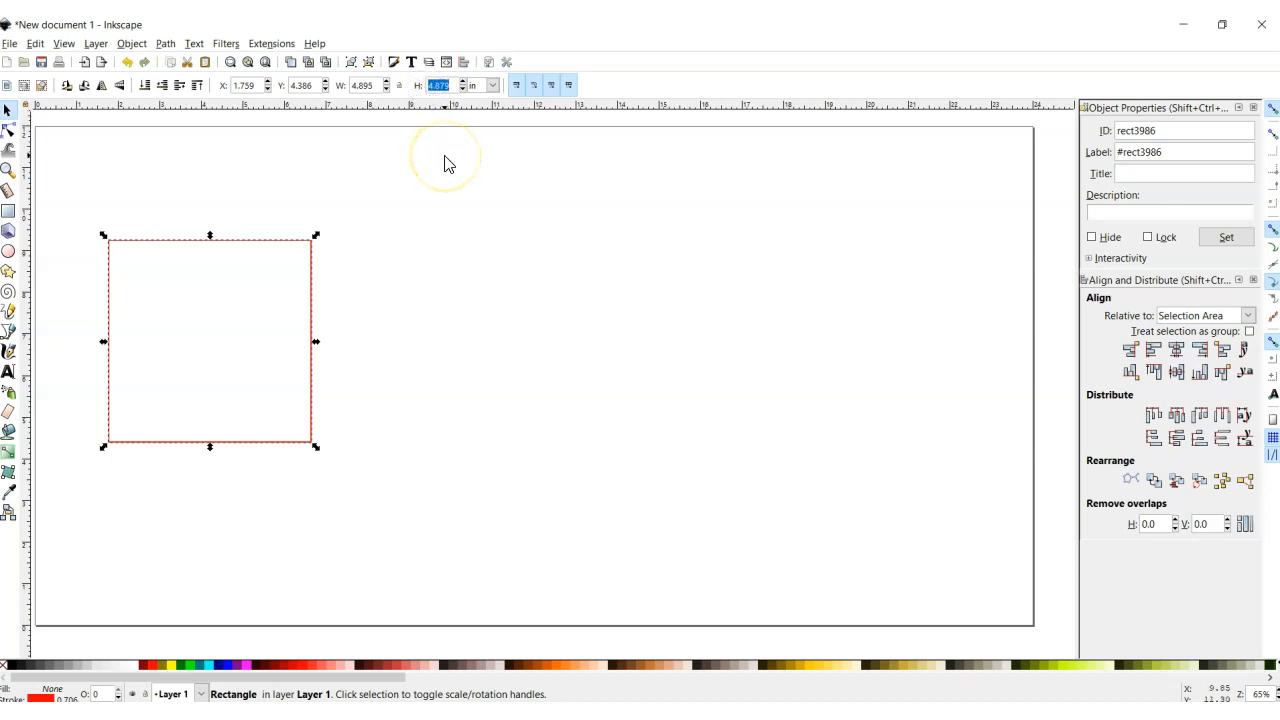
click(360, 88)
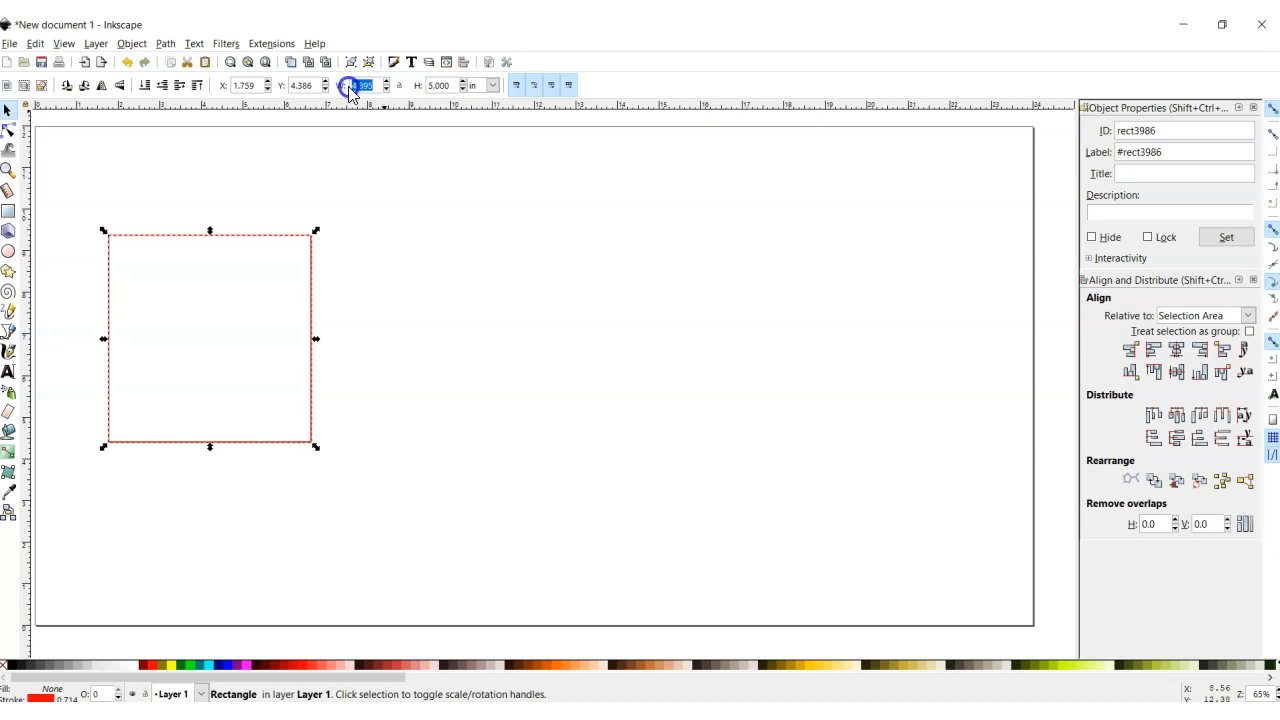
text(4)
key(Return)
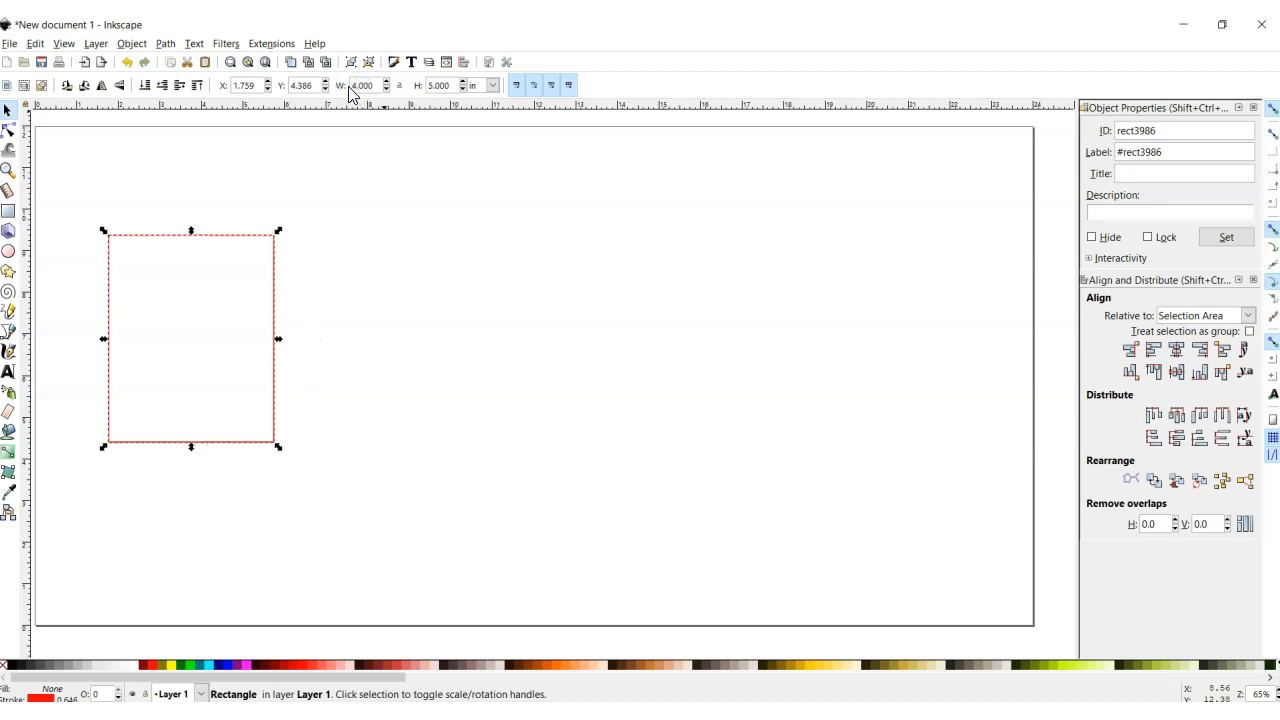
Move the rectangle left and slightly up to about X 1.05 in, Y 4.61 in.
click(369, 200)
drag(274, 292, 248, 294)
click(304, 304)
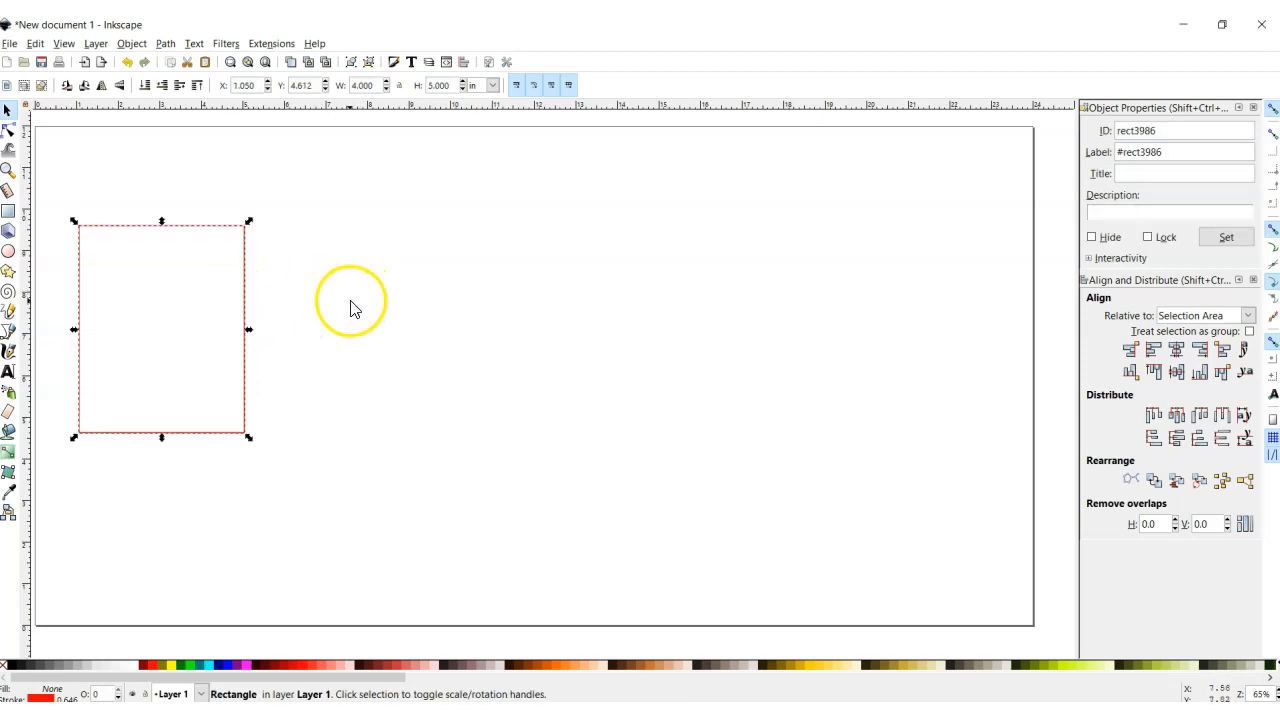
Duplicate the rectangle and snap the copy against the original's right side, at about X 5.02 in, Y 4.61 in.
click(36, 44)
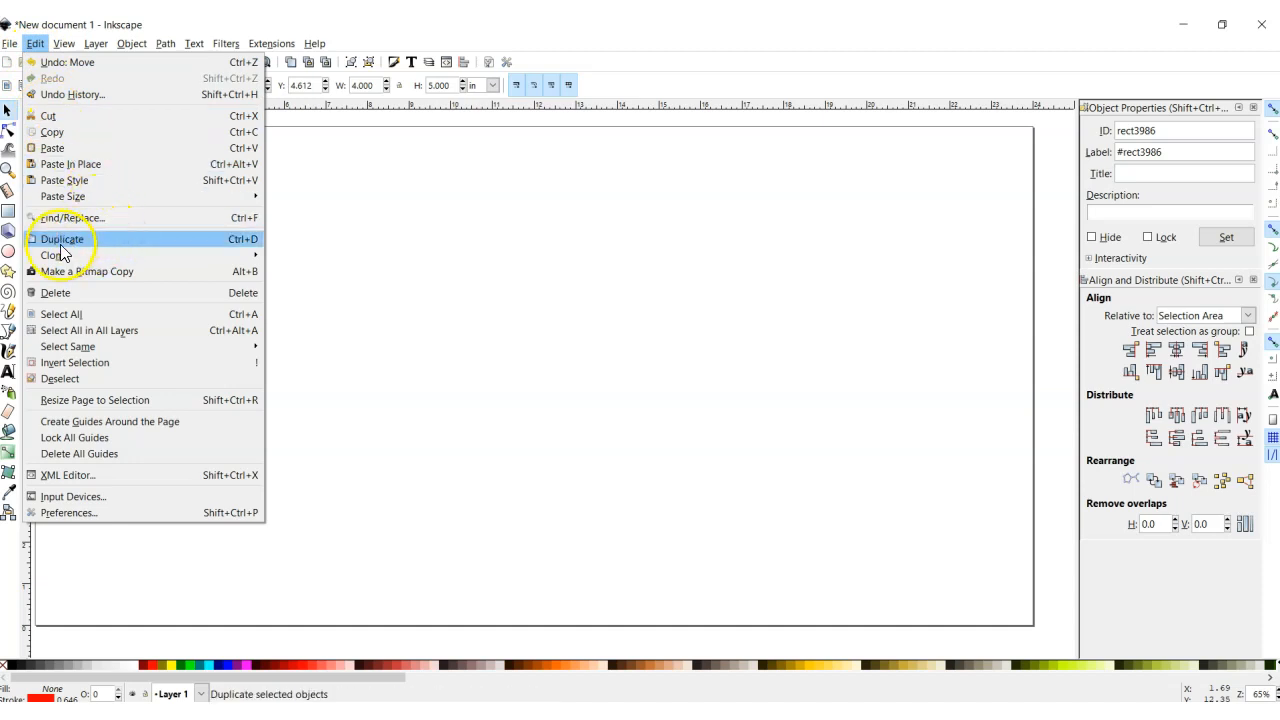
click(246, 241)
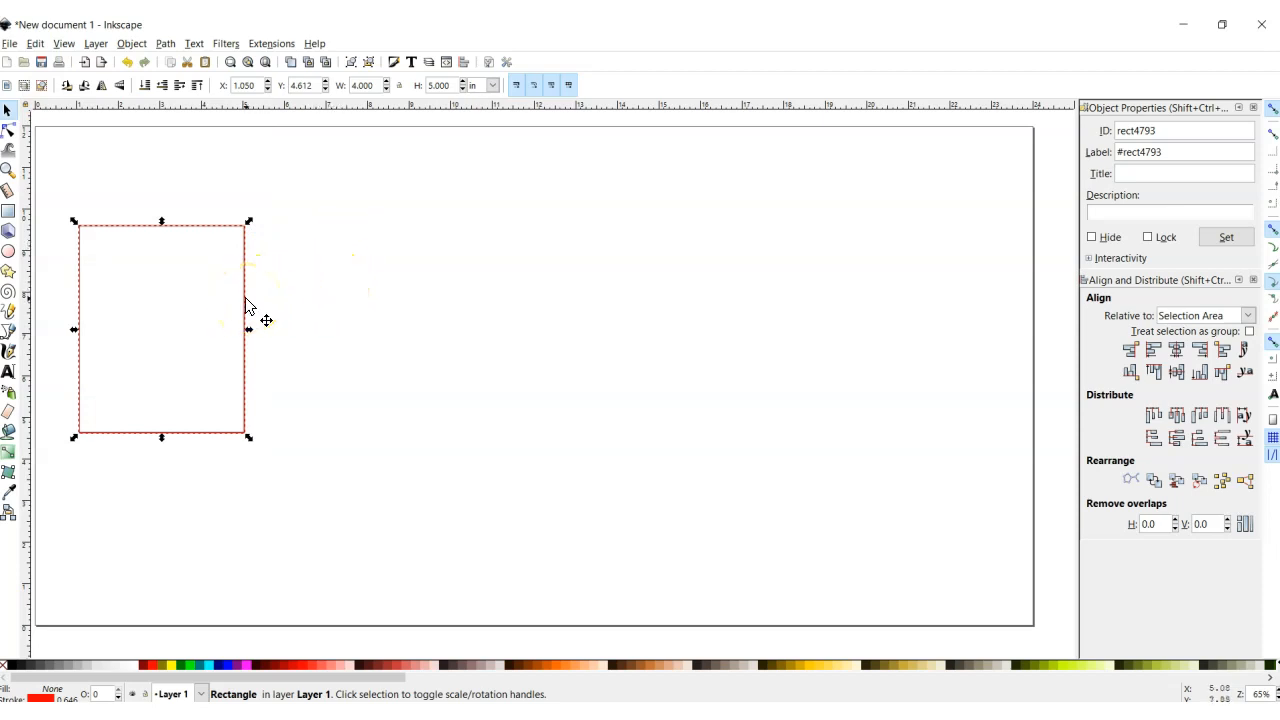
drag(244, 303, 443, 299)
drag(443, 366, 405, 362)
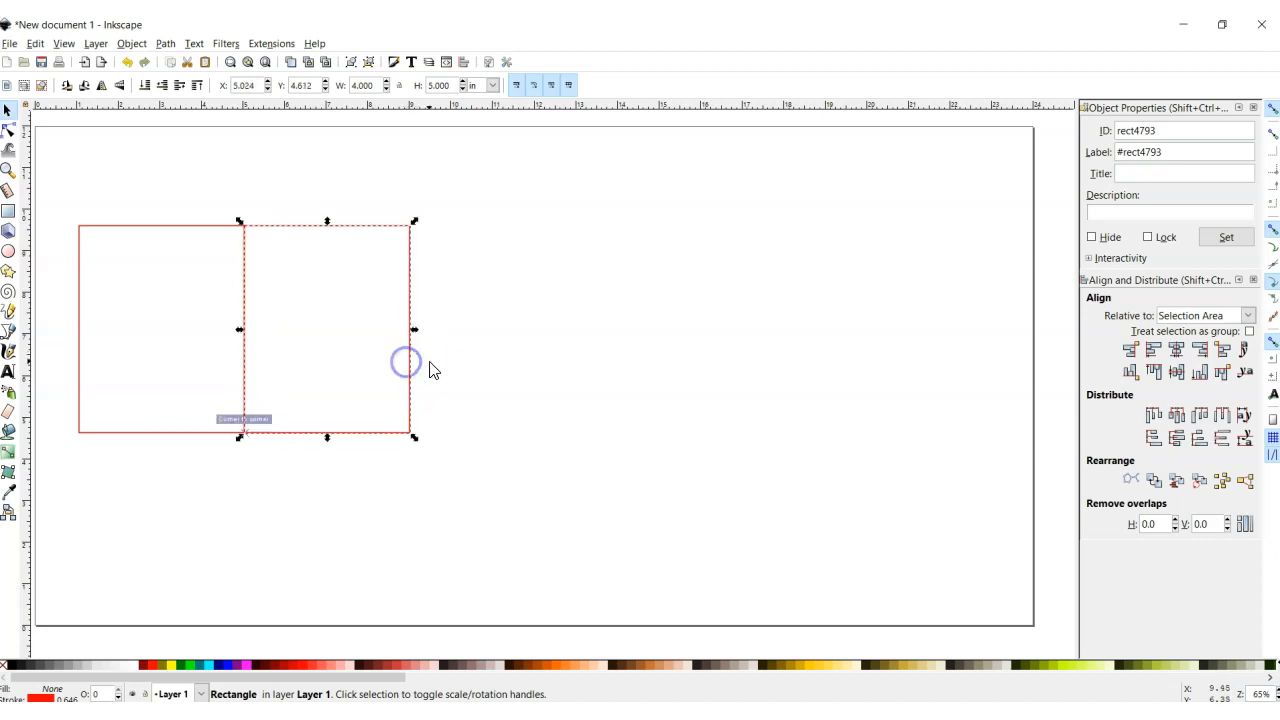
click(430, 364)
mouse_move(411, 383)
mouse_down()
mouse_move(440, 366)
mouse_move(418, 376)
mouse_up()
click(414, 380)
click(489, 369)
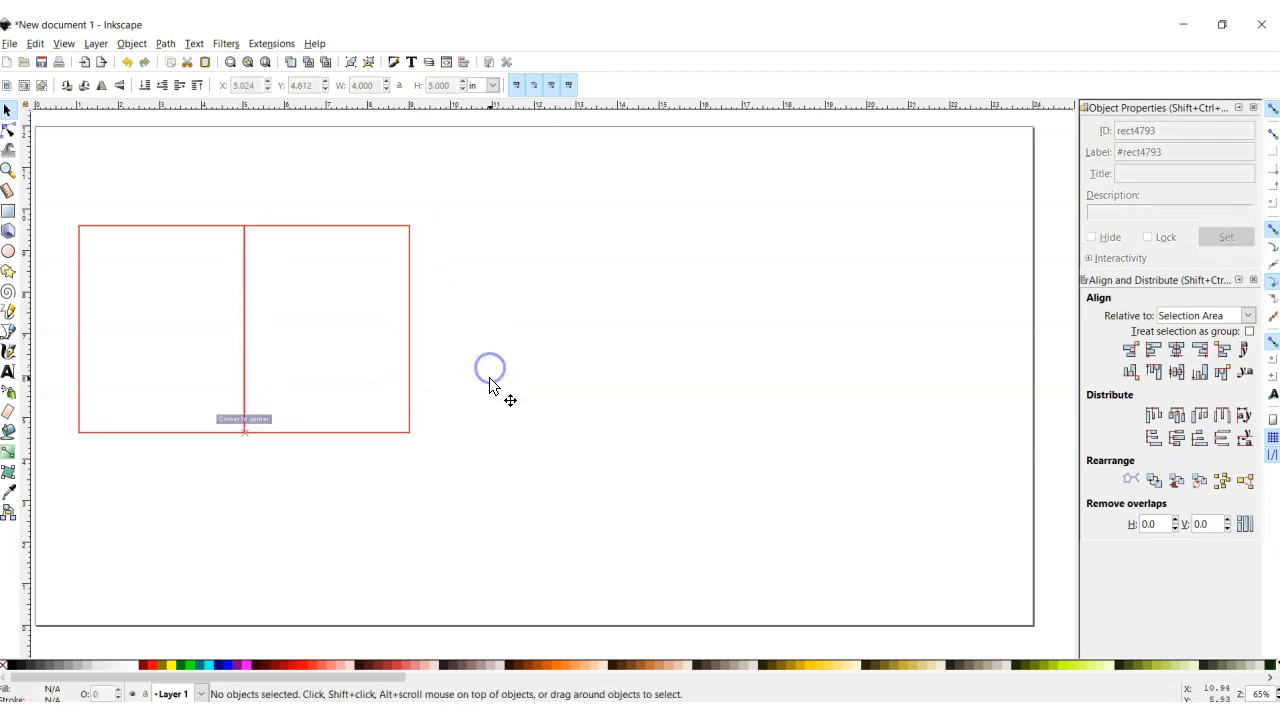
Duplicate the second rectangle twice more, snapping the copies edge to edge to extend the row to four rectangles.
click(412, 375)
key(ctrl+d)
drag(408, 386, 747, 392)
key(ctrl+d)
click(785, 389)
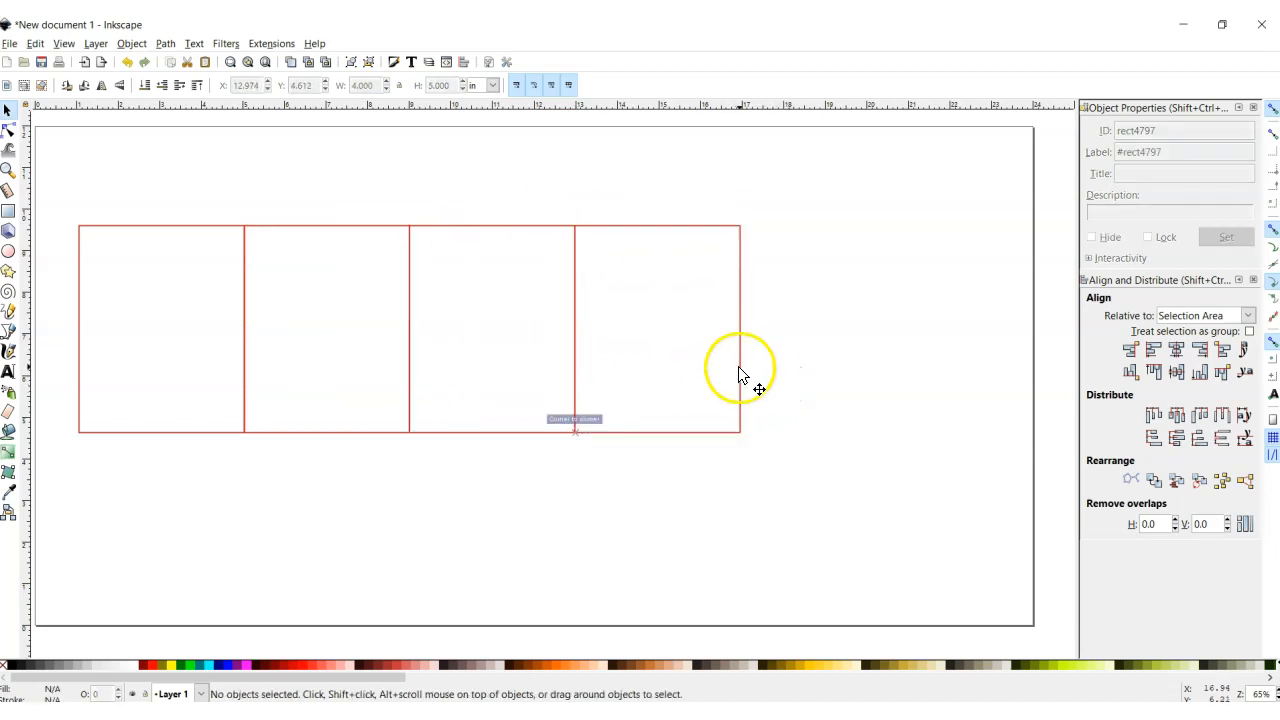
Delete the fourth rectangle at the right end of the row and select the third one.
click(687, 434)
key(Delete)
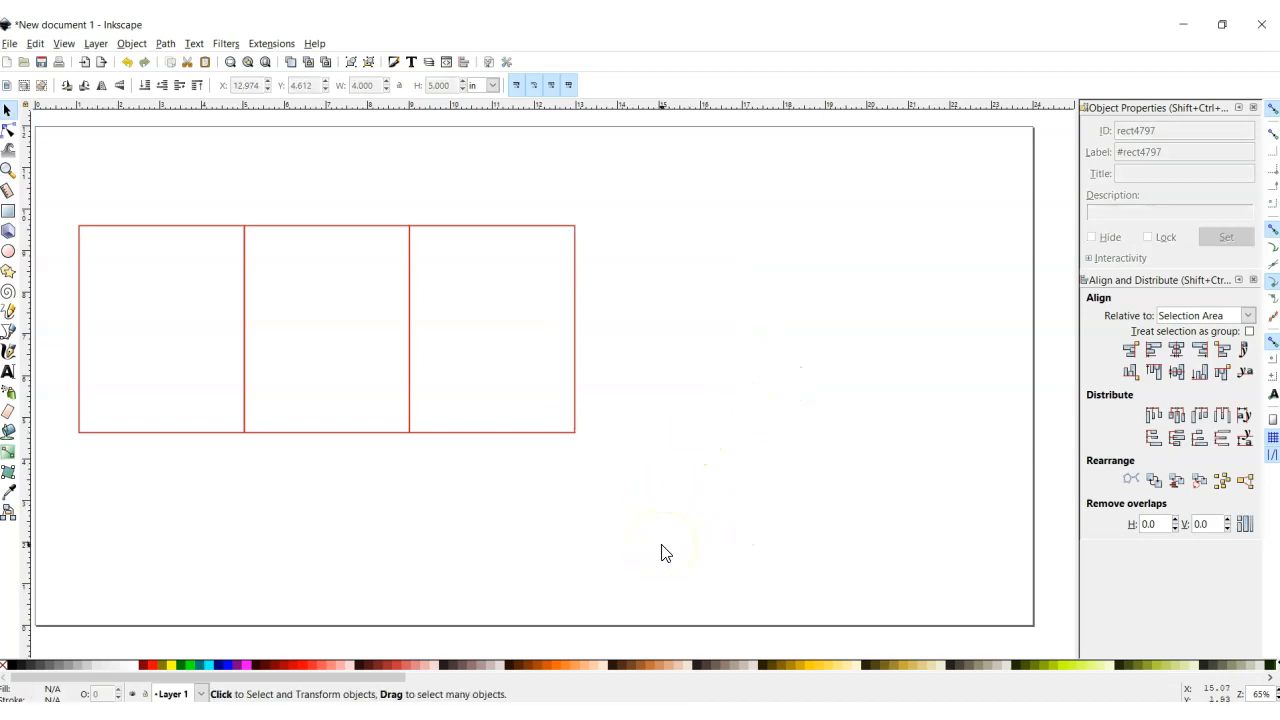
click(526, 230)
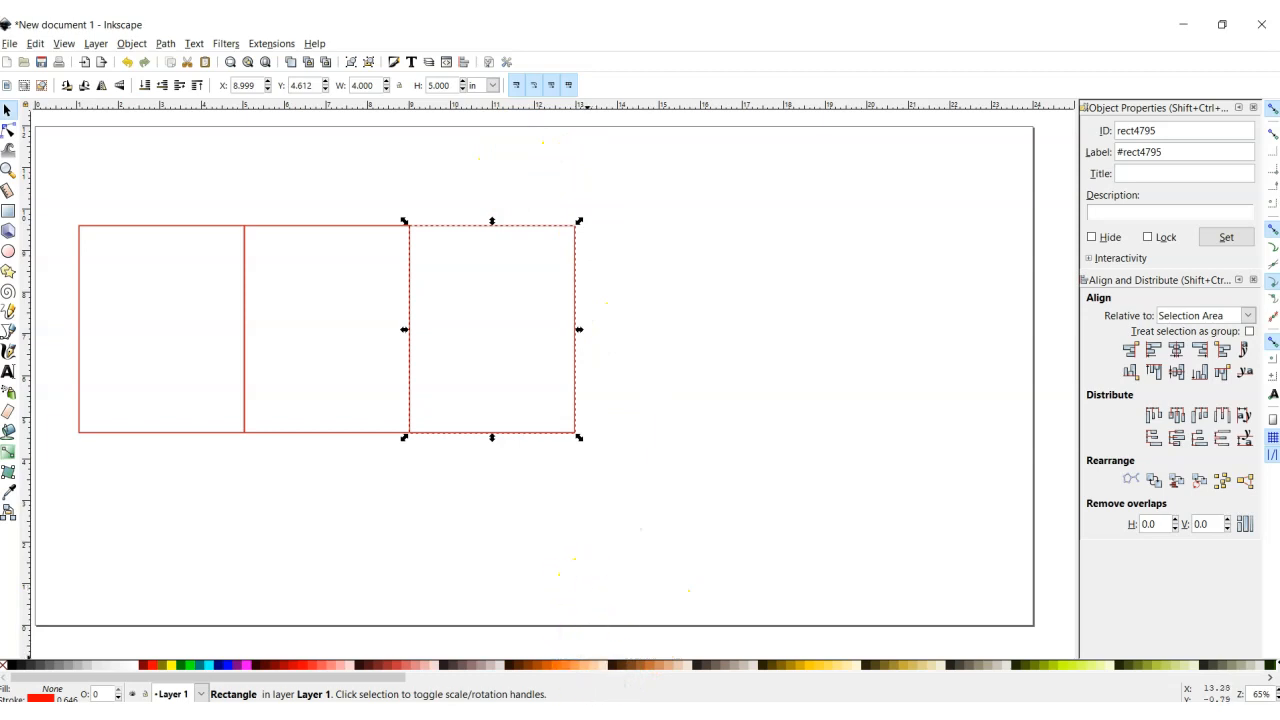
Switch to the house EJC CUT.svg document to examine the finished house layout, and return to the new document.
click(554, 710)
click(644, 650)
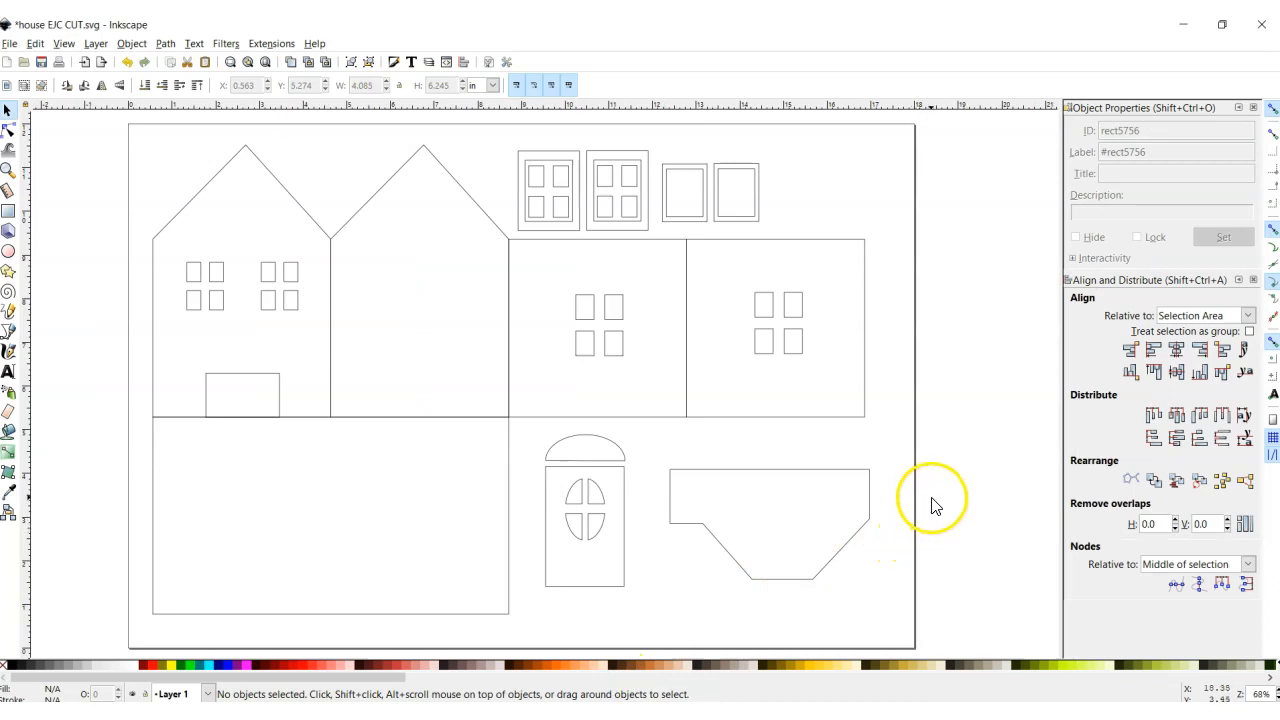
right_click(886, 479)
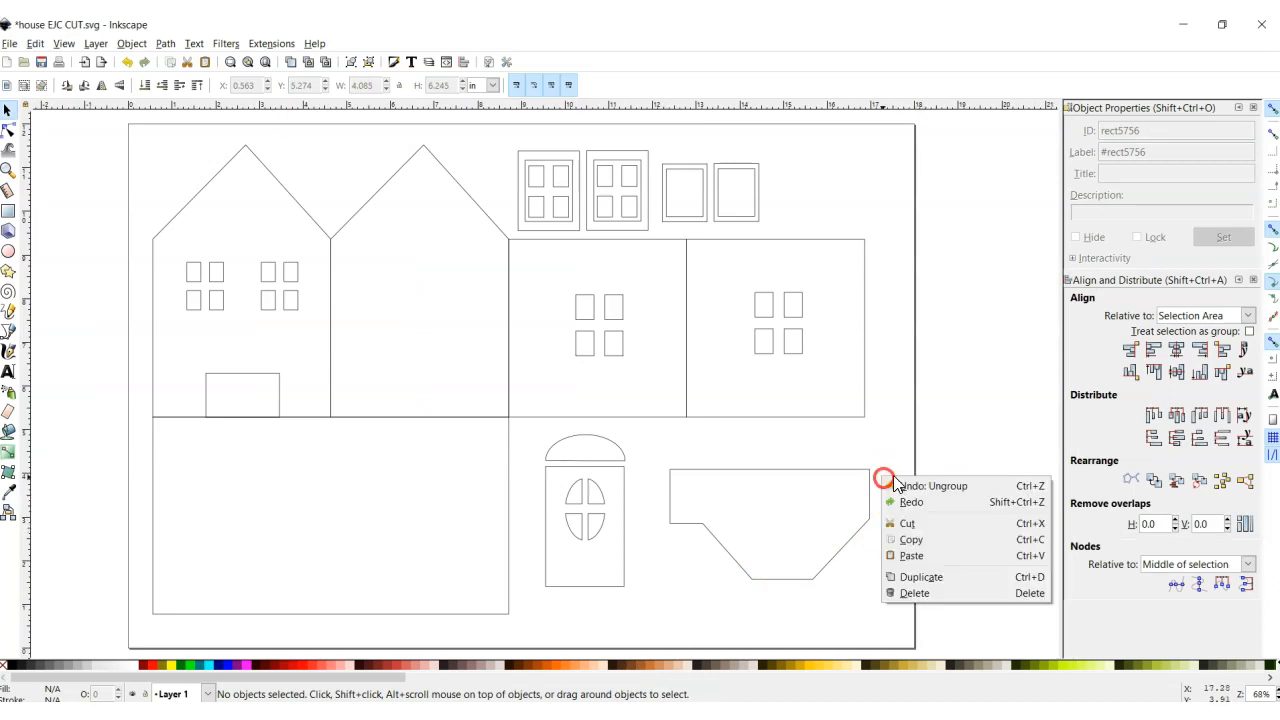
click(914, 465)
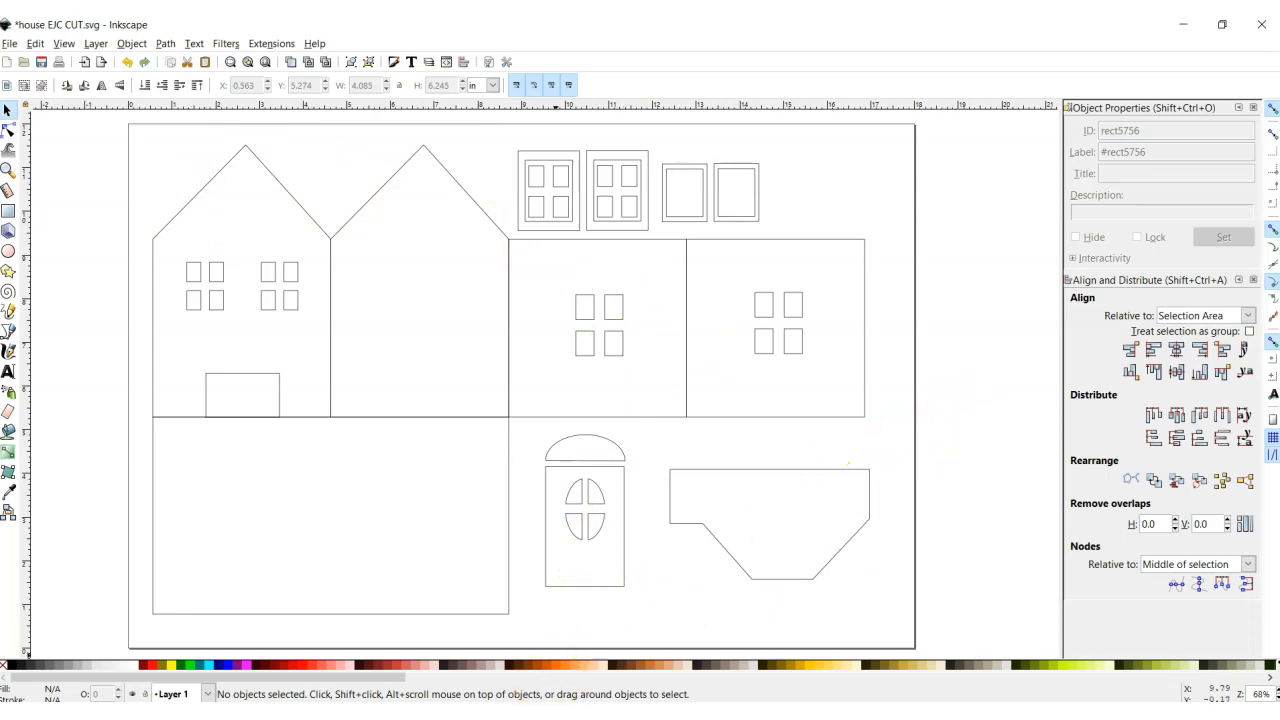
click(480, 663)
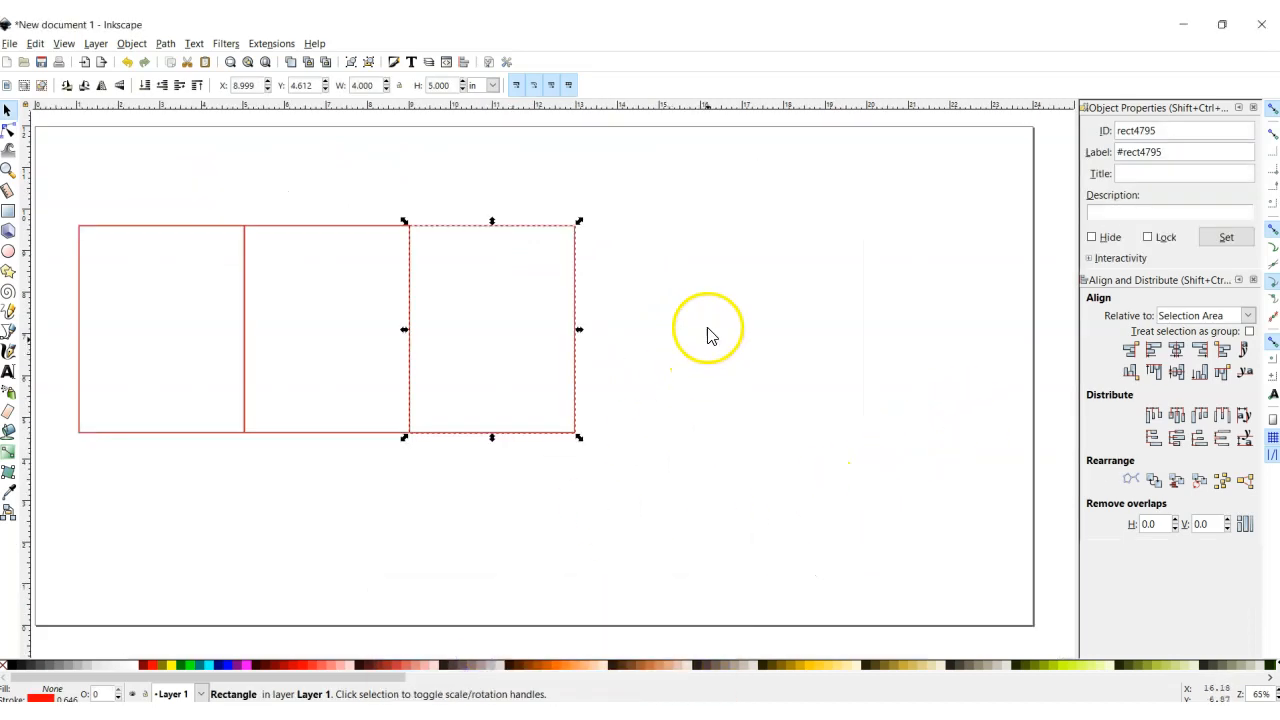
Convert the third rectangle to a path and insert a node at the midpoint of its top edge.
click(654, 226)
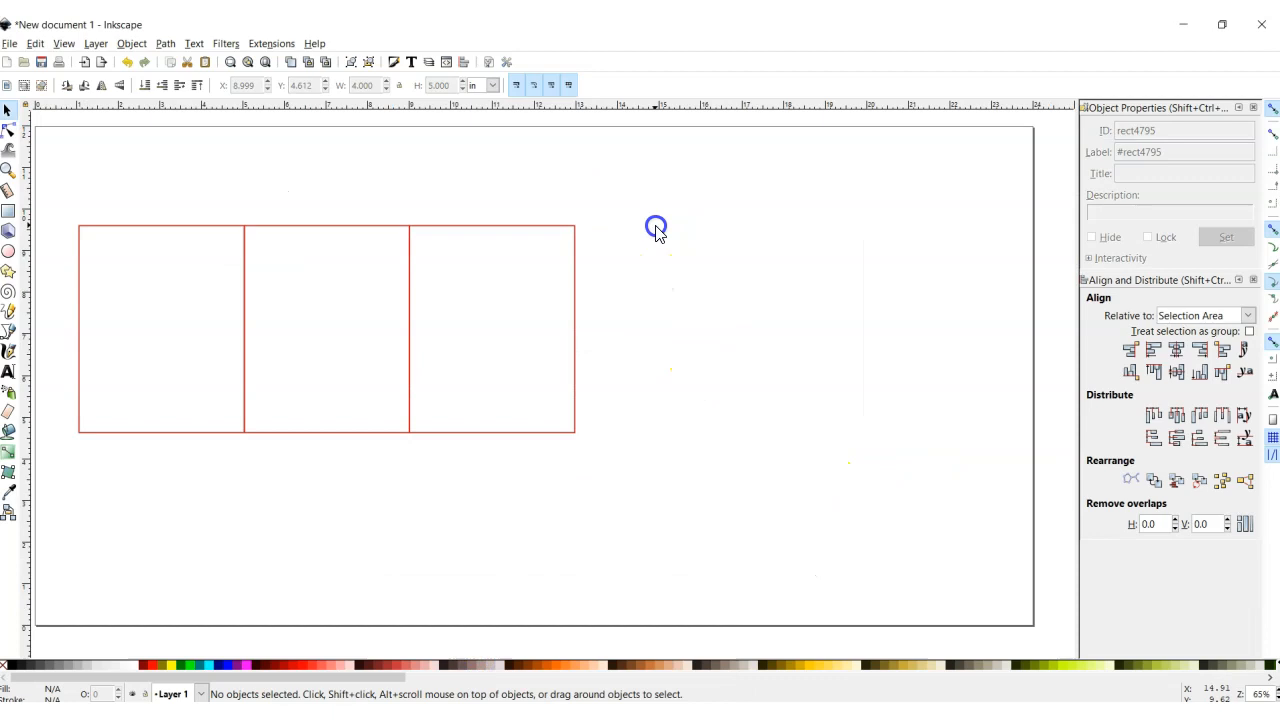
click(484, 226)
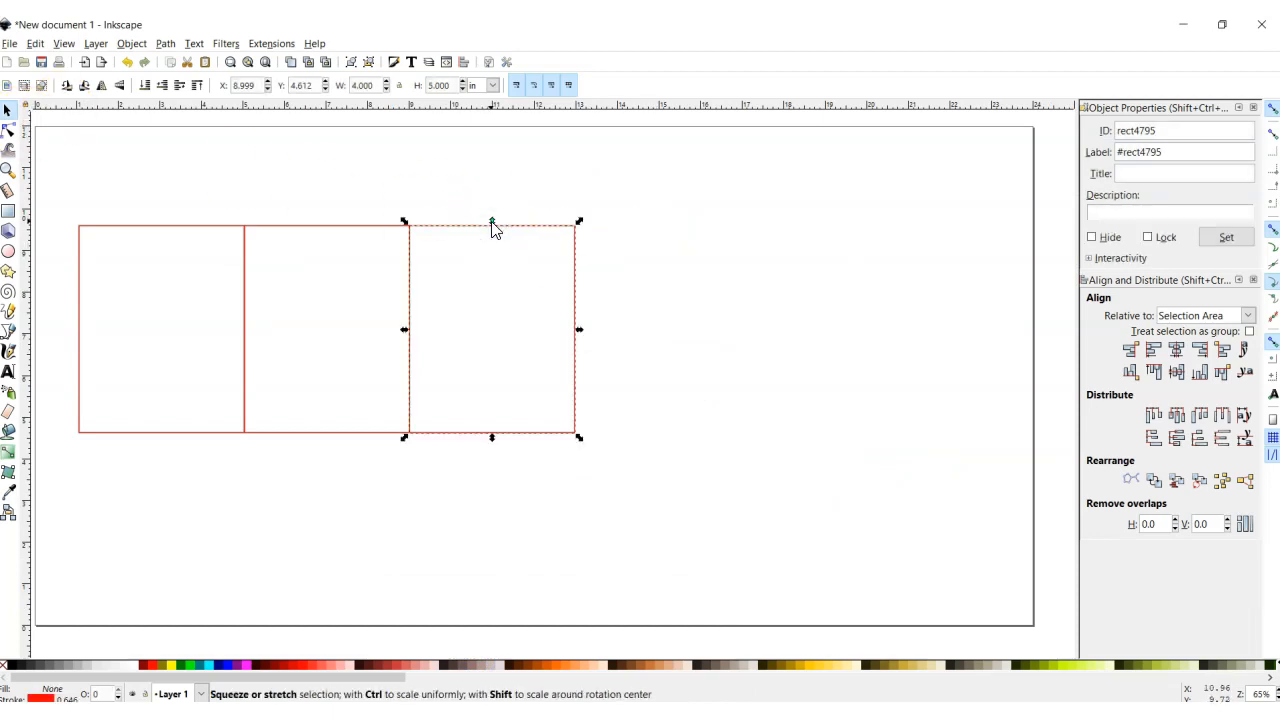
click(163, 46)
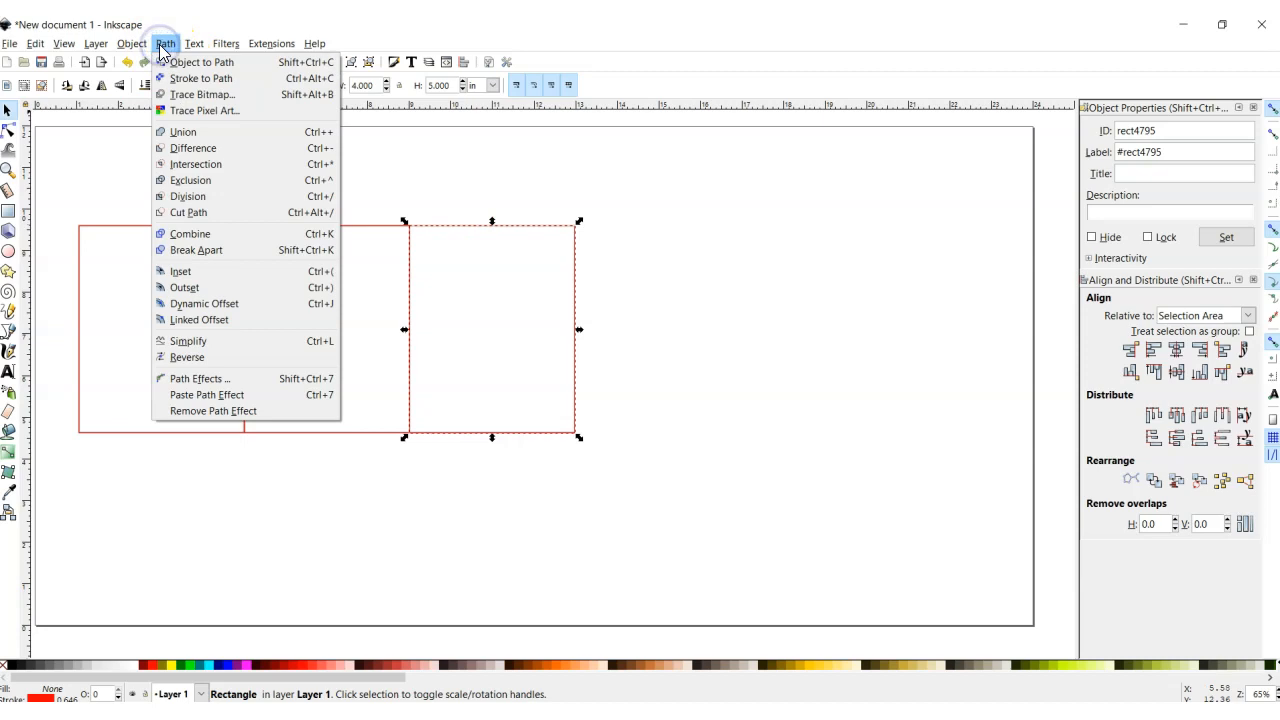
click(219, 66)
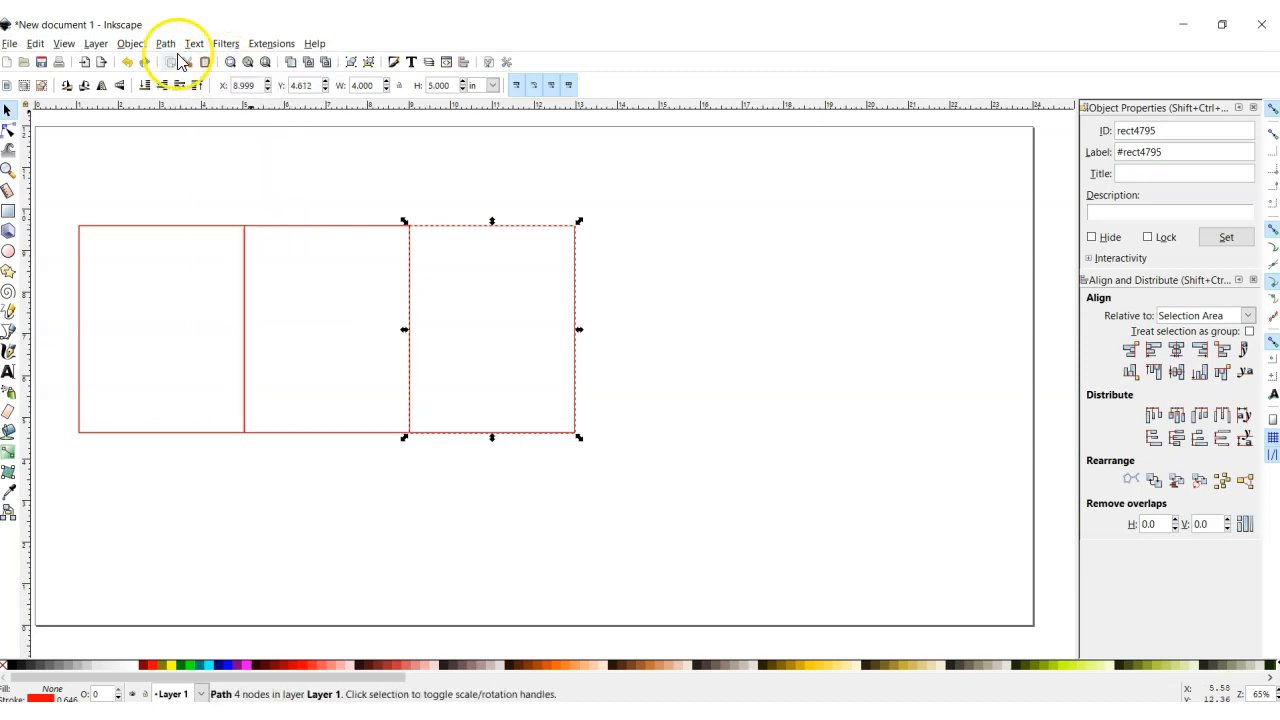
click(7, 131)
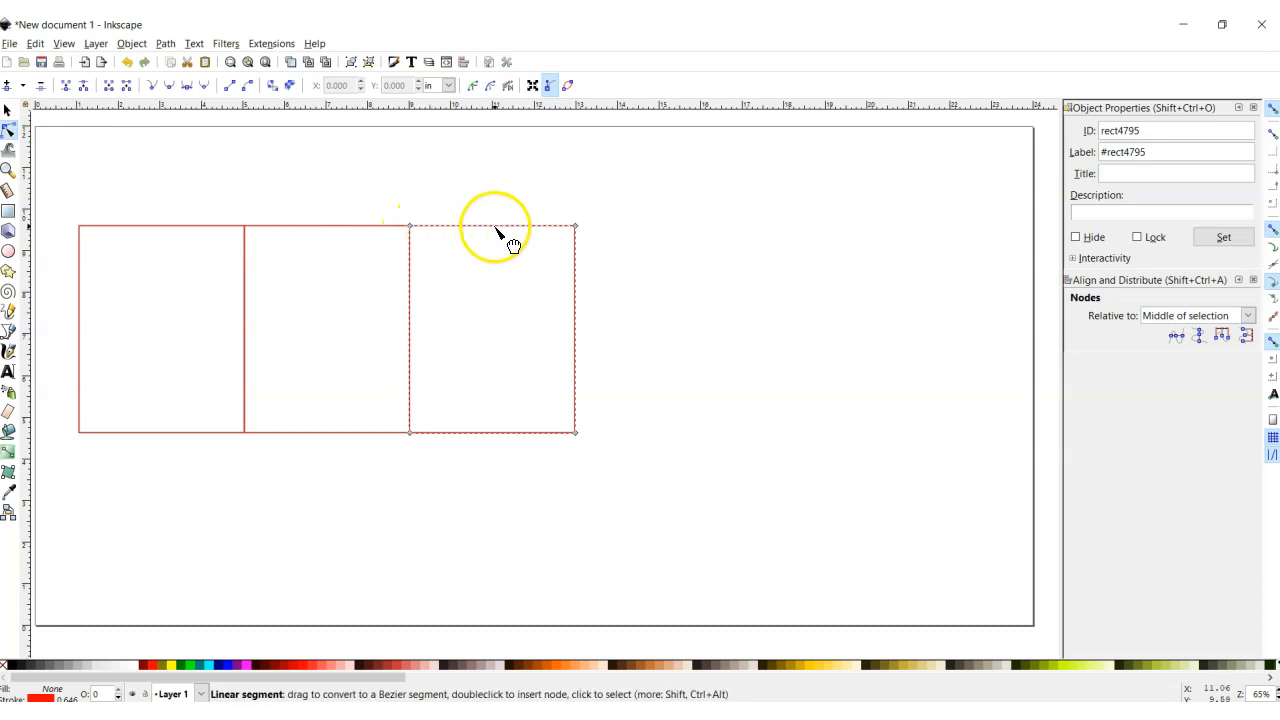
click(492, 226)
double_click(492, 226)
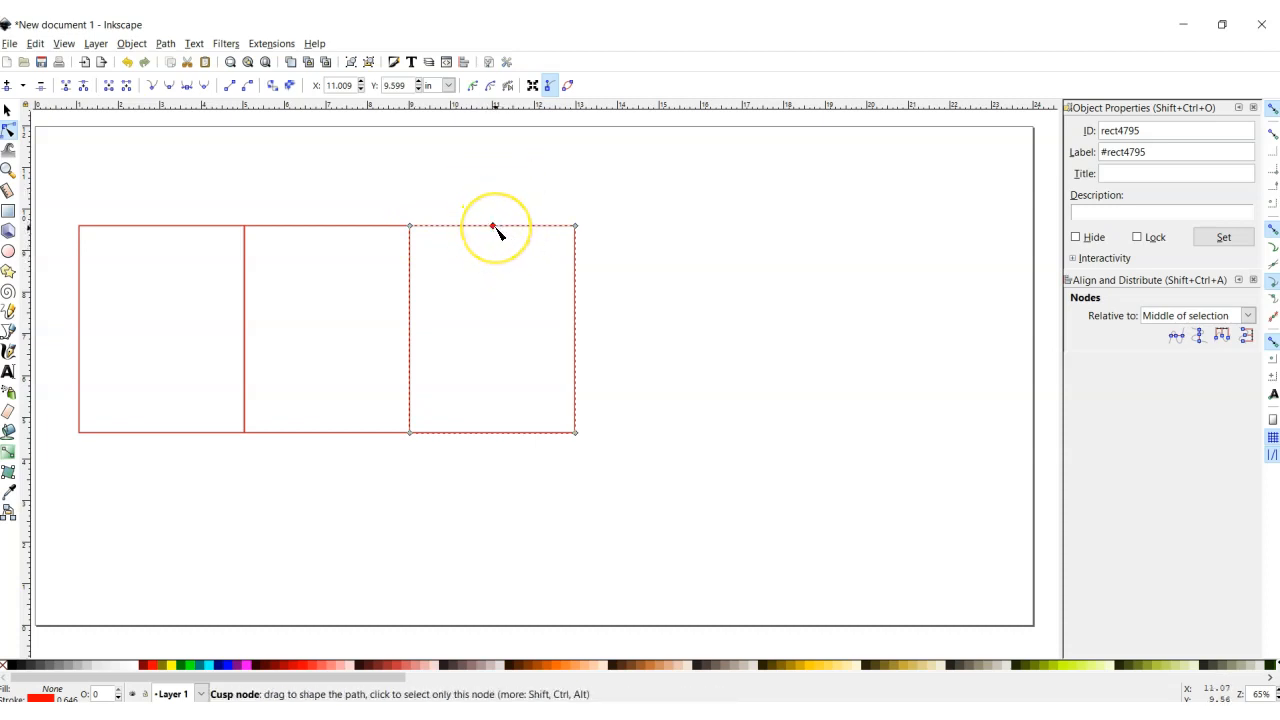
Raise the new node straight up about 2 in, to X 11.009, Y 11.646 in, to form a gable peak.
drag(493, 226, 469, 273)
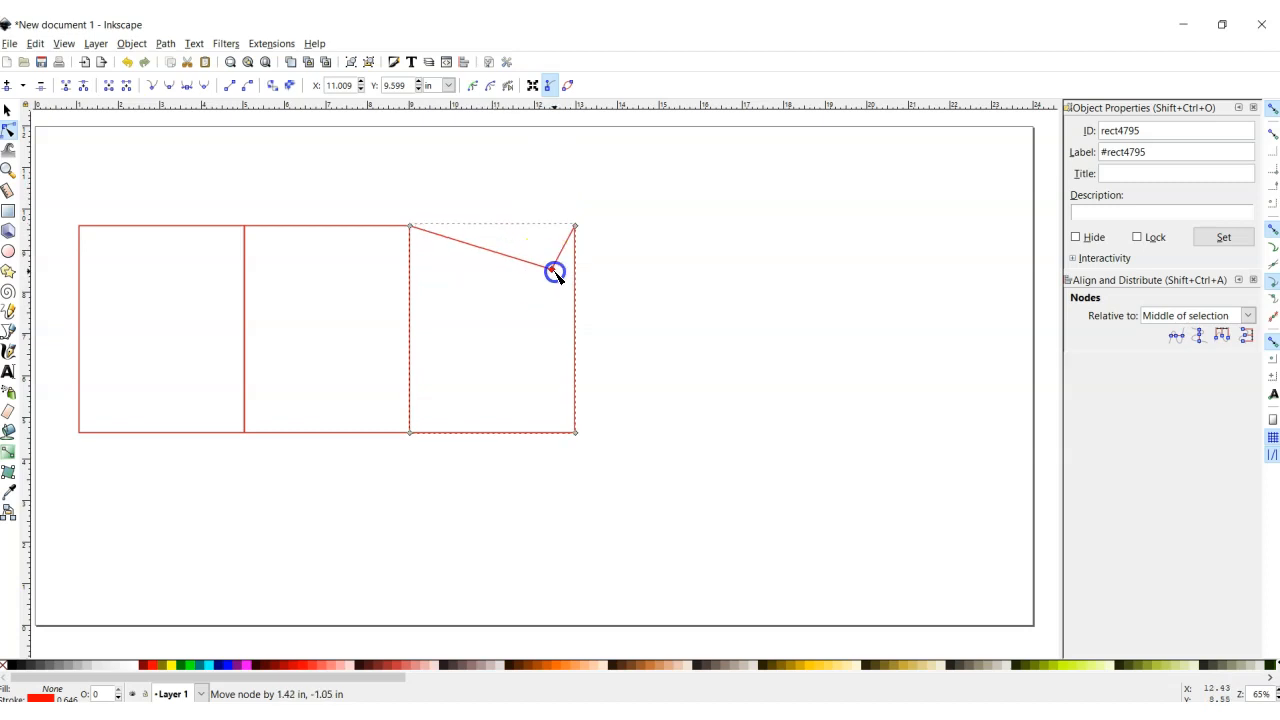
drag(501, 289, 495, 424)
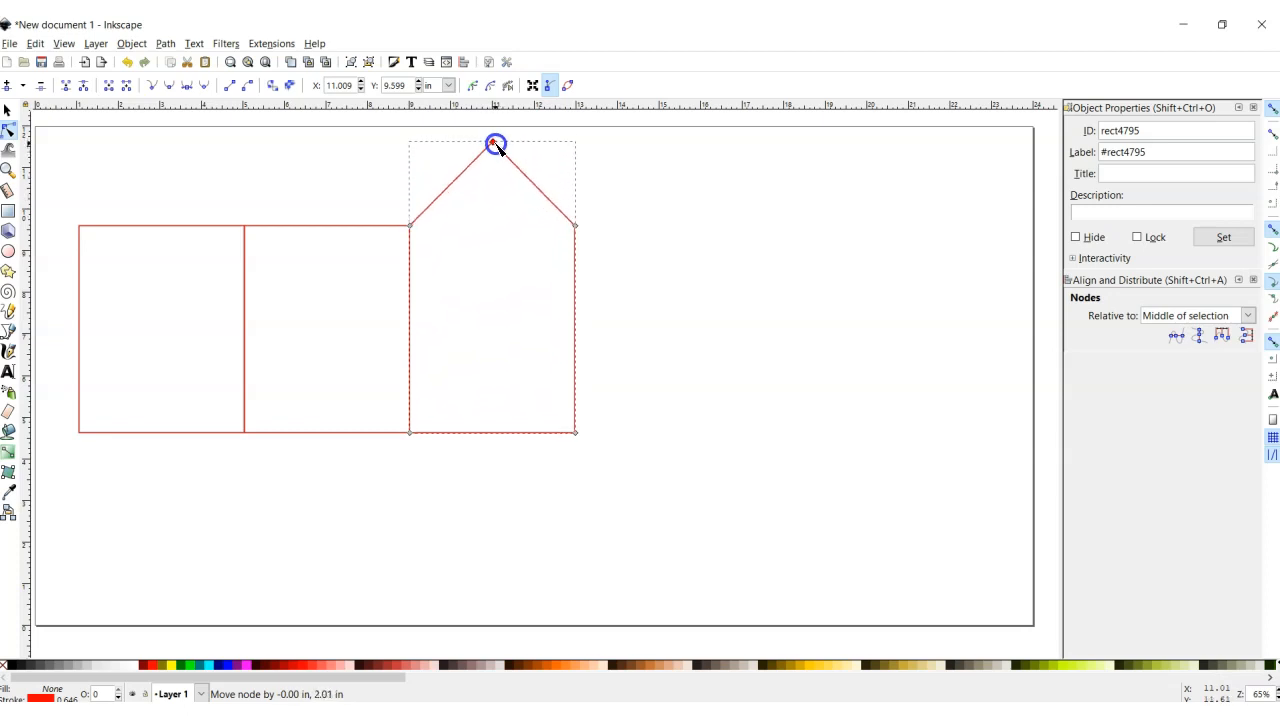
drag(491, 157, 493, 141)
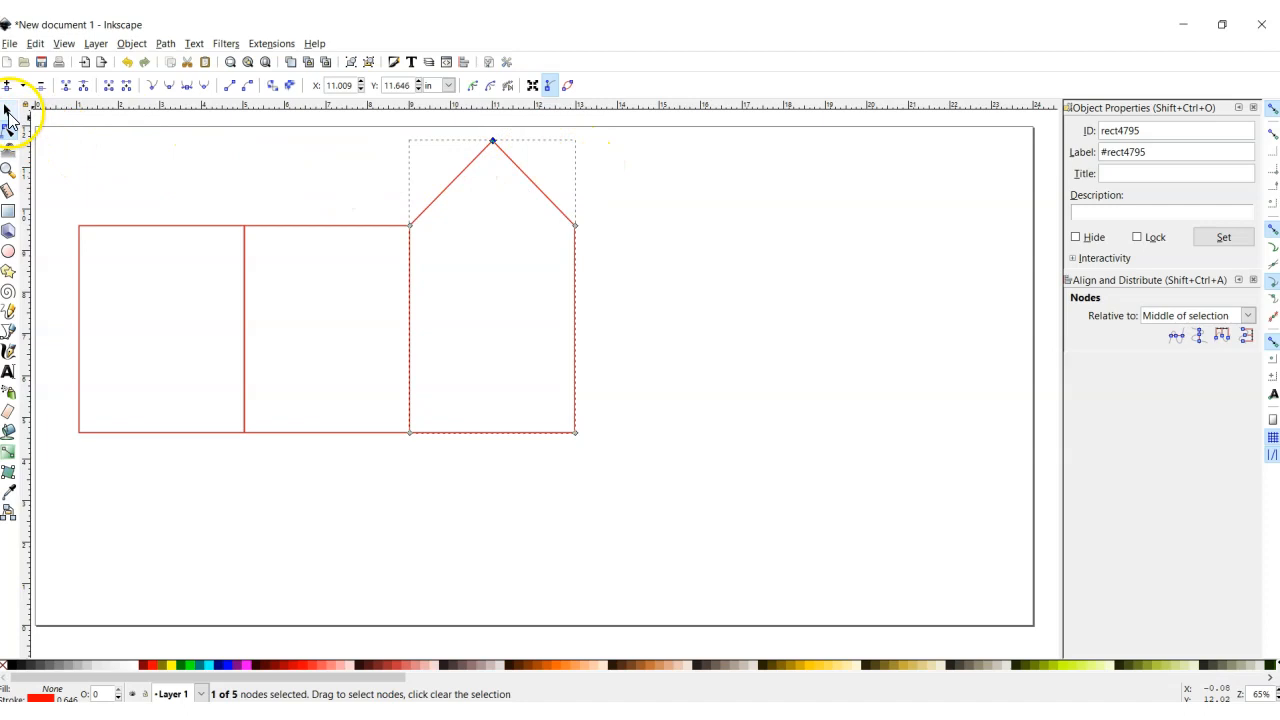
click(8, 111)
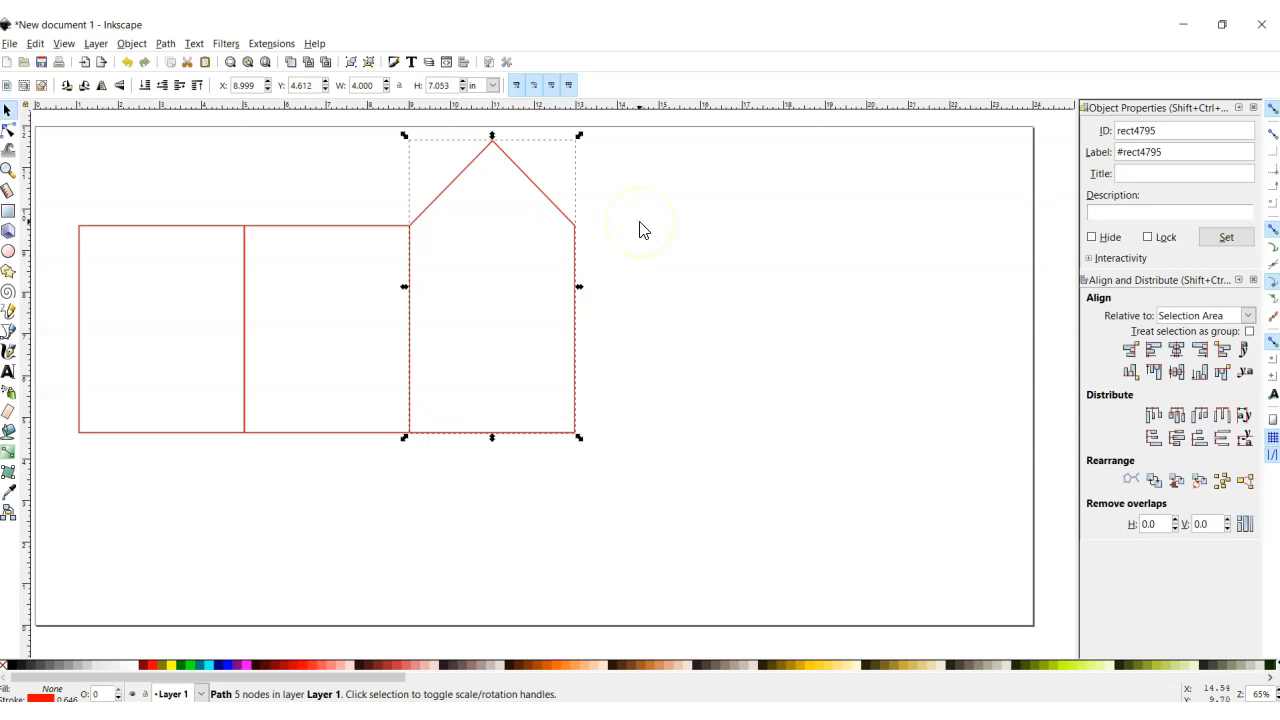
Duplicate the gabled wall and snap the copy against its right side, at about X 12.97, Y 4.61 in.
key(ctrl+d)
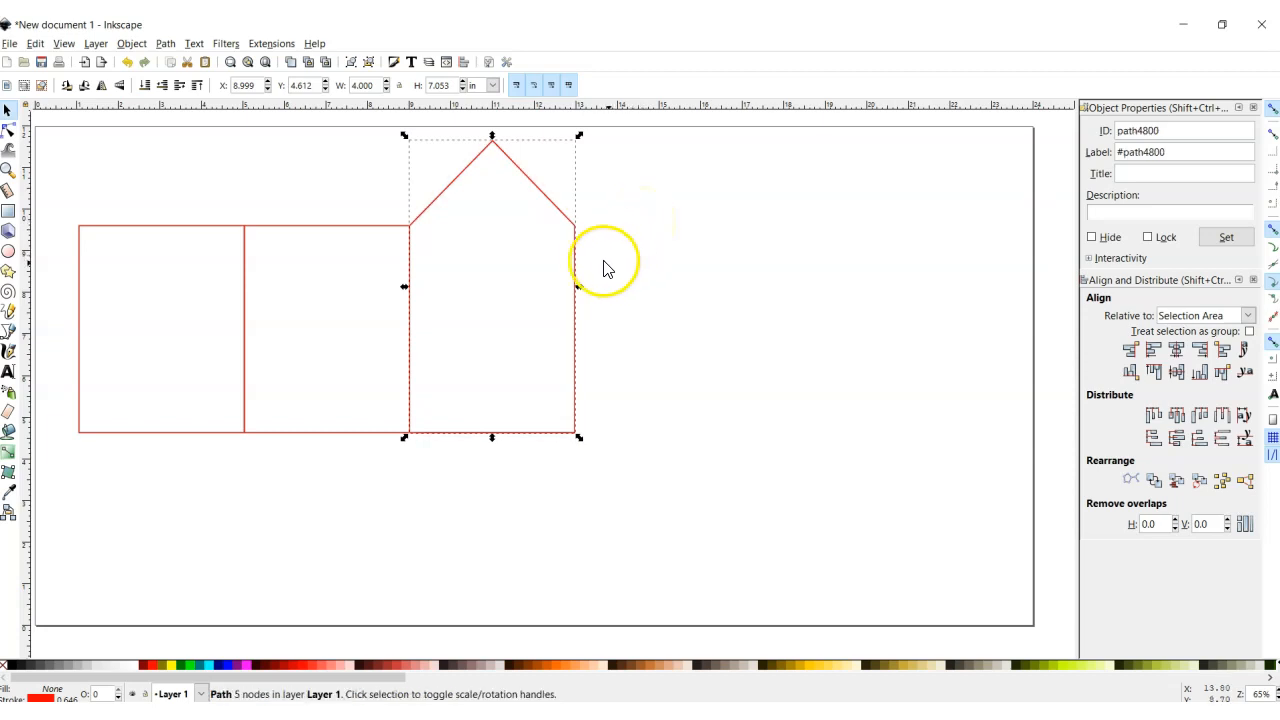
click(35, 43)
click(837, 268)
click(560, 216)
drag(560, 216, 737, 217)
click(802, 231)
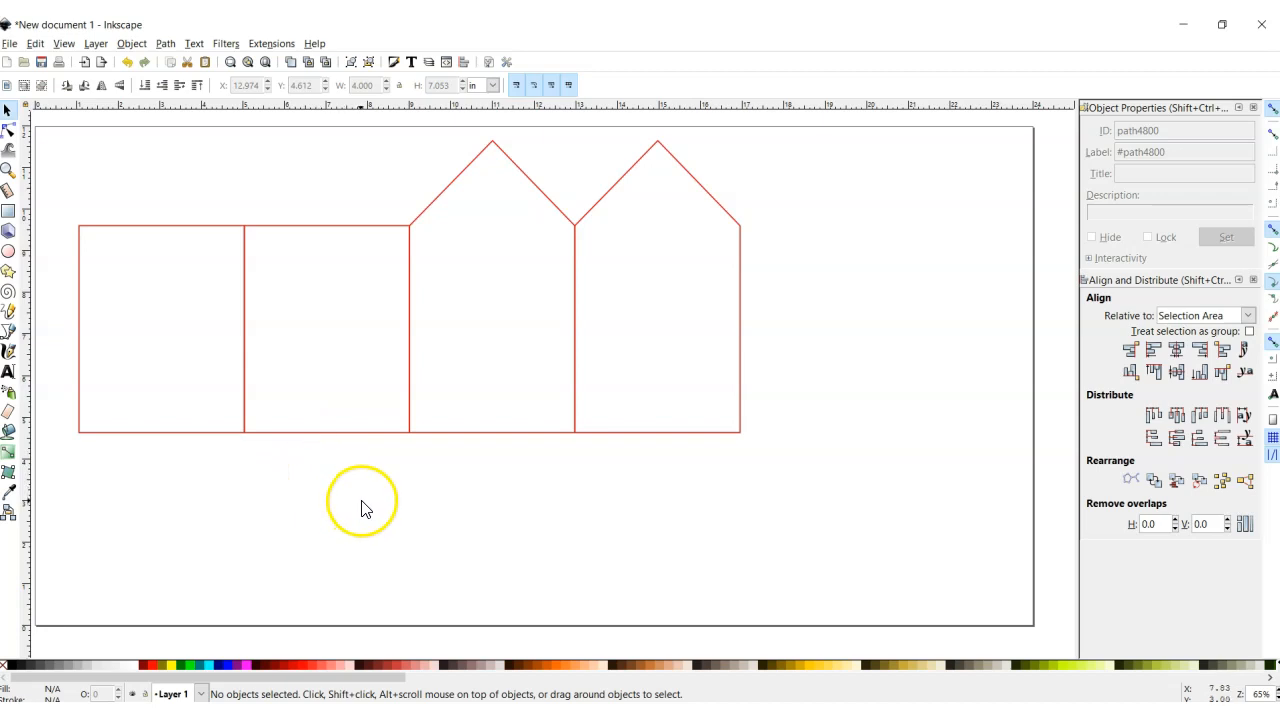
Duplicate the second rectangle and stretch the copy to about 4 by 10.2 in, placing it beside the second gabled wall.
click(350, 436)
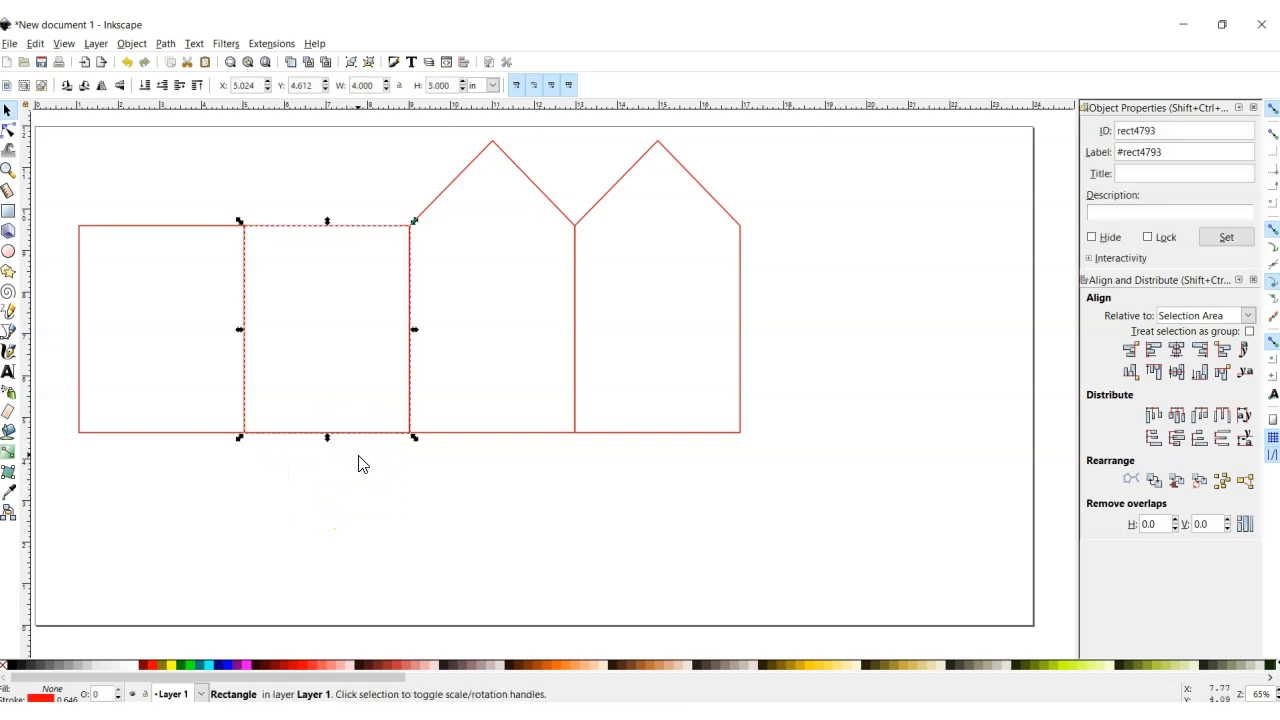
key(ctrl+d)
drag(360, 434, 917, 519)
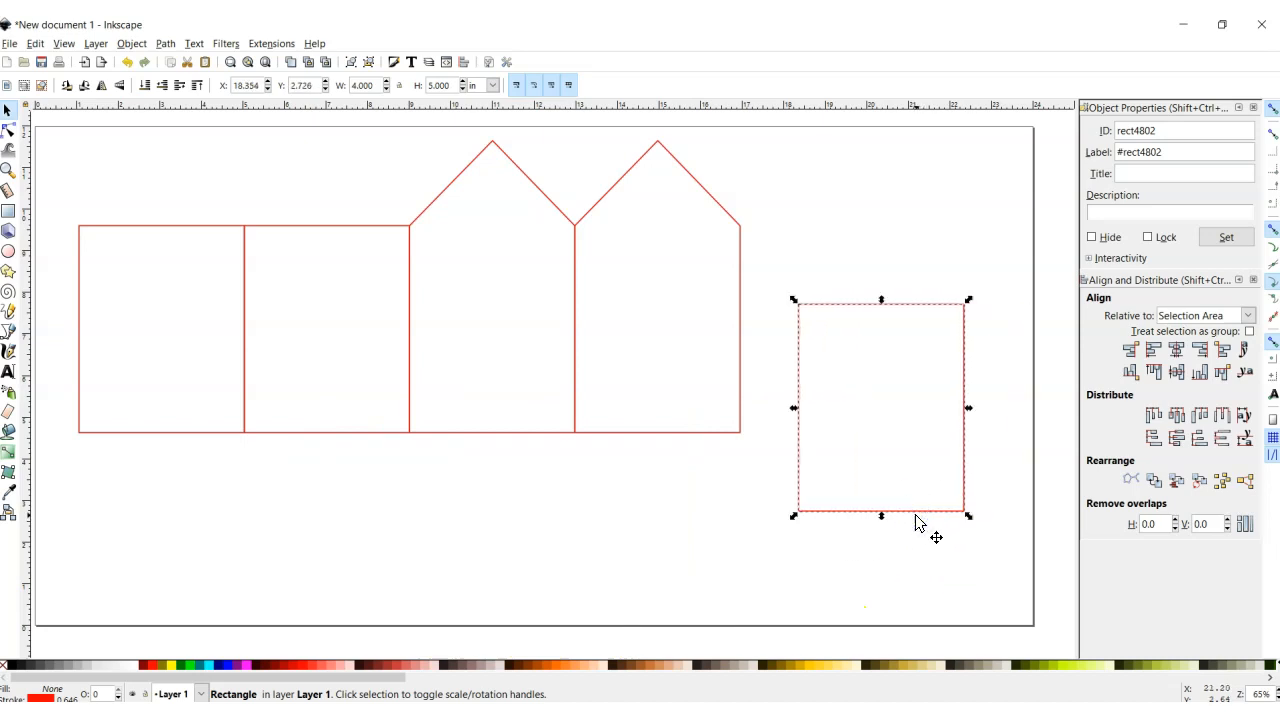
drag(881, 301, 889, 137)
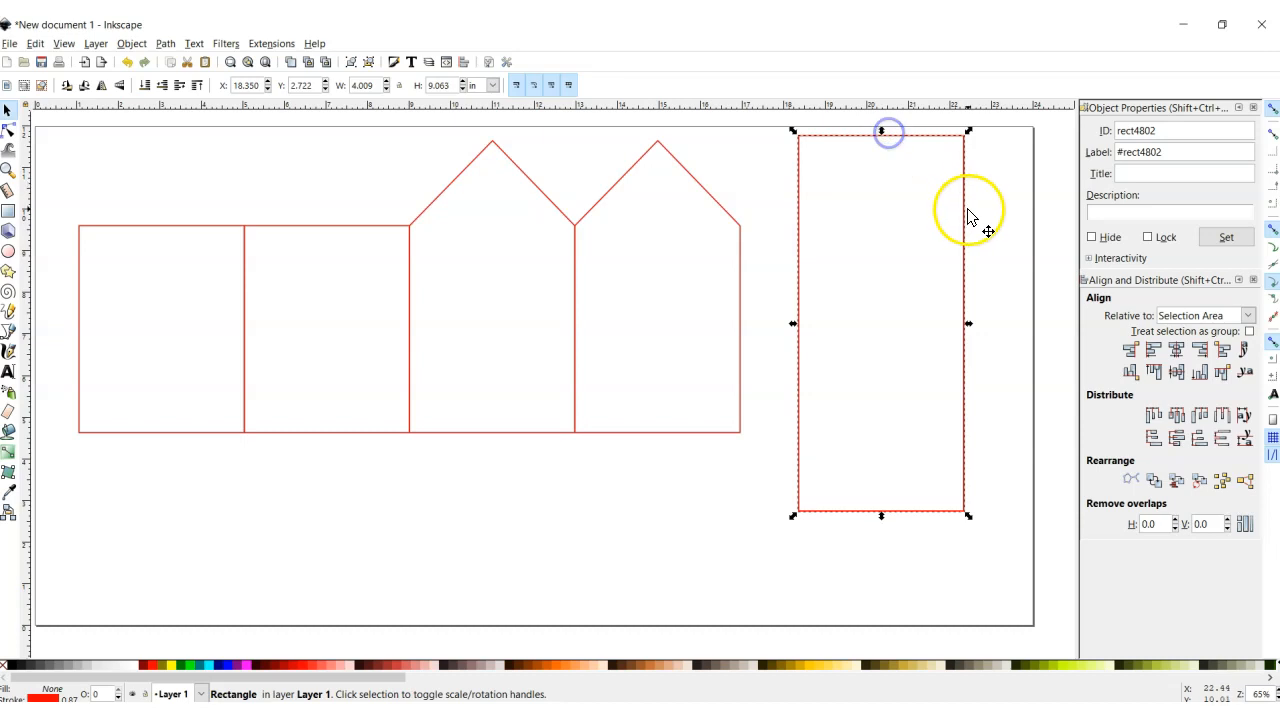
drag(963, 214, 931, 230)
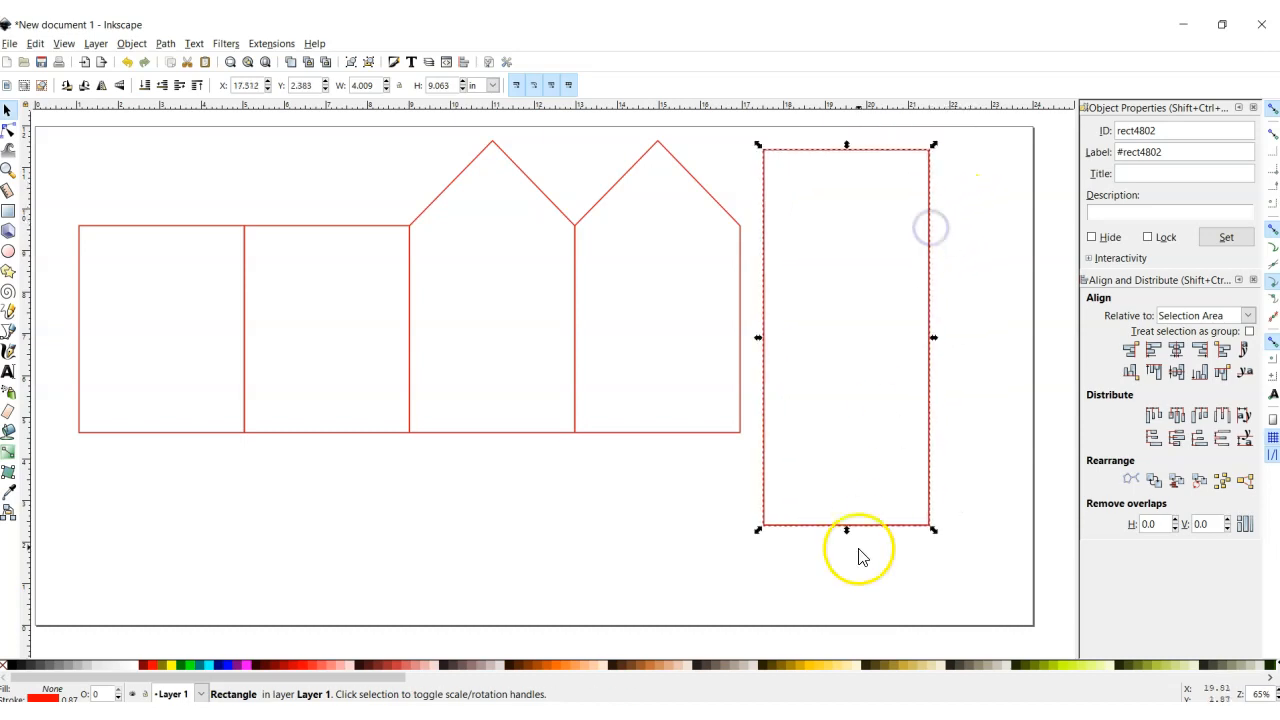
drag(846, 537, 846, 578)
drag(920, 500, 916, 481)
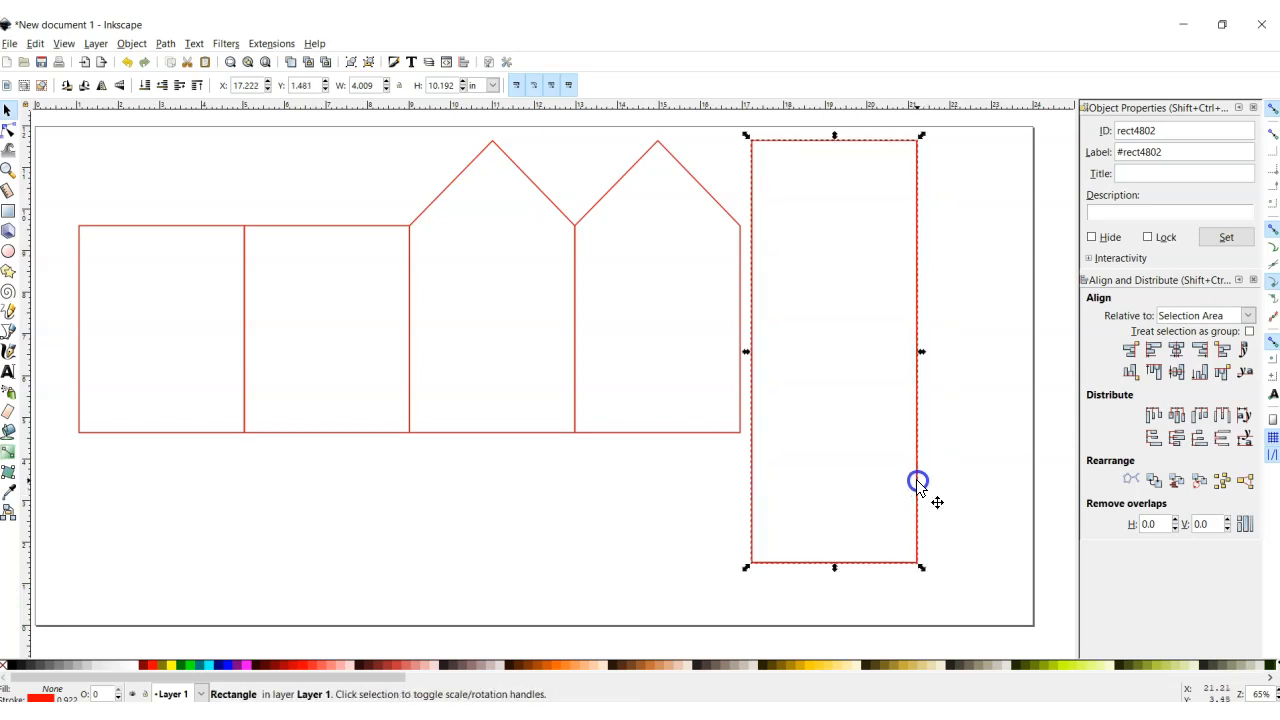
click(979, 449)
click(814, 517)
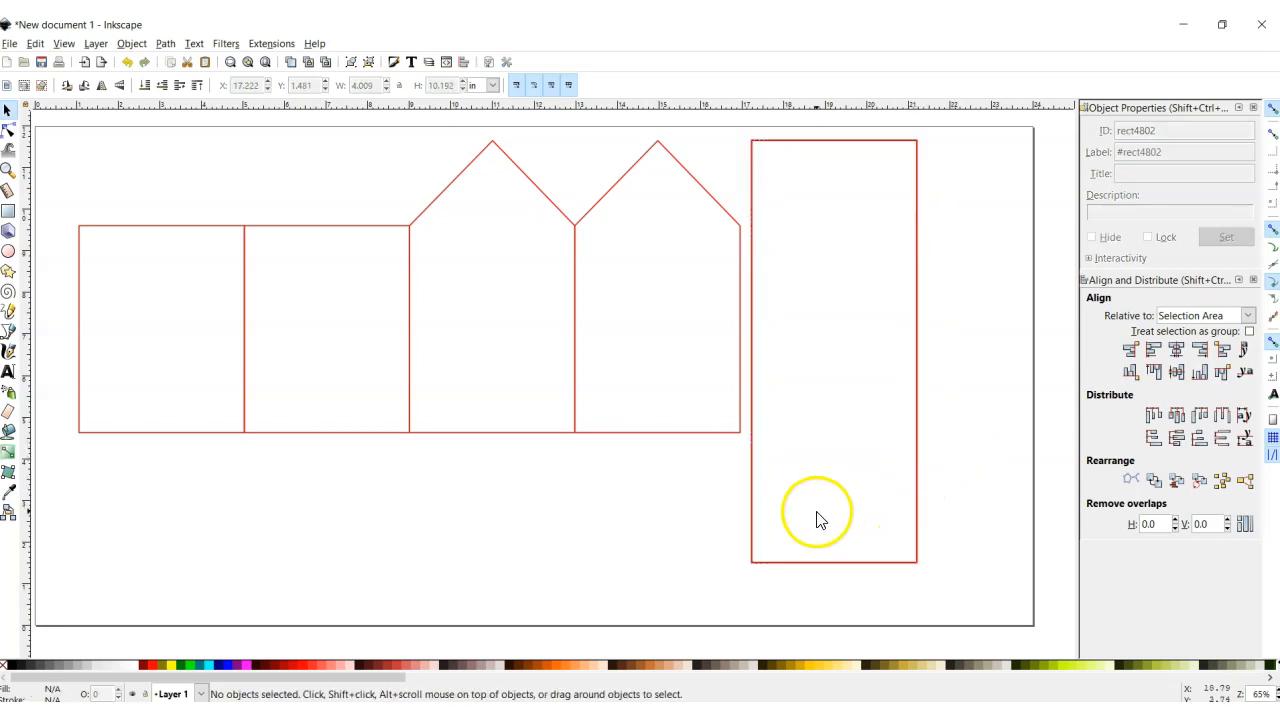
Switch to the house EJC CUT.svg document to examine the large panel below the gabled walls, and return to the new document.
mouse_move(554, 714)
click(601, 667)
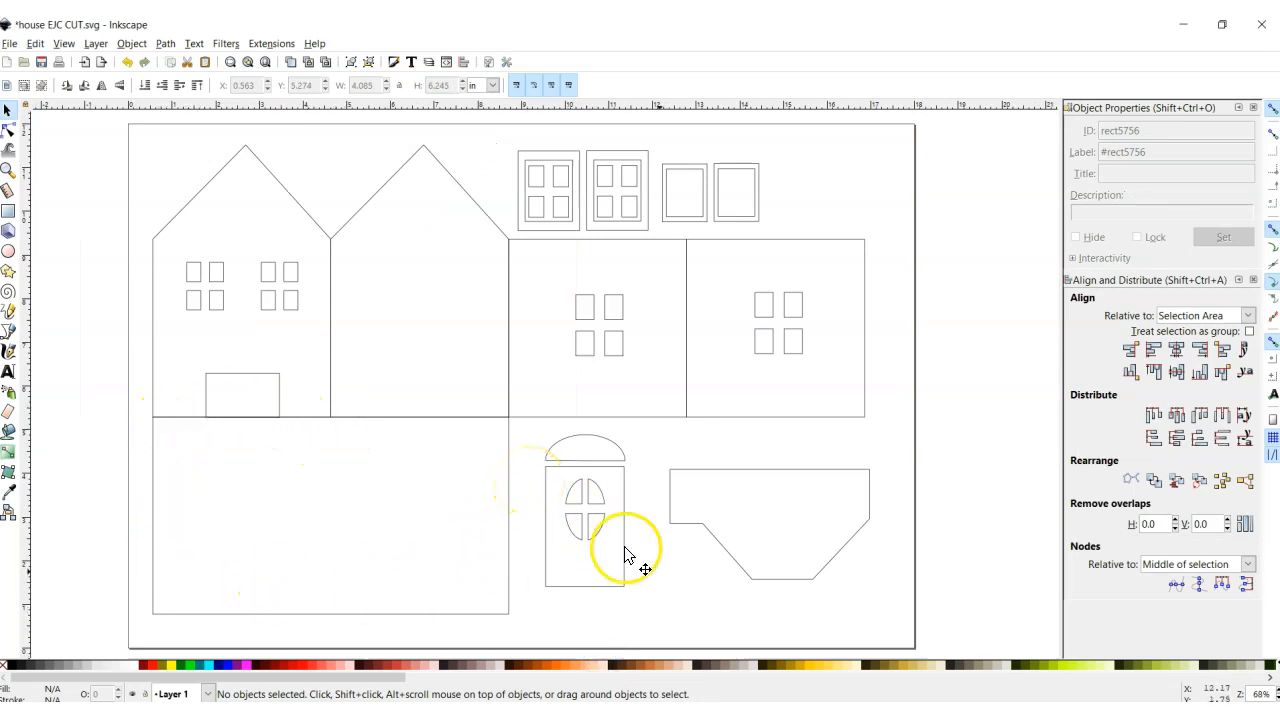
mouse_move(554, 714)
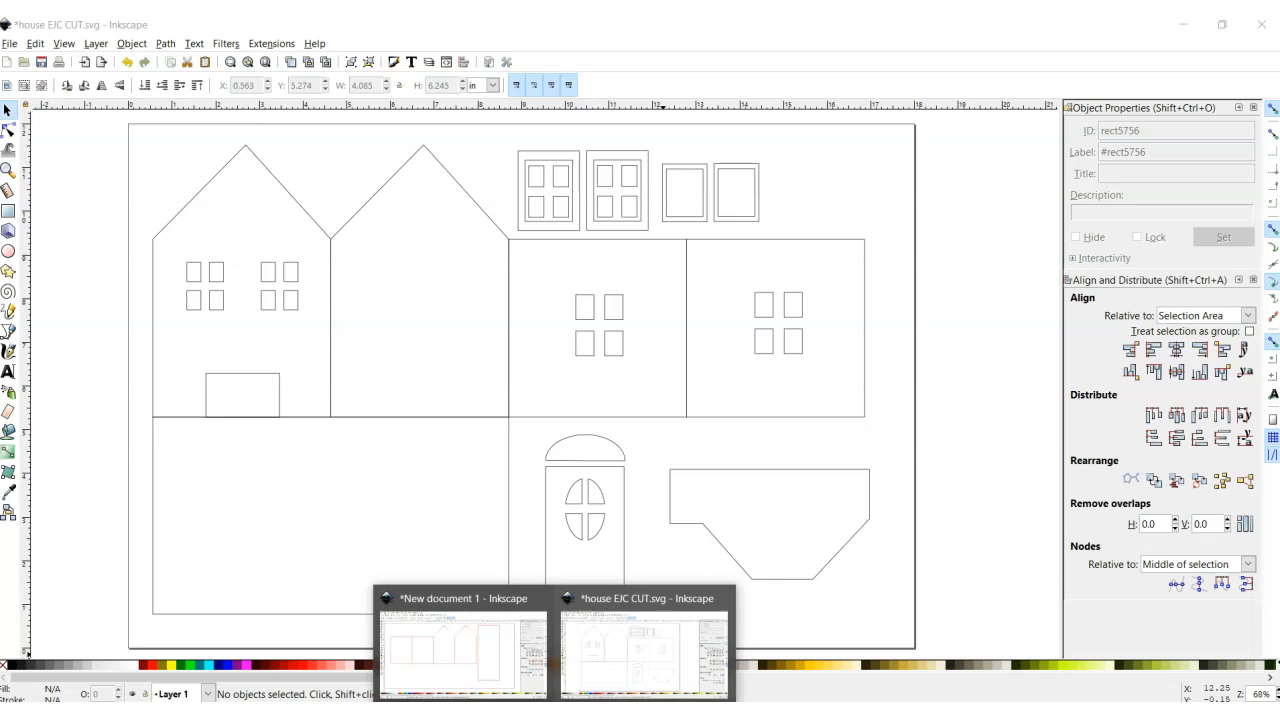
click(932, 437)
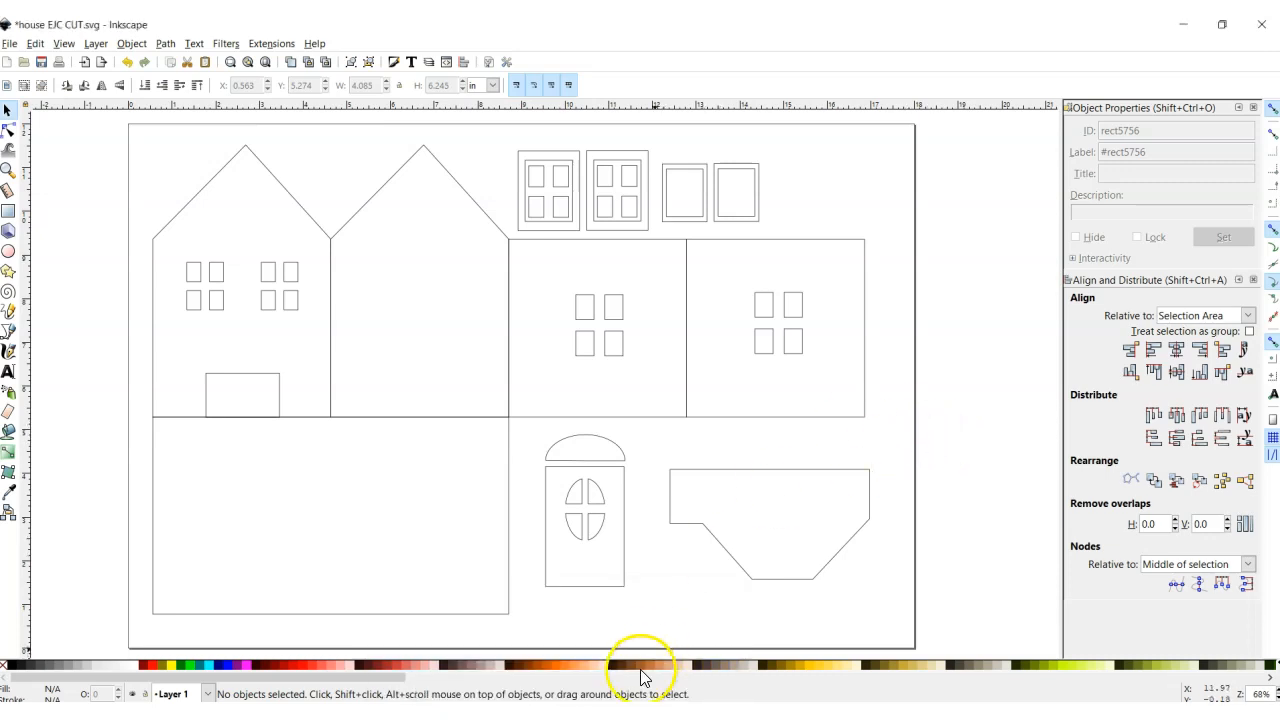
mouse_move(554, 714)
click(505, 665)
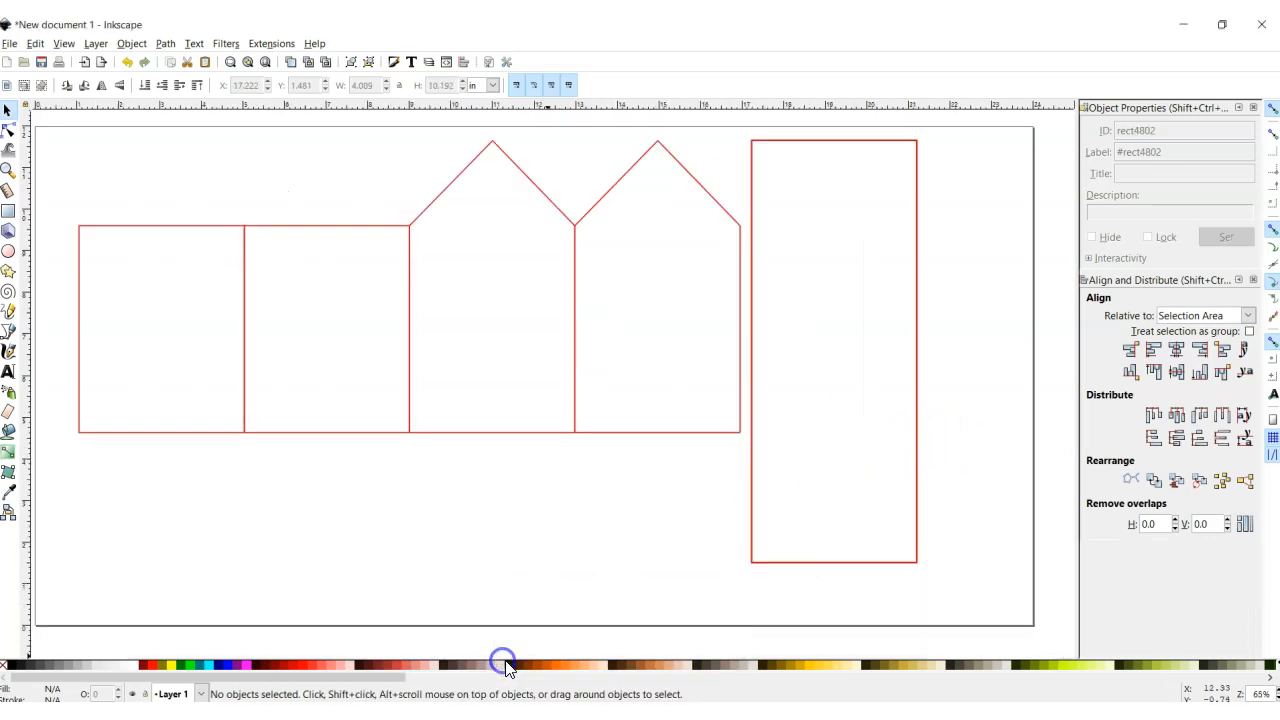
Delete the tall stretched rectangle and draw a rectangle about 8 by 4.3 in directly beneath the two gabled walls.
click(917, 408)
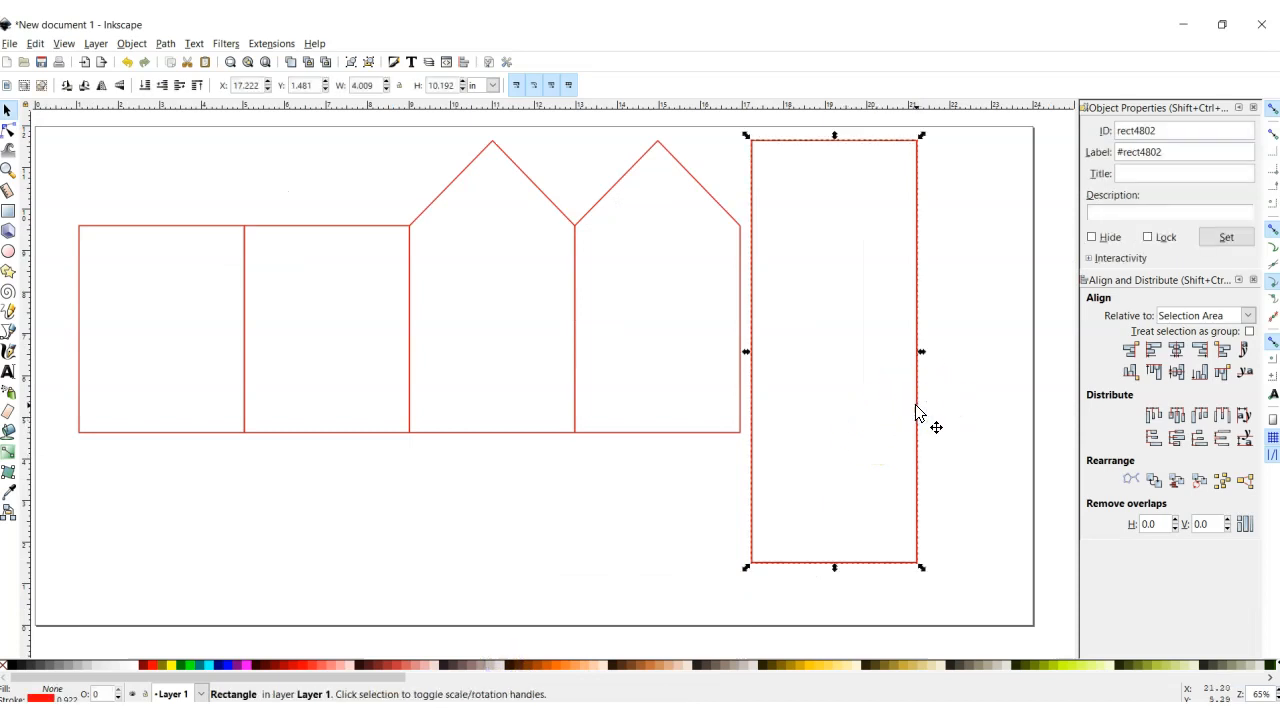
key(Delete)
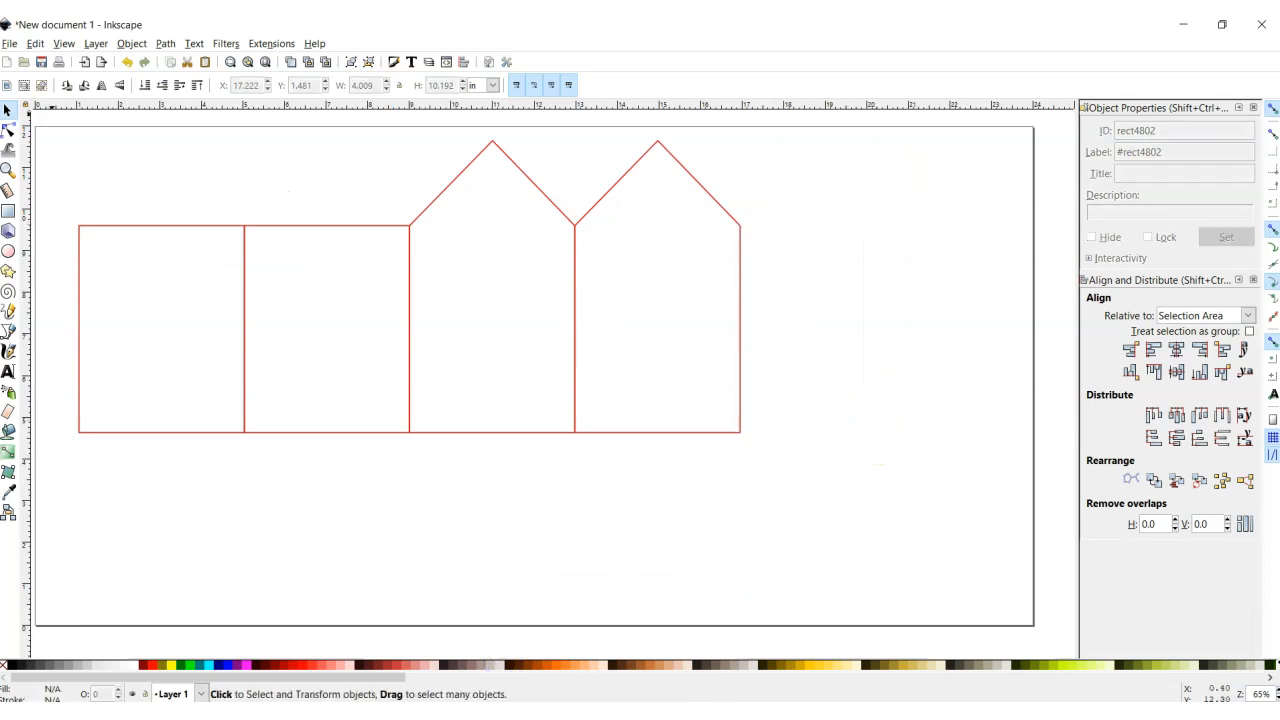
click(8, 211)
mouse_move(410, 435)
mouse_down()
mouse_move(703, 569)
mouse_move(743, 569)
mouse_move(740, 611)
mouse_up()
click(8, 109)
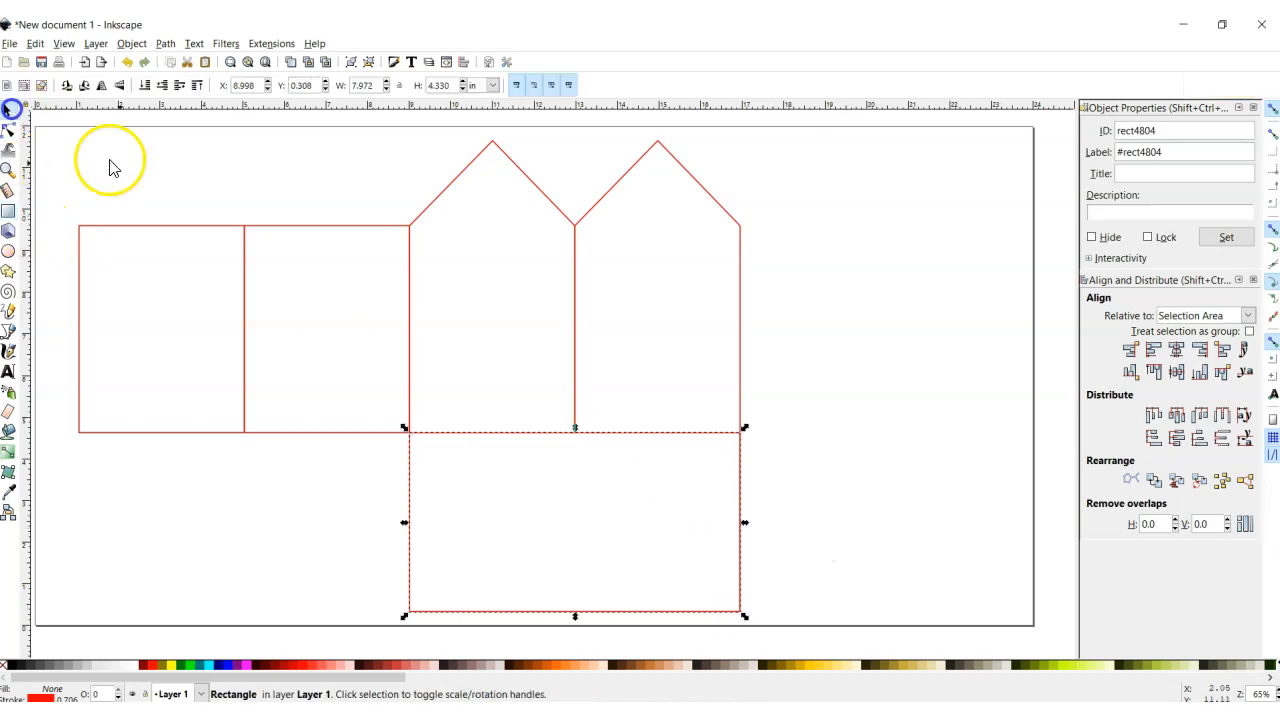
click(145, 172)
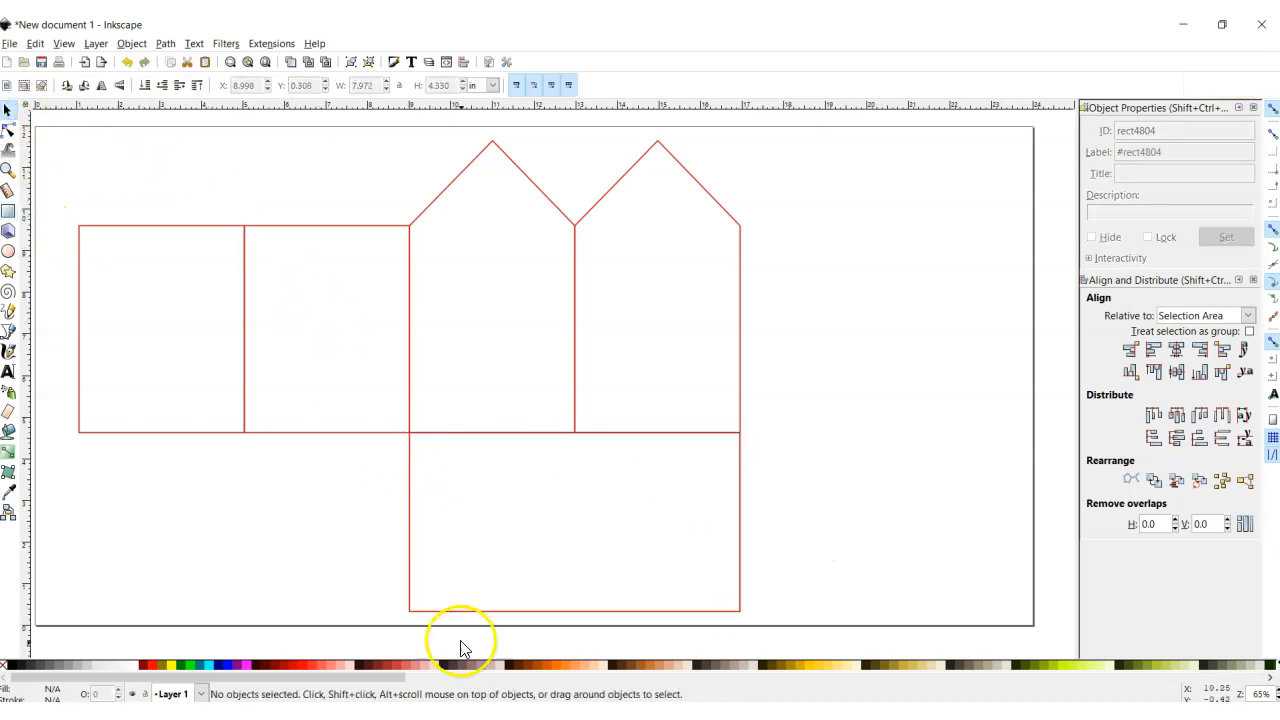
Draw a door rectangle about 1.4 by 2.8 in on the first gabled wall and a windowpane about 0.56 by 0.92 in on the second rectangular wall.
click(10, 213)
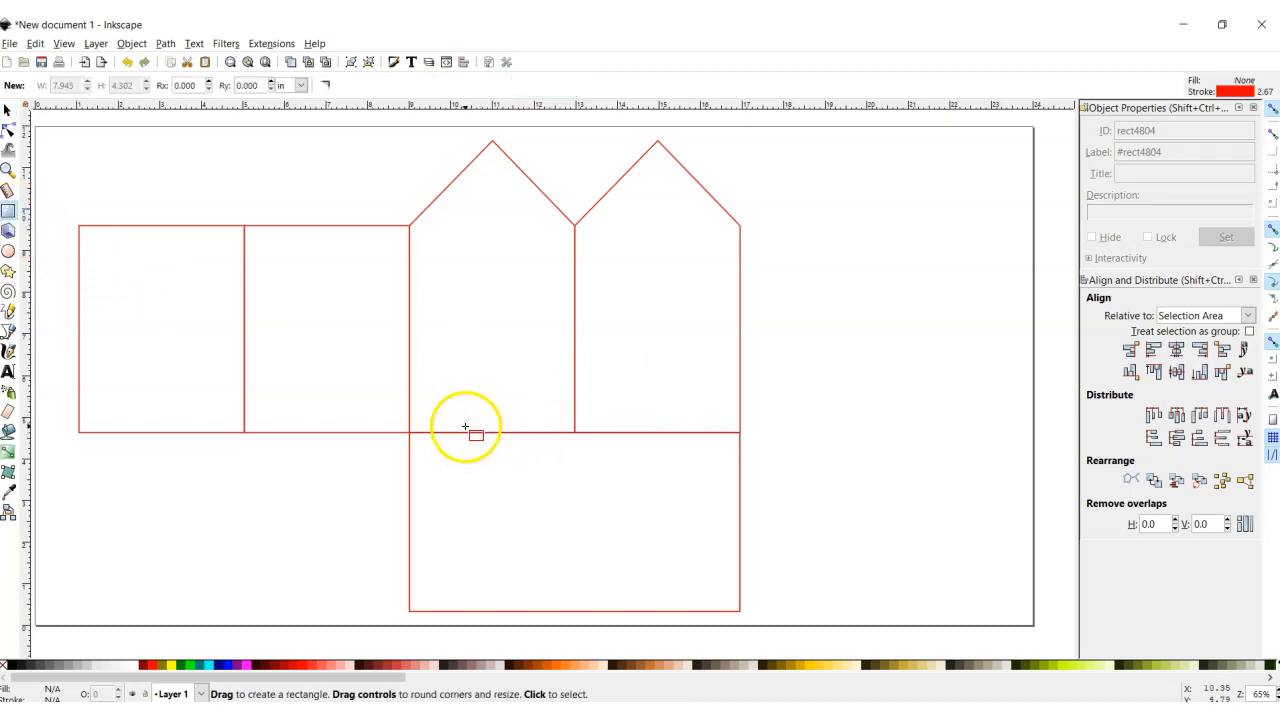
drag(465, 427, 524, 310)
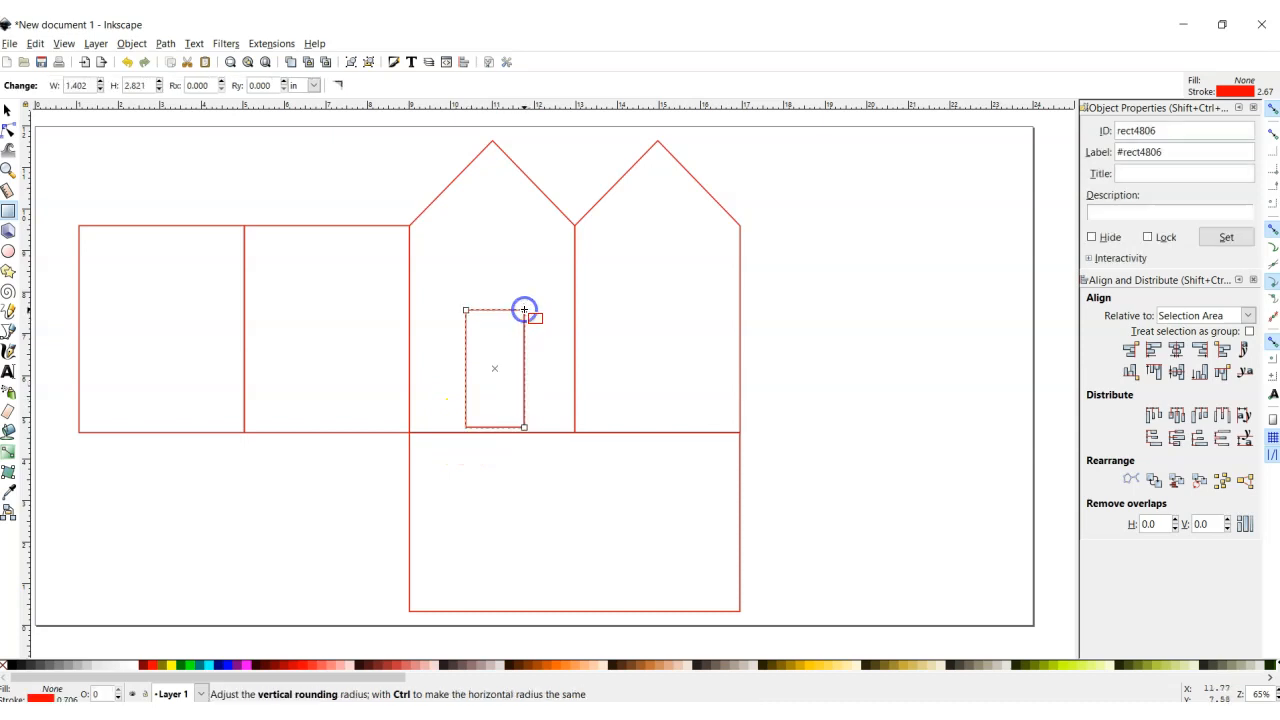
drag(290, 298, 314, 338)
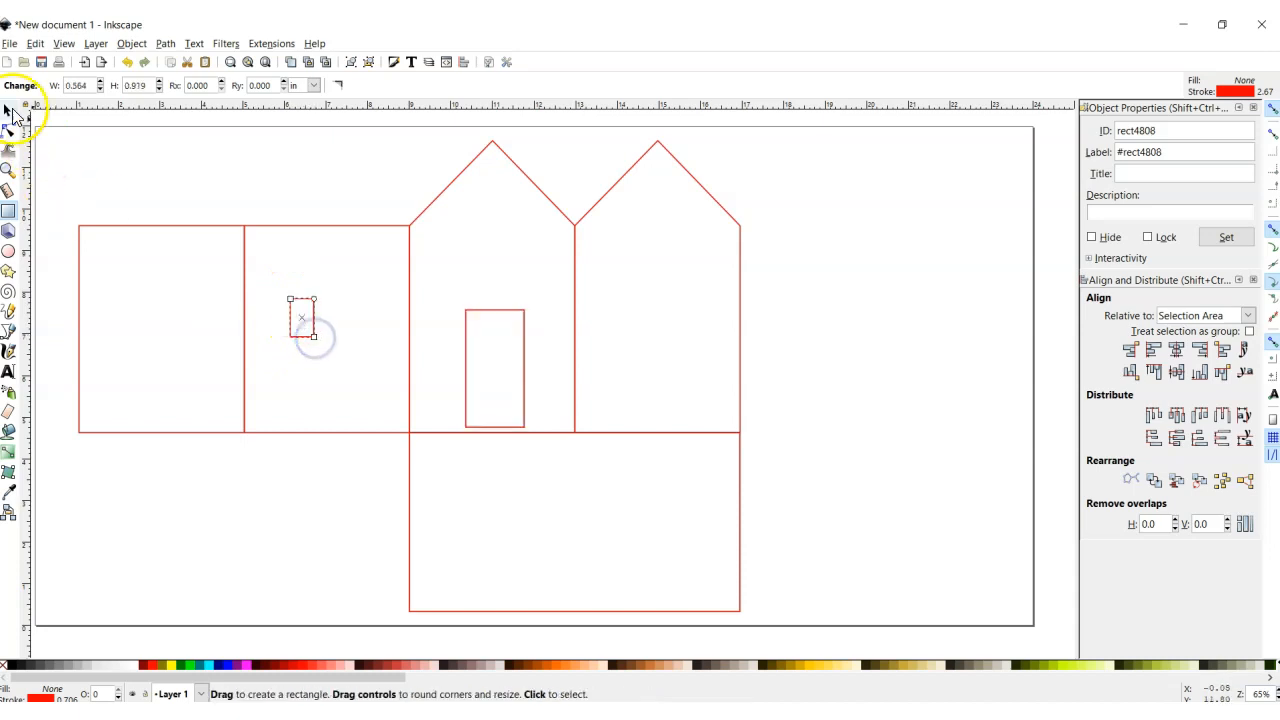
Duplicate the windowpane and shift the copy about 1 in horizontally to the right of the original.
click(8, 110)
key(ctrl+d)
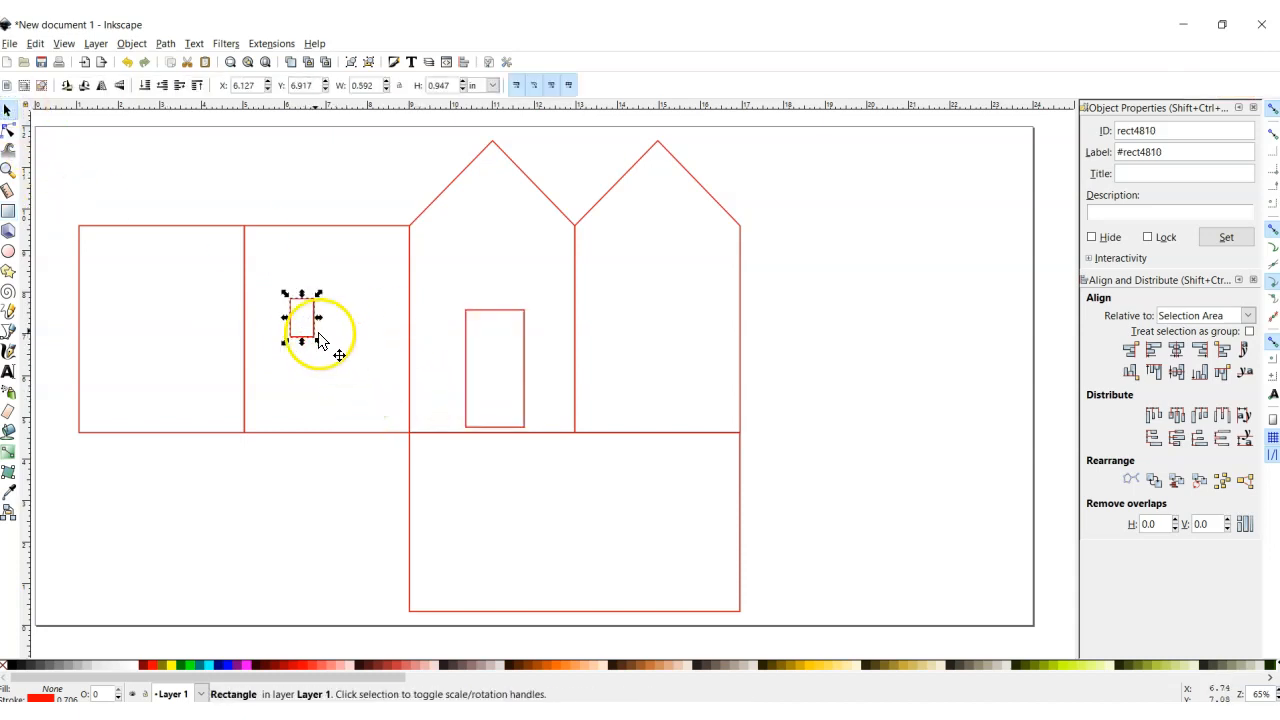
key(Right)
key(Right)
key(Right)
key(Right)
key(Right)
key(Right)
key(Right)
key(Right)
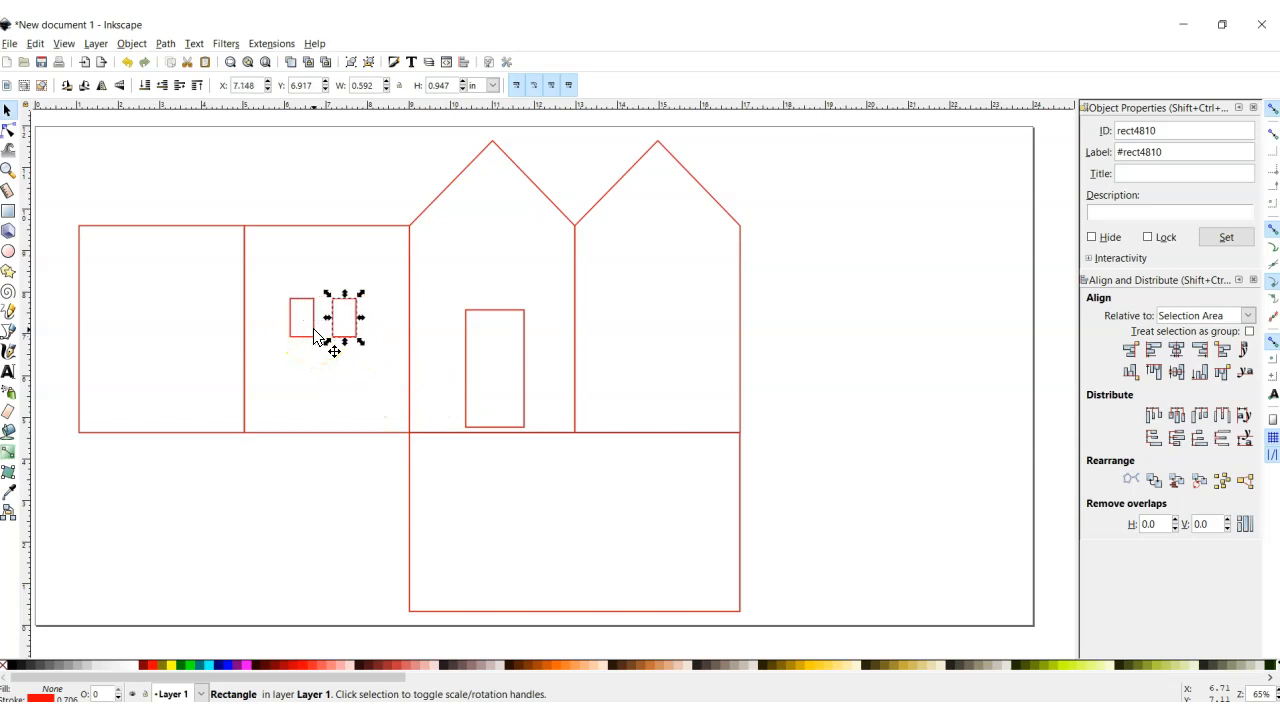
Duplicate both windowpanes and move the copies straight down about 1.25 in to complete a four-pane window.
shift+click(314, 337)
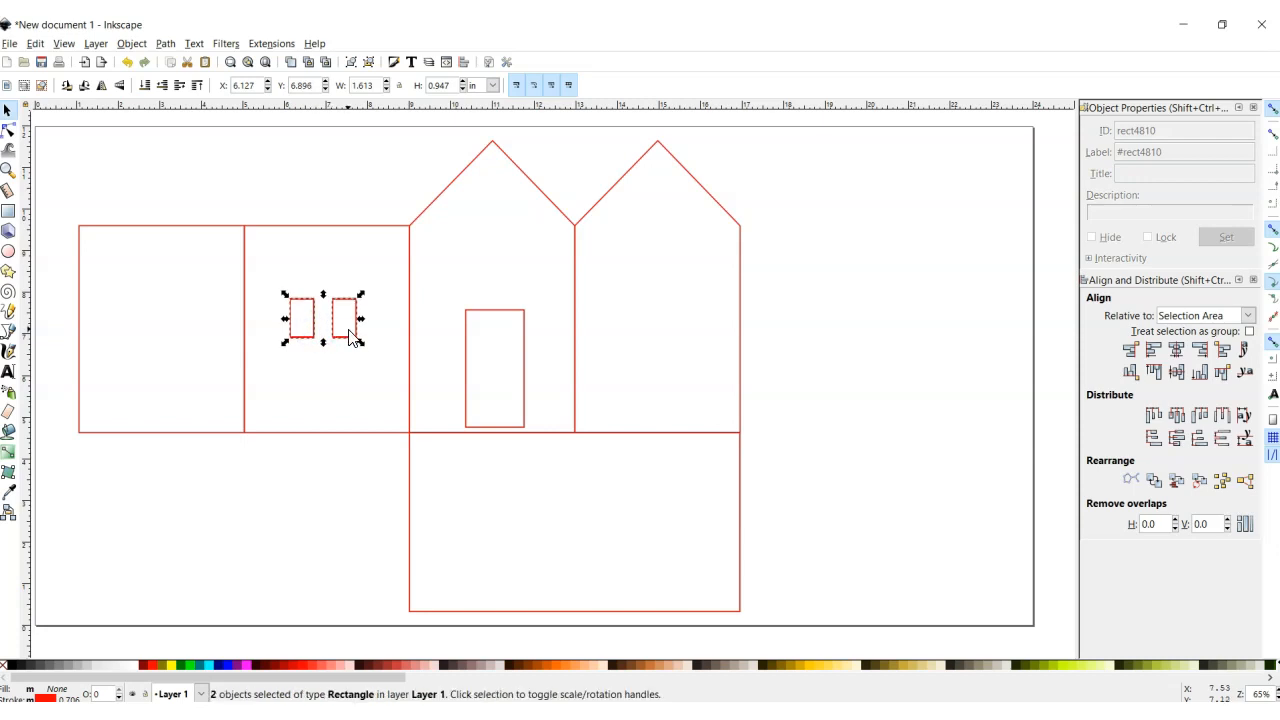
key(Down)
key(Down)
key(Down)
key(Down)
key(Down)
key(Down)
key(Down)
key(Down)
key(Down)
key(Down)
key(Down)
key(Down)
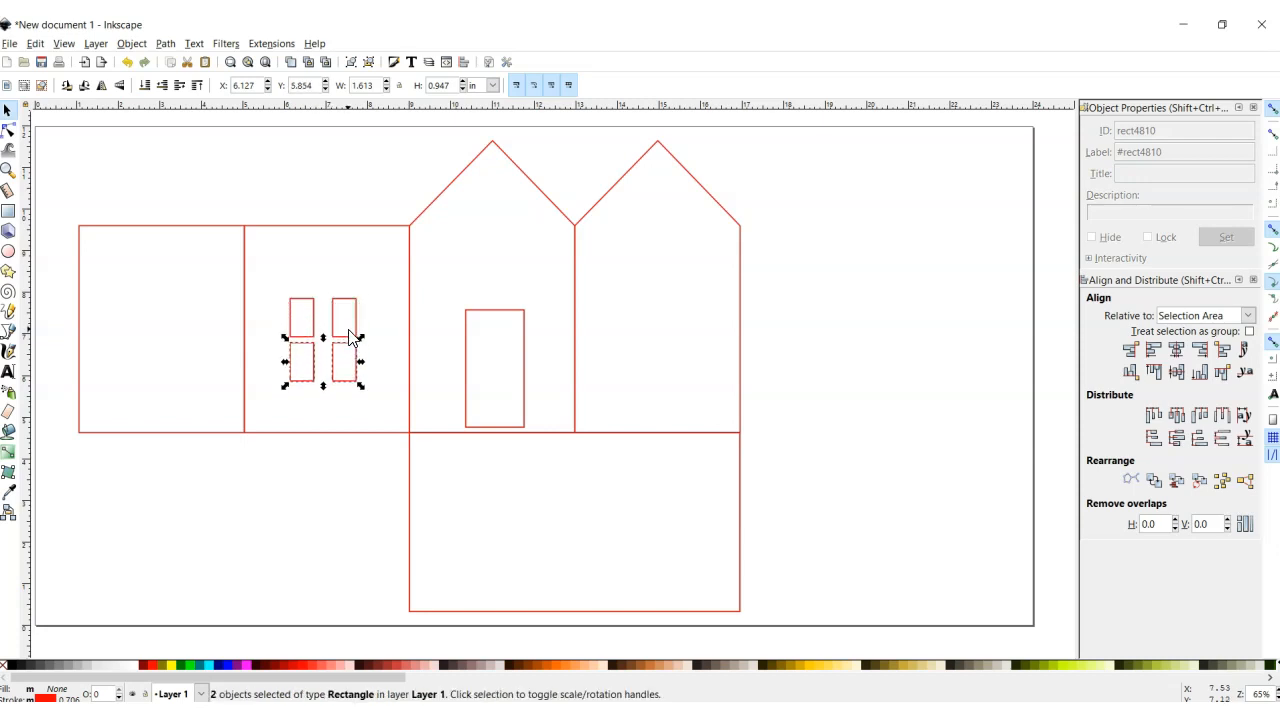
click(369, 481)
Duplicate the four-pane window and shift the copy horizontally onto the first rectangular wall.
drag(266, 283, 376, 409)
key(ctrl+d)
key(Left)
key(Left)
key(Left)
key(Left)
key(Left)
key(Left)
key(Left)
key(Left)
key(Left)
key(Left)
key(Left)
key(Left)
key(Left)
key(Left)
key(Left)
key(Left)
key(Left)
key(Left)
key(Left)
key(Left)
key(Left)
key(Left)
key(Left)
key(Left)
key(Left)
key(Left)
key(Left)
key(Left)
key(Left)
key(Left)
key(Left)
key(Left)
key(Left)
key(Left)
key(Left)
key(Left)
key(Left)
key(Left)
key(Left)
key(Left)
key(Left)
key(Left)
key(Left)
key(Left)
key(Left)
key(Left)
key(Left)
key(Left)
key(Left)
click(394, 528)
Duplicate the four-pane window, shrink the copy to about 0.68 by 0.92 in and place it in the upper part of the door.
drag(273, 275, 866, 380)
key(ctrl+d)
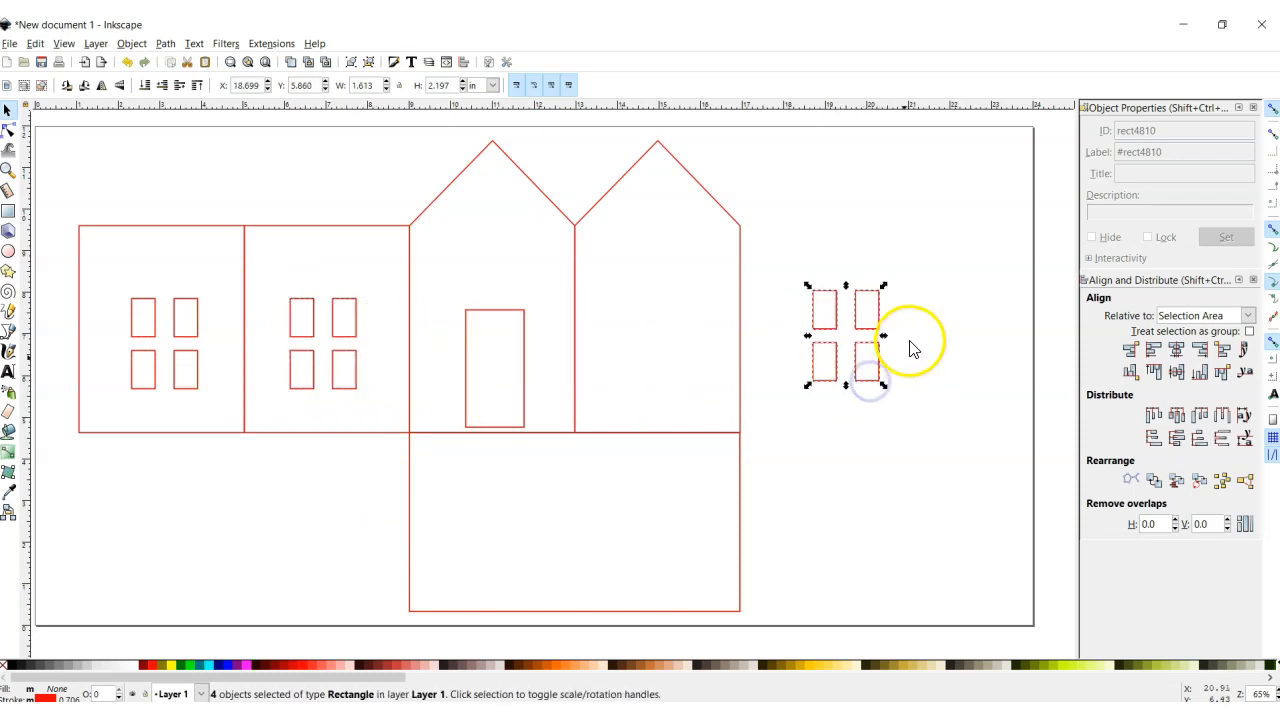
key(ctrl)
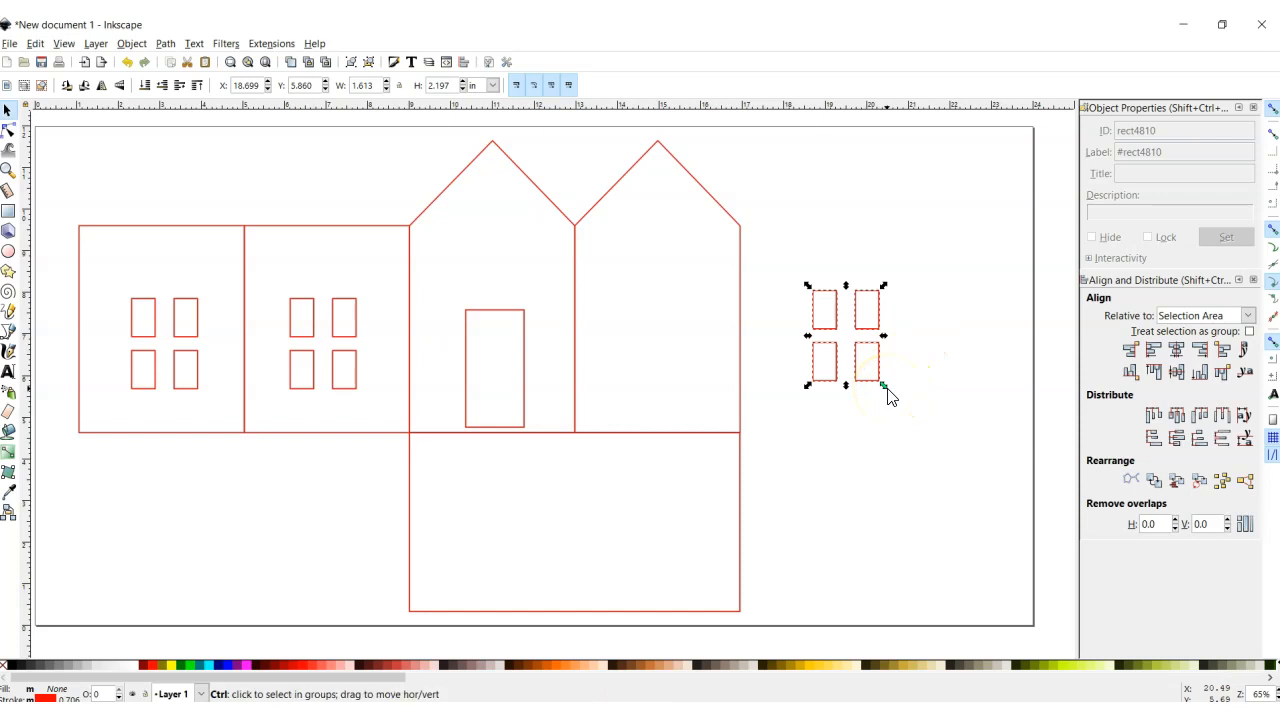
drag(888, 393, 505, 358)
click(789, 339)
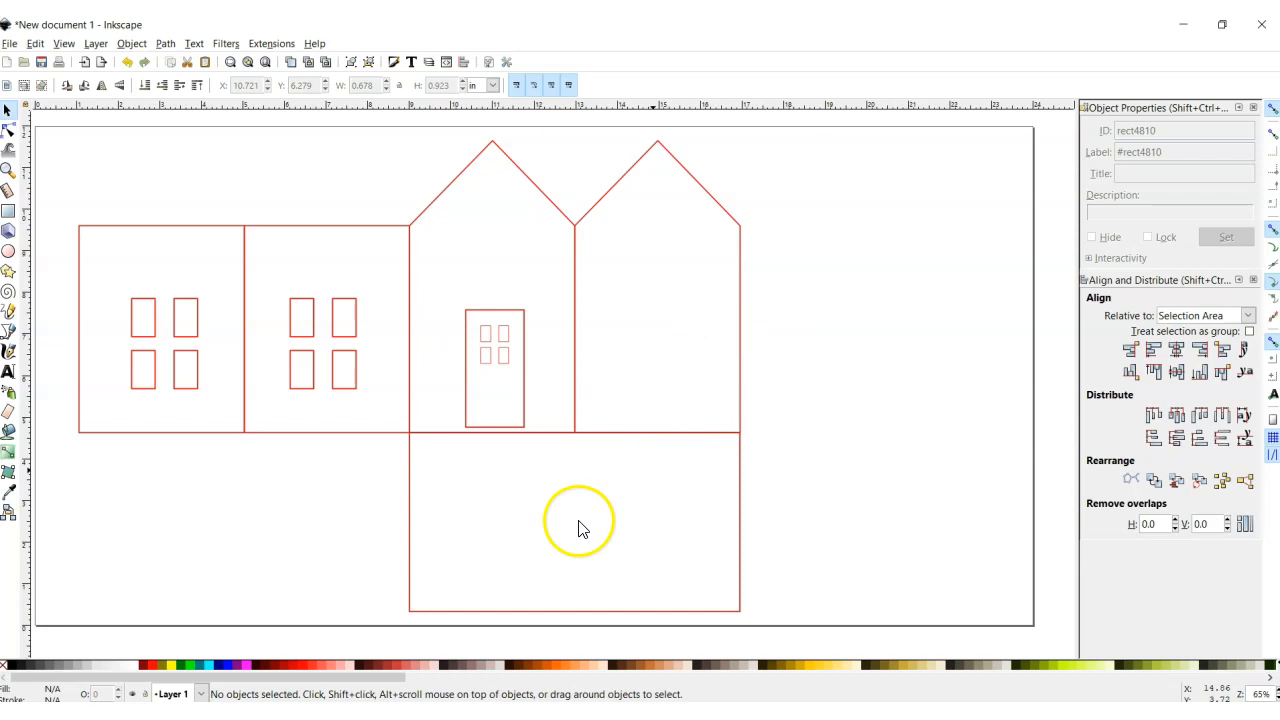
View the example house layout in house EJC CUT.svg and return to the new drawing.
mouse_move(554, 710)
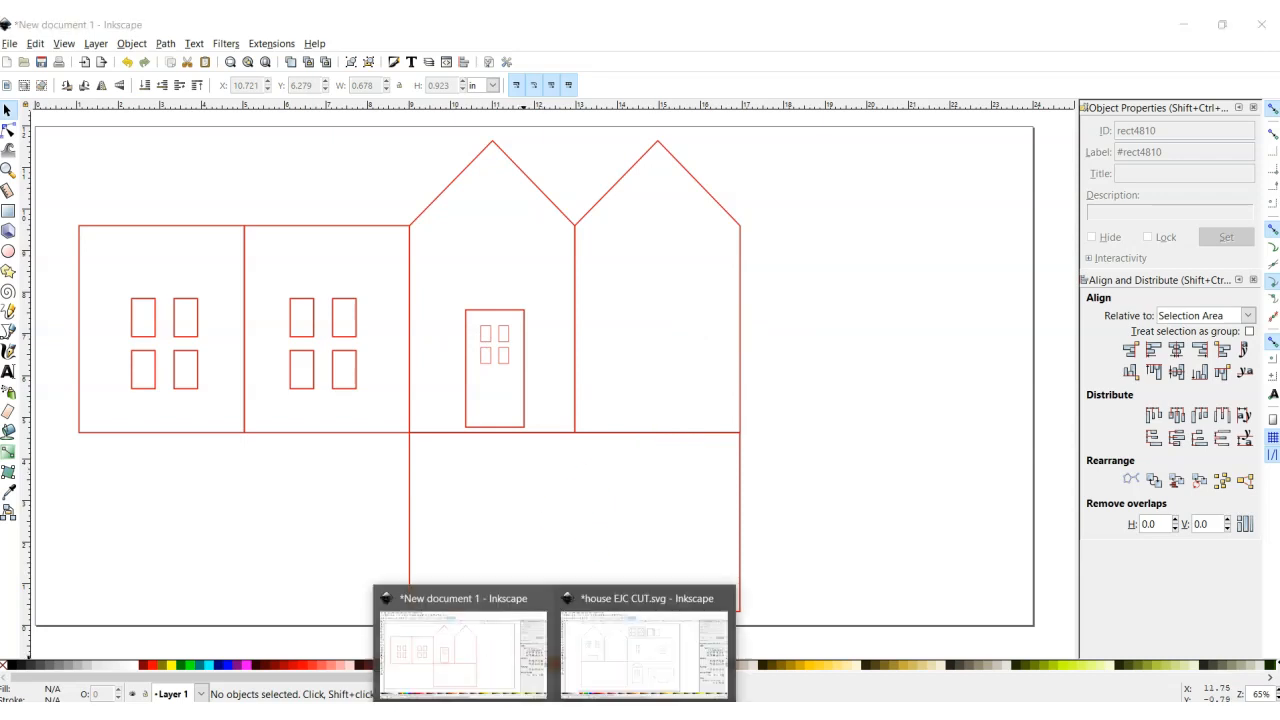
click(595, 665)
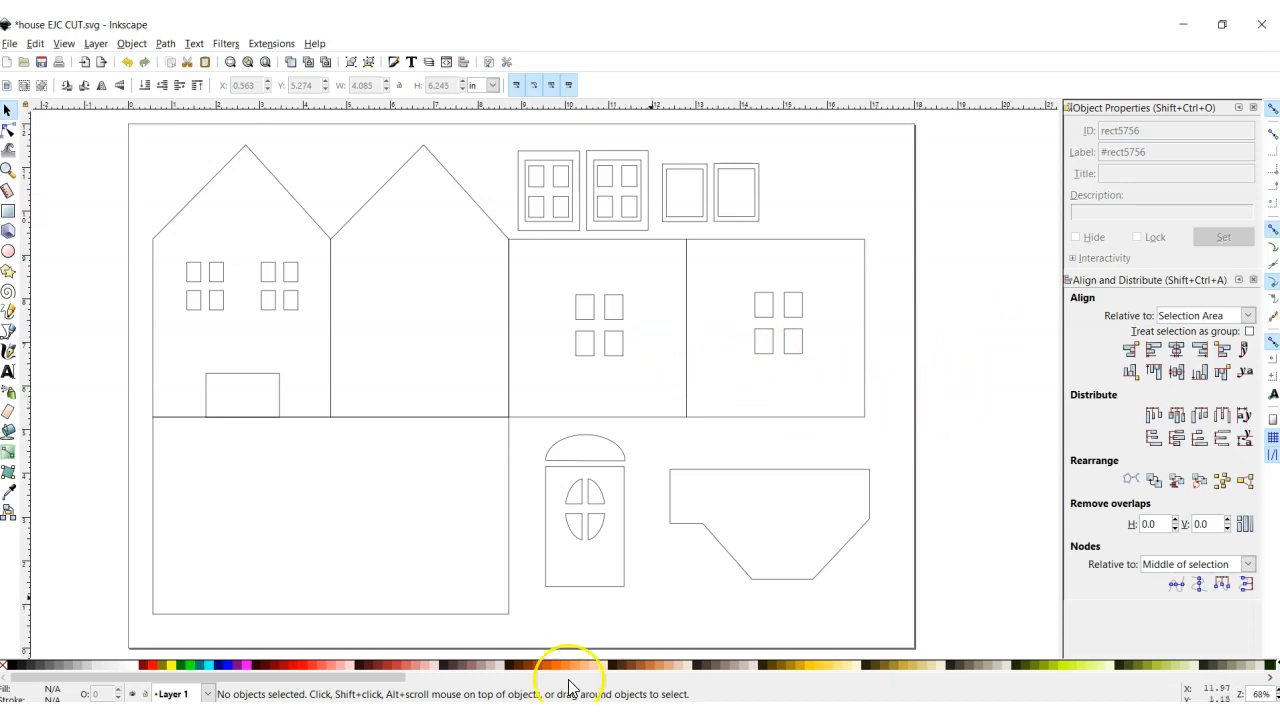
click(489, 671)
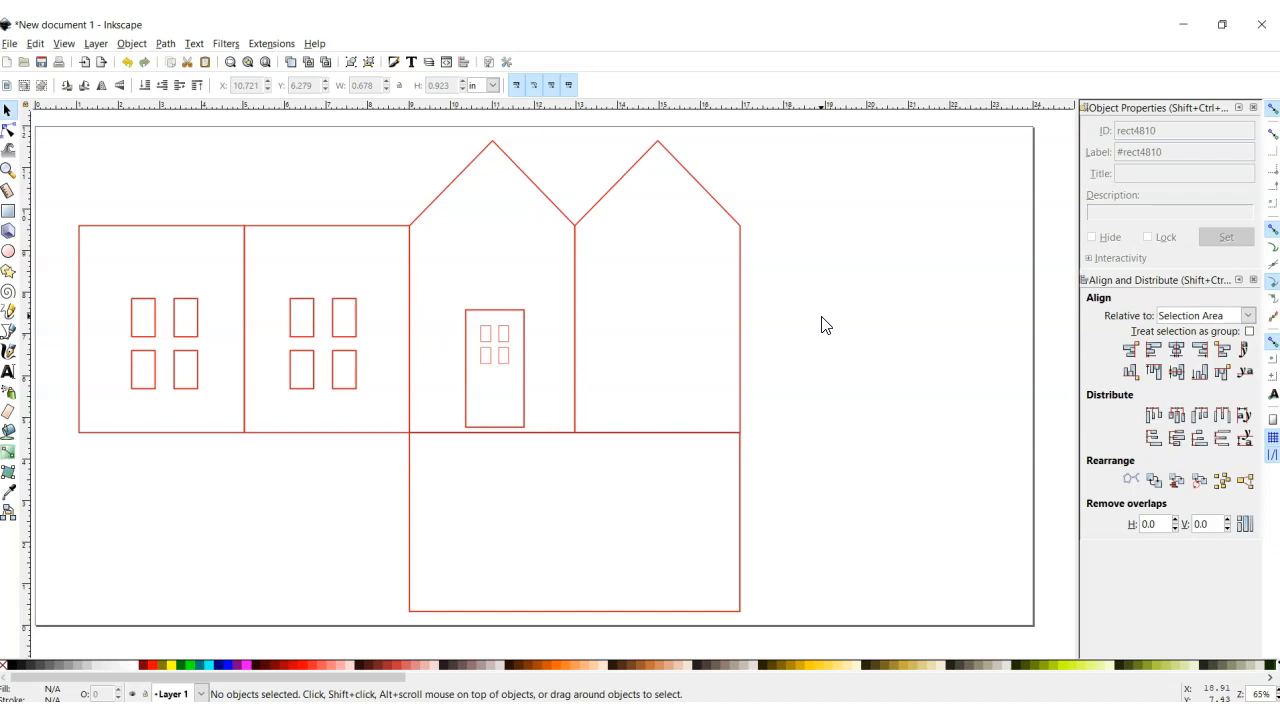
Set the stroke width of all shapes in the house drawing to 0.072 pt.
key(ctrl)
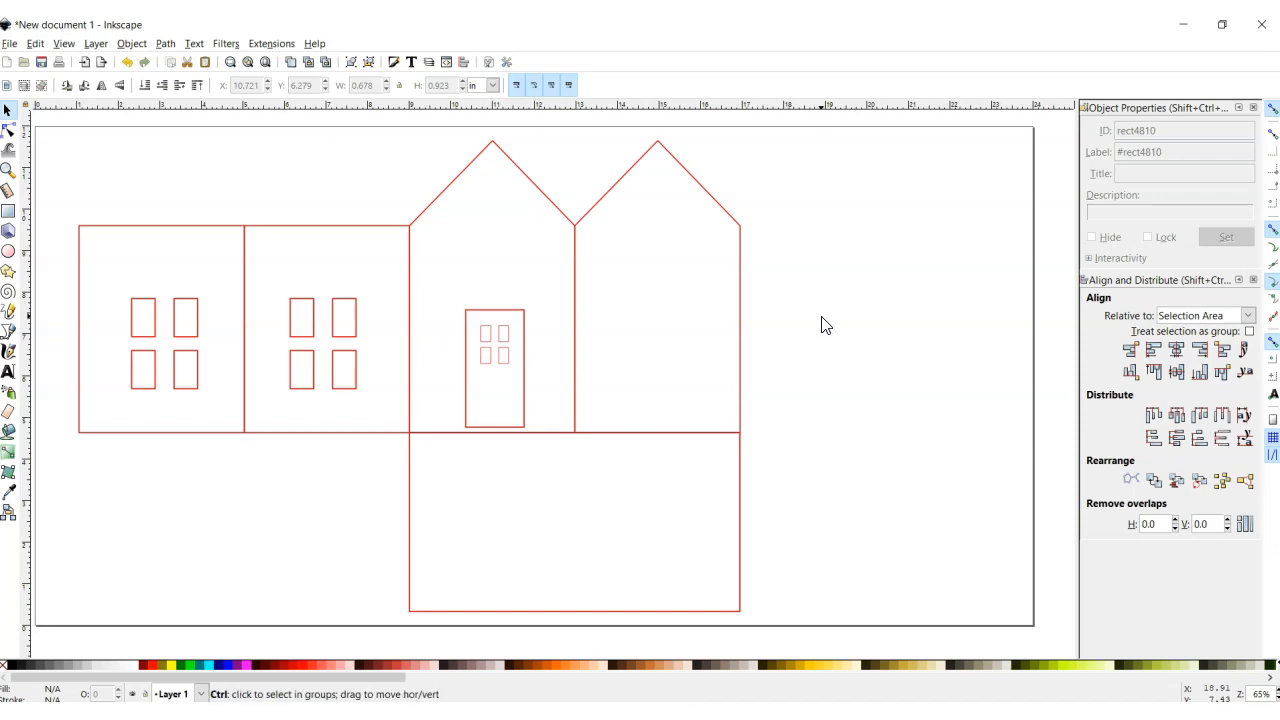
key(ctrl+a)
click(810, 286)
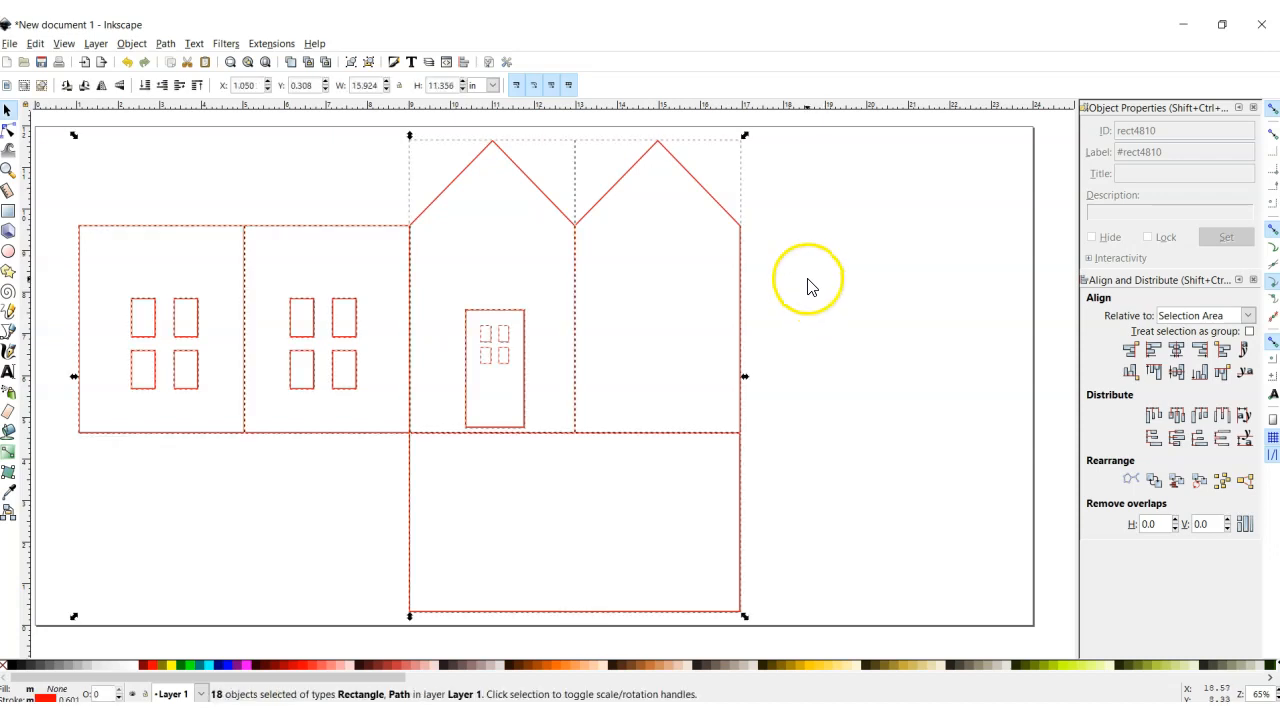
click(394, 63)
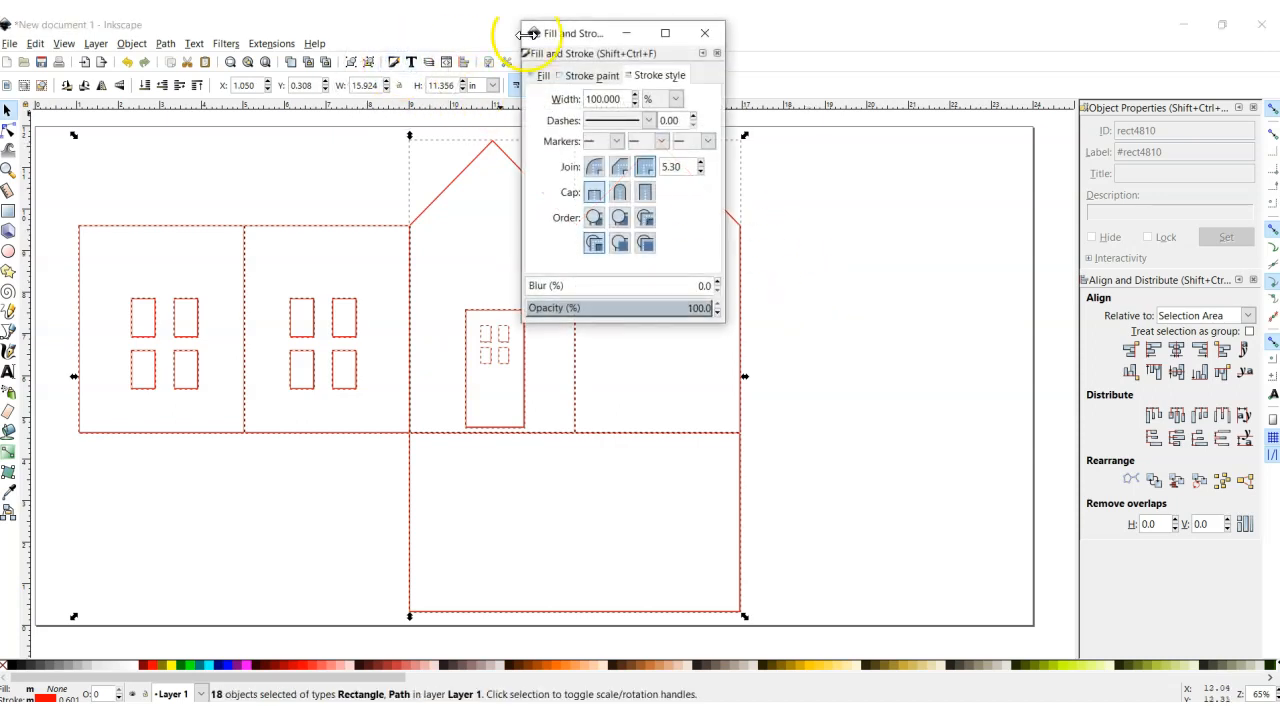
mouse_move(563, 38)
mouse_down()
mouse_move(851, 162)
mouse_move(841, 158)
mouse_up()
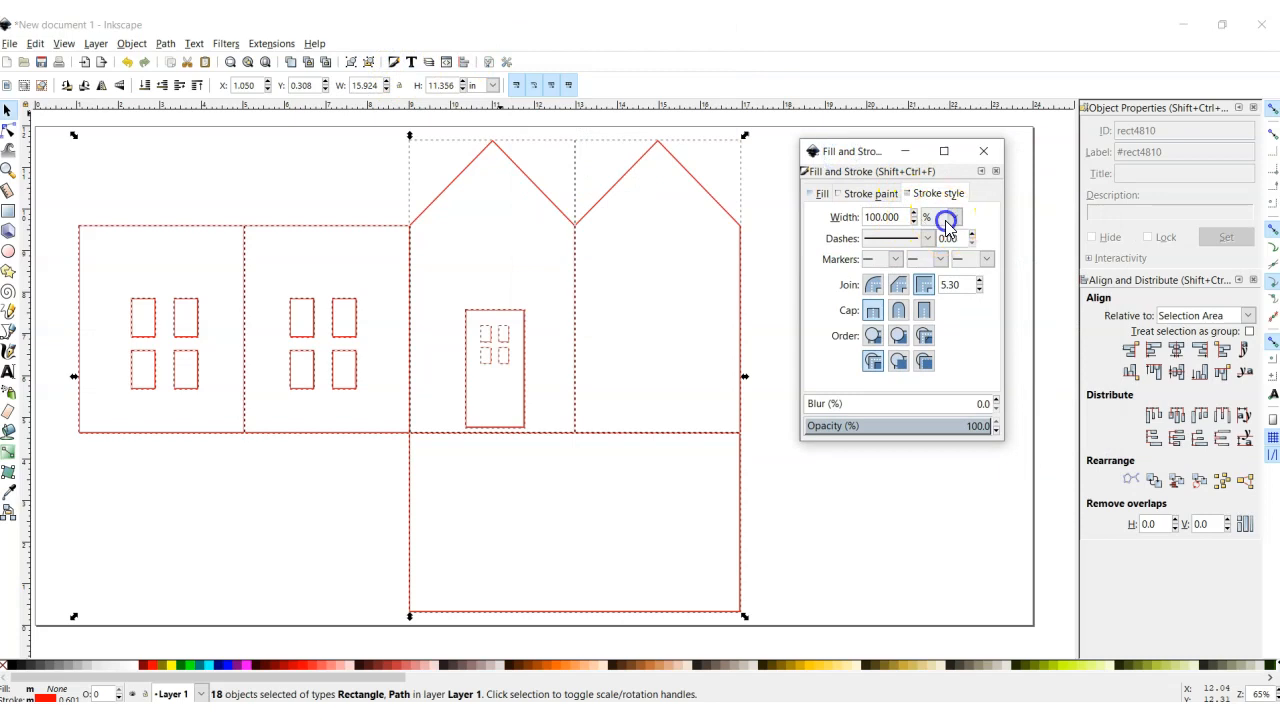
click(950, 218)
click(937, 276)
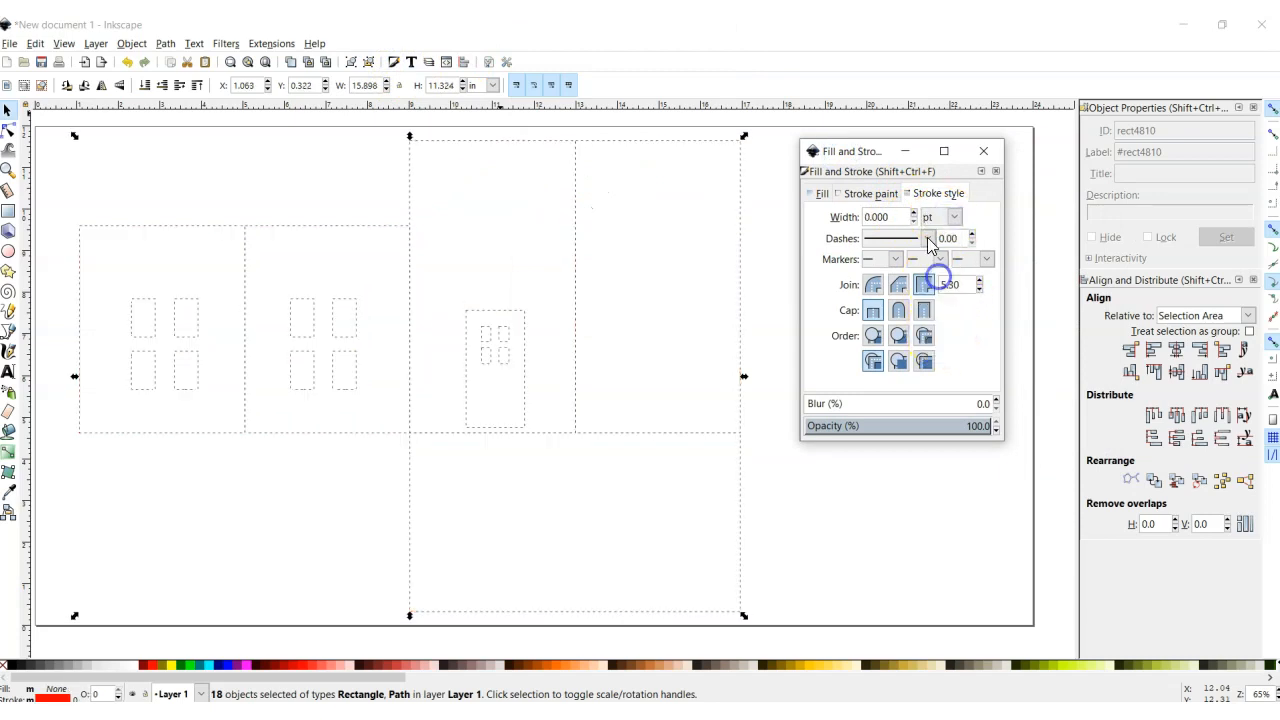
drag(907, 217, 841, 218)
click(779, 311)
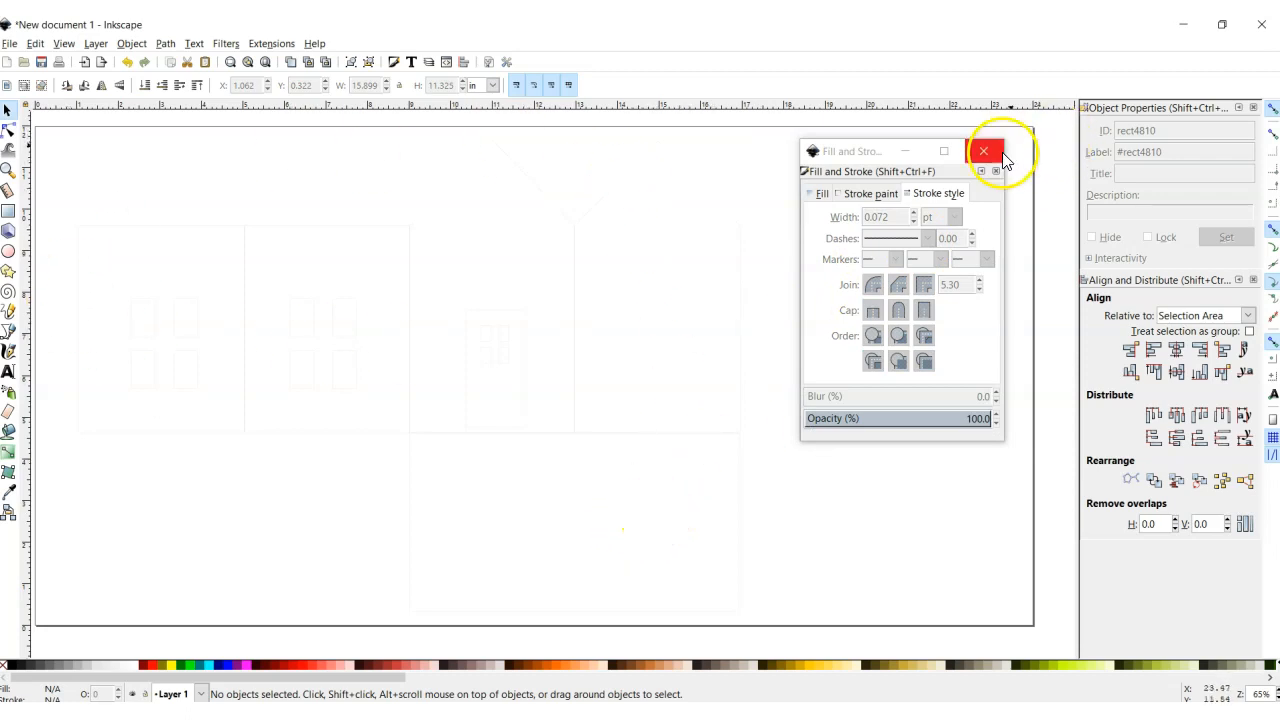
click(983, 151)
Save the drawing as an Inkscape SVG named "HOUSE cut YOUR NAME" in the Laser Files folder.
click(40, 63)
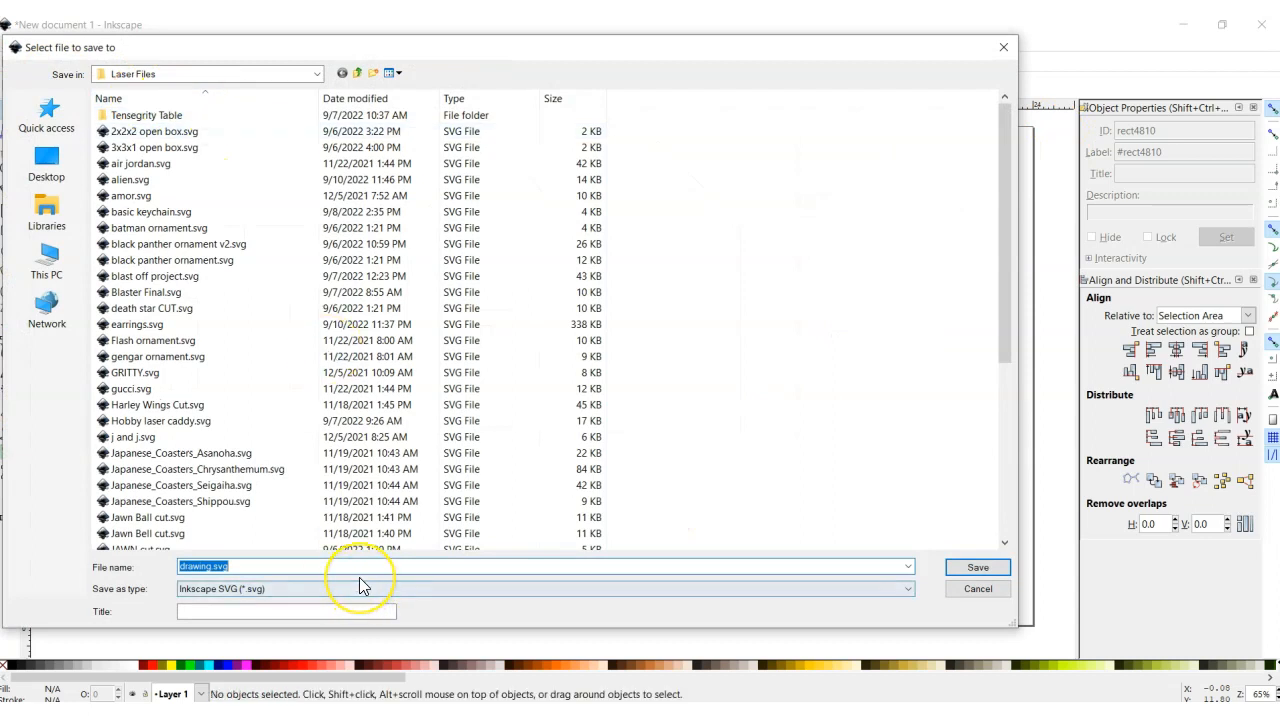
text(HOUSE cut YOUR NAME)
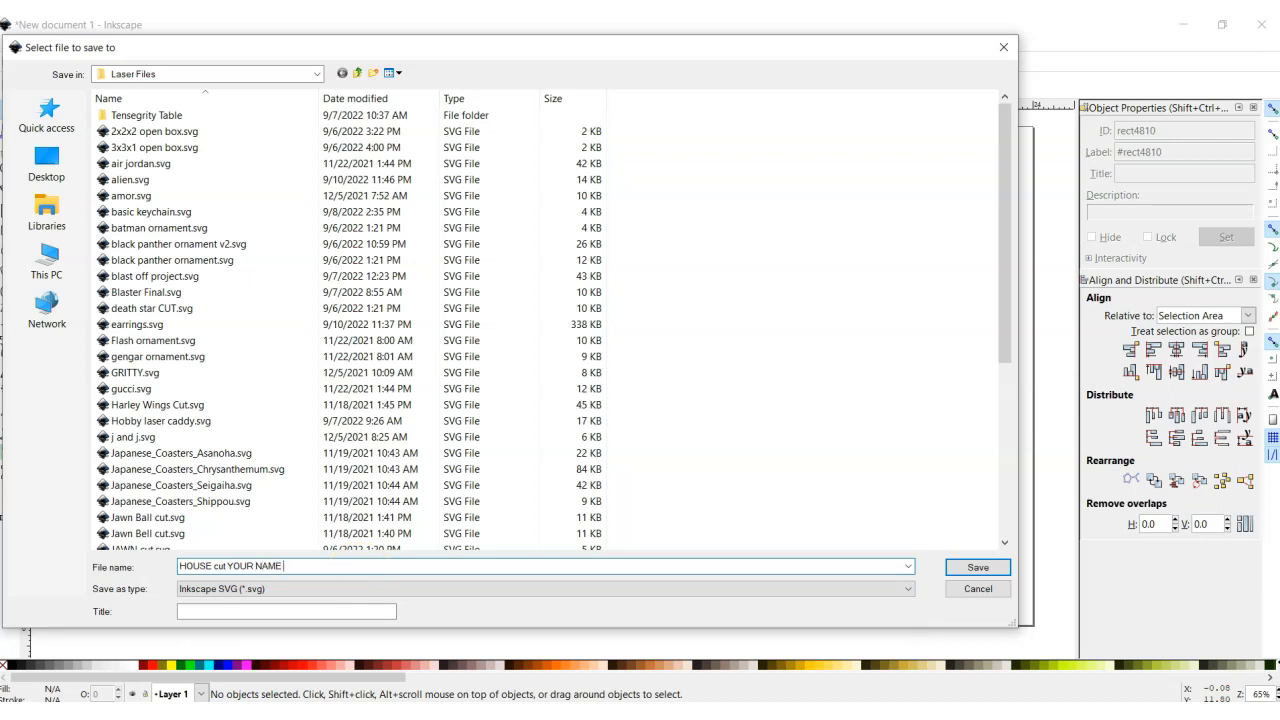
click(974, 566)
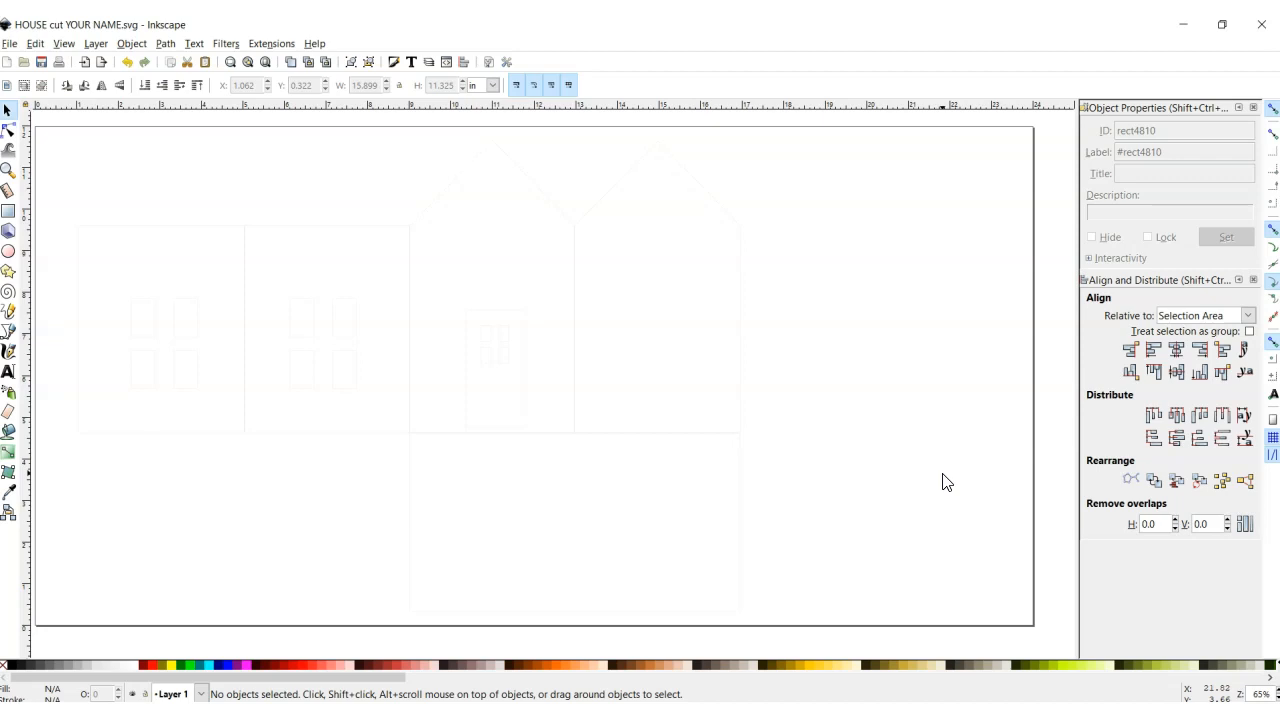
Increase the stroke width of all shapes in the house drawing to 4.272 pt.
key(ctrl+a)
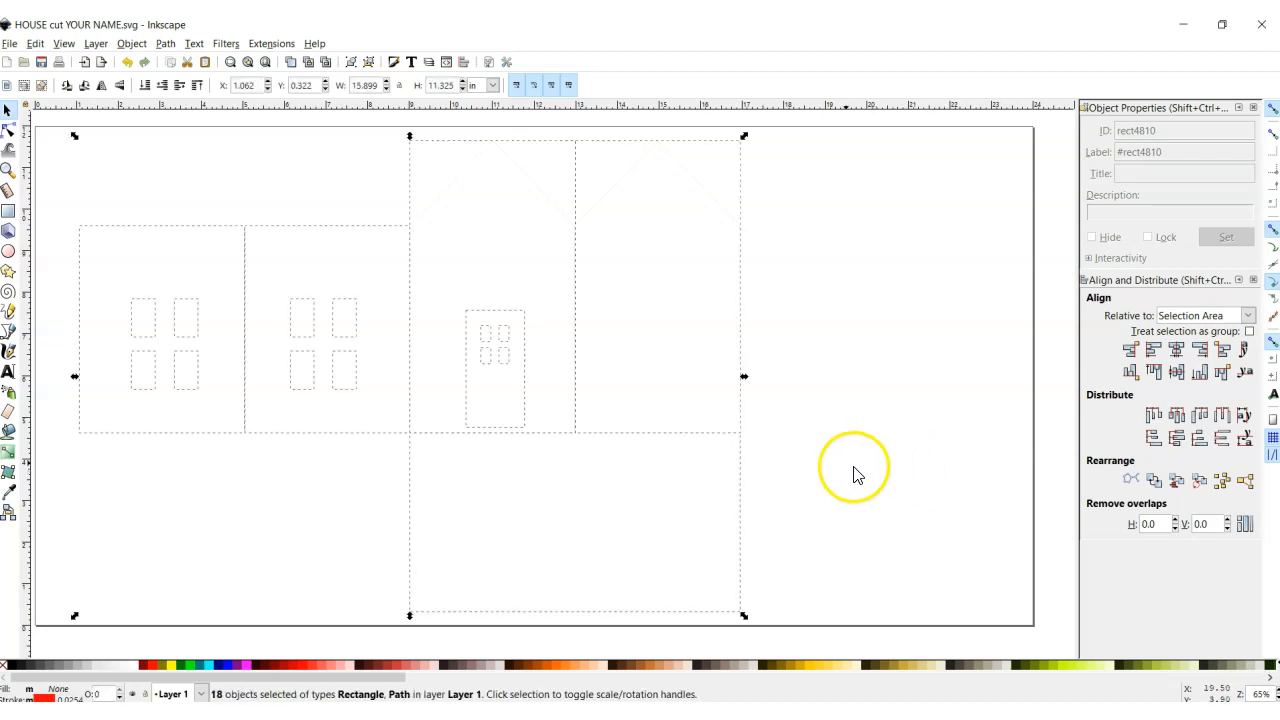
click(394, 63)
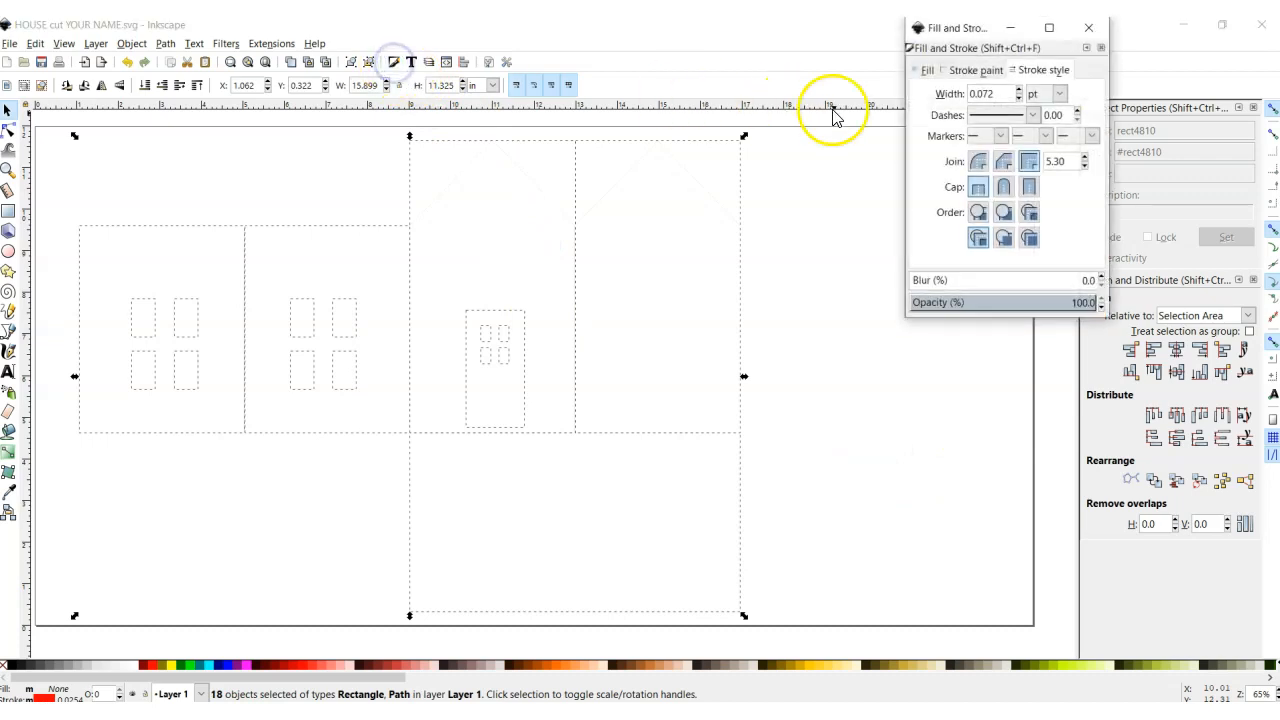
click(1019, 90)
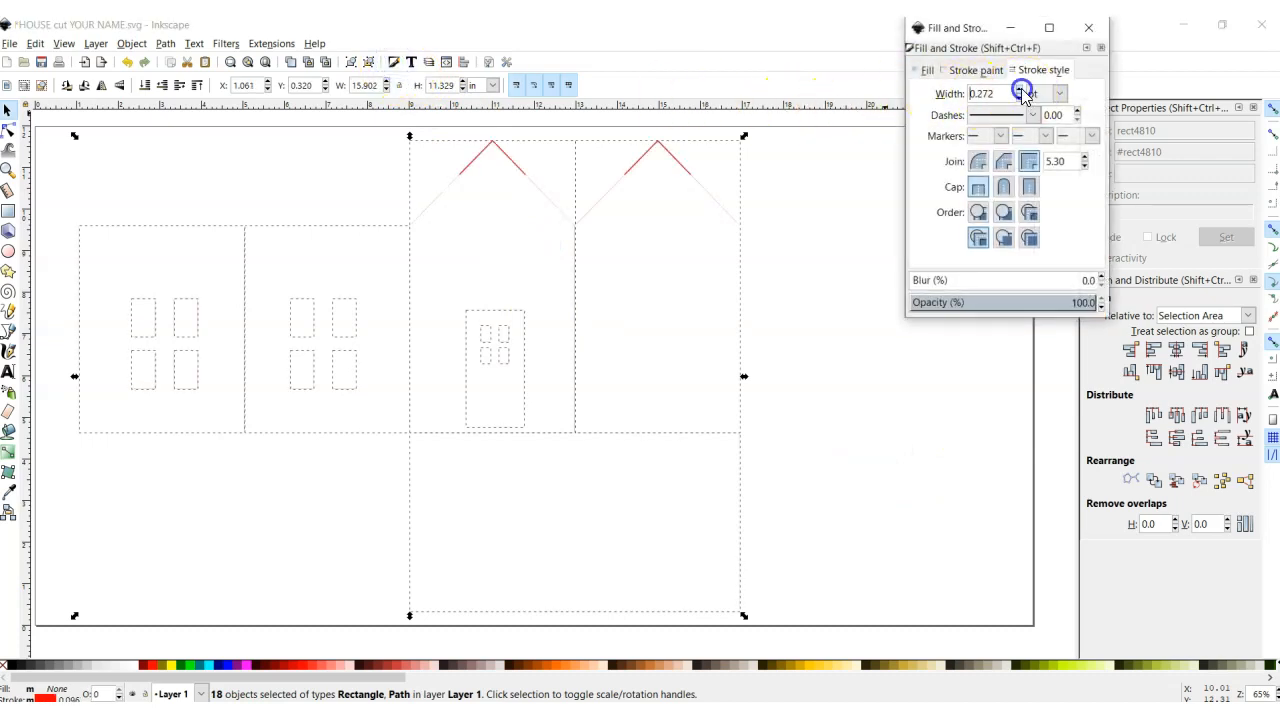
click(836, 312)
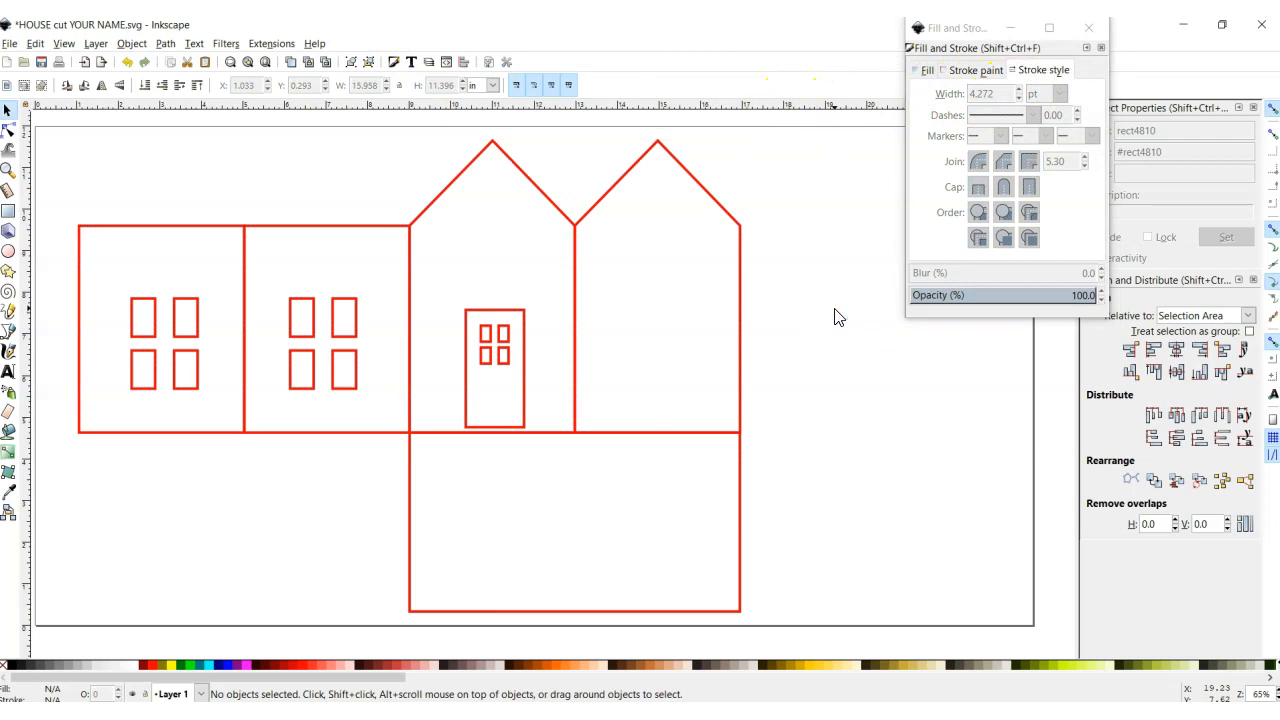